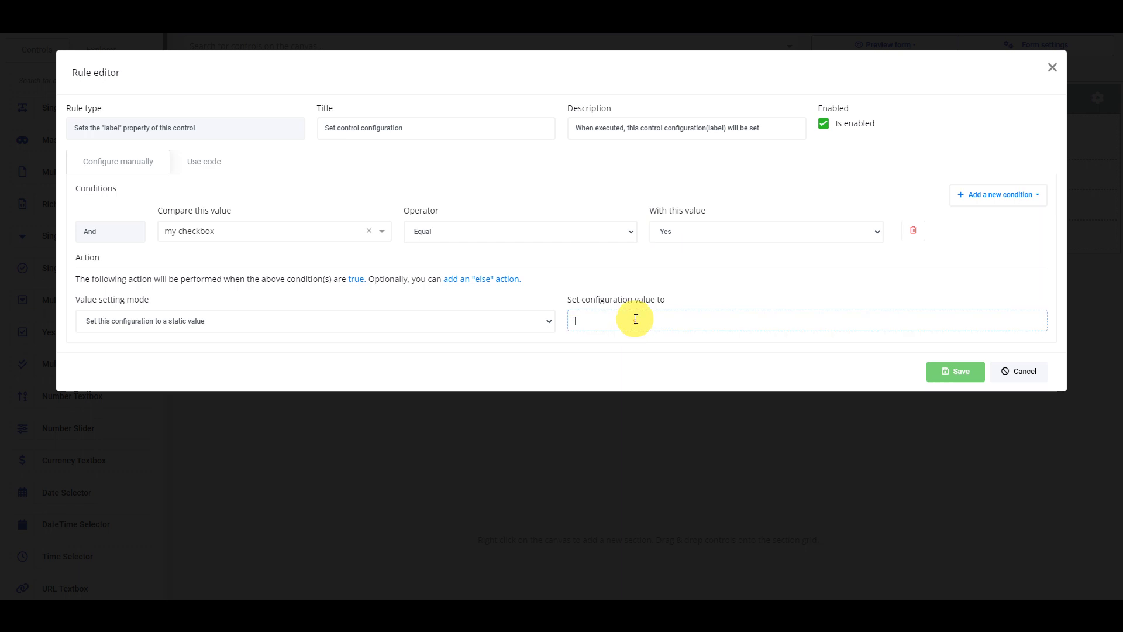
- Set the heading label rule's configuration value to "Hello World!" and save the rule, its rule group and the heading settings
type("Hello World!")
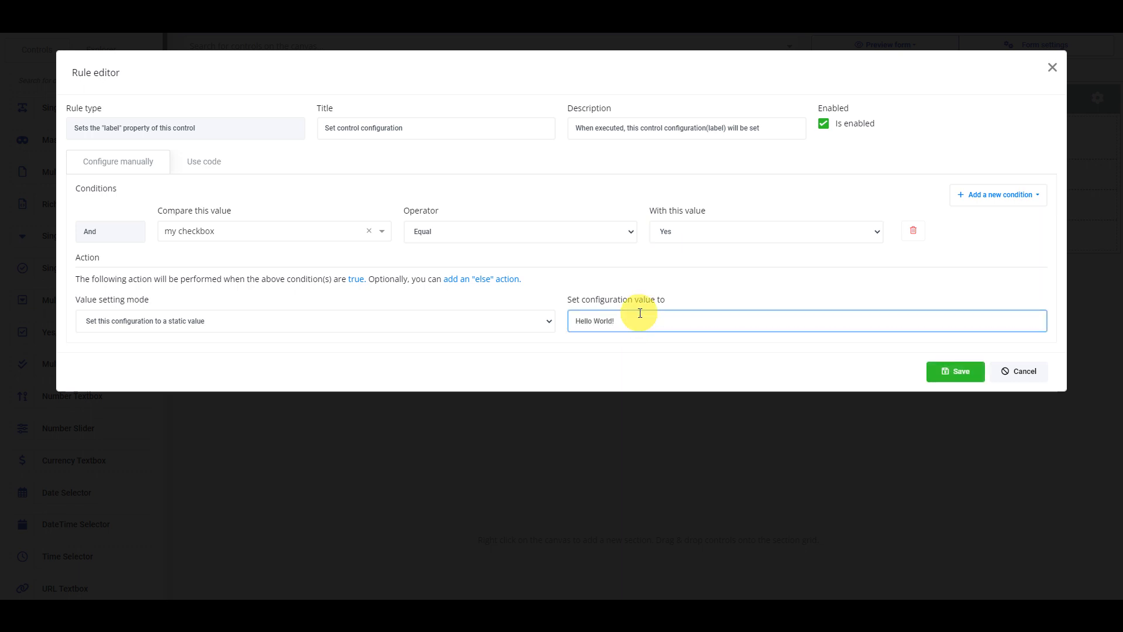
left_click(957, 371)
left_click(889, 215)
left_click(724, 324)
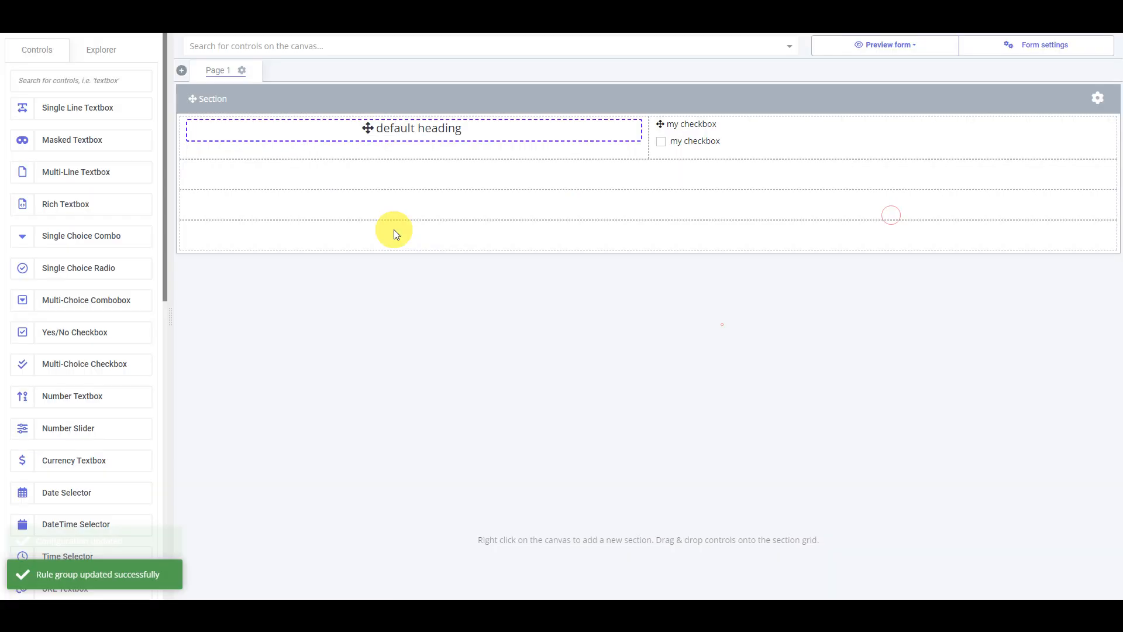
- Preview the form at medium (tablet) size and toggle my checkbox repeatedly to test the heading's label rule
left_click(884, 45)
left_click(890, 107)
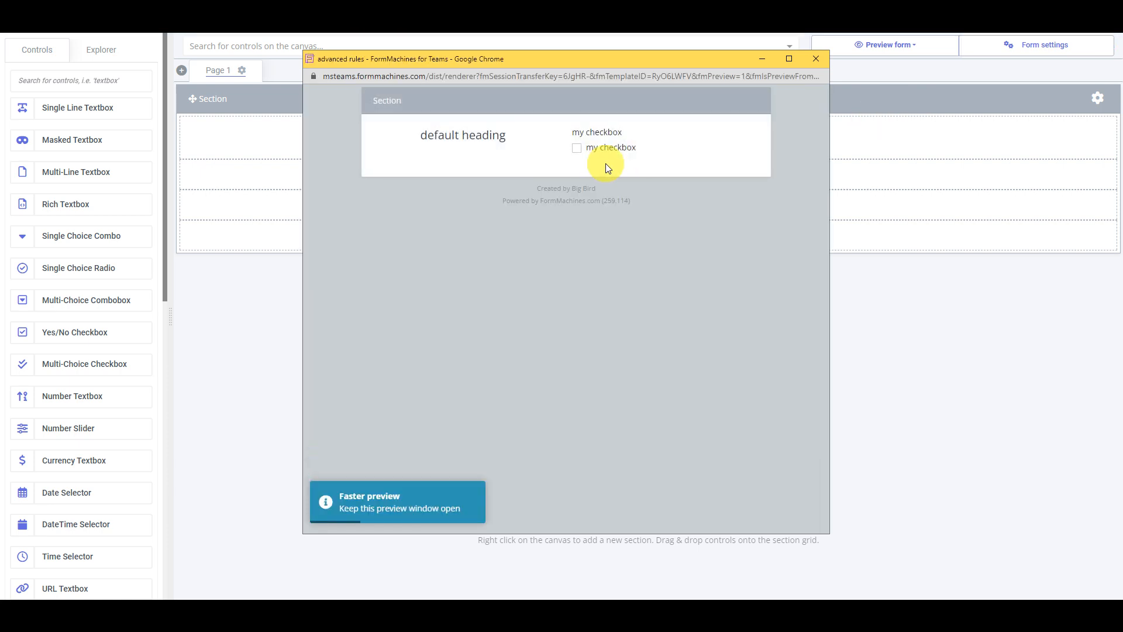
left_click(609, 154)
left_click(608, 154)
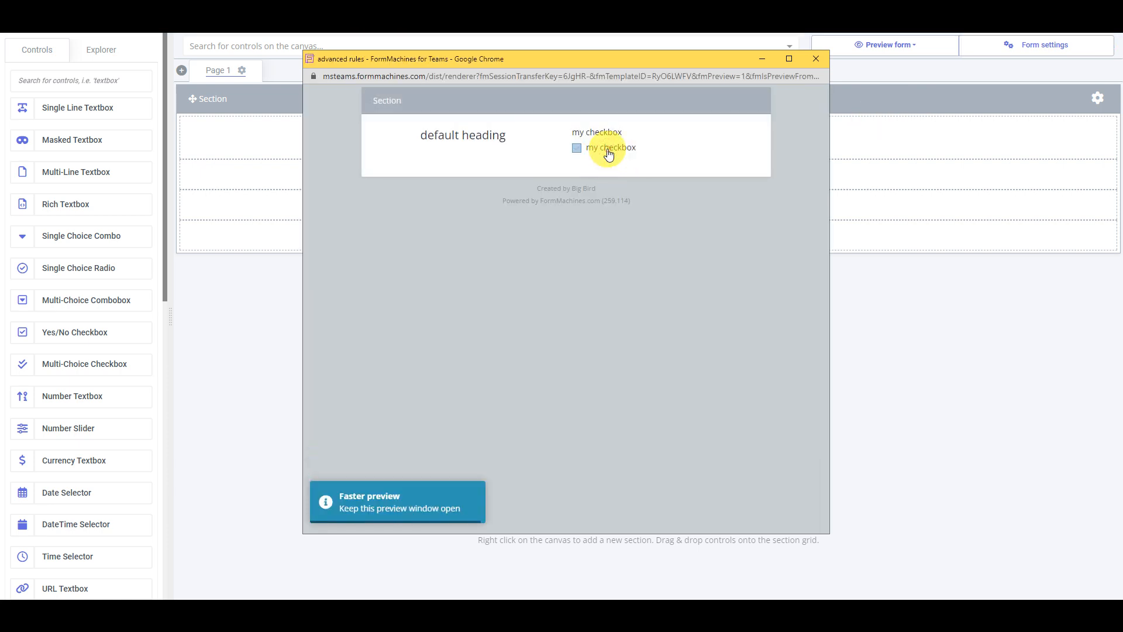
left_click(608, 153)
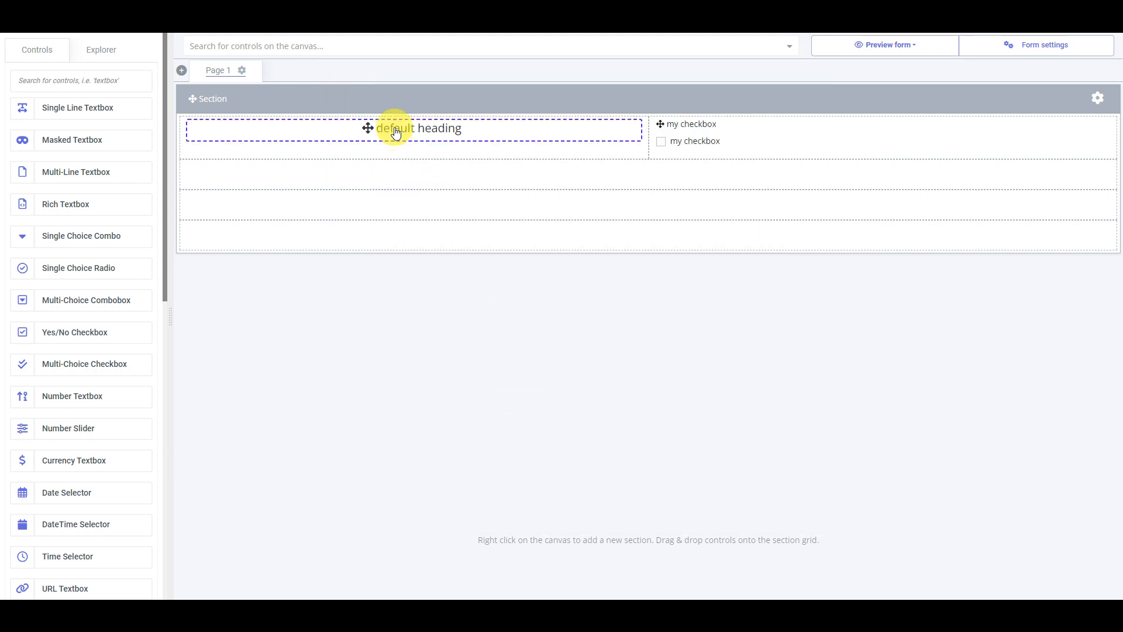
- Turn off applying the default config when no rules run for the heading's label rules, and save the heading settings
left_click(396, 133)
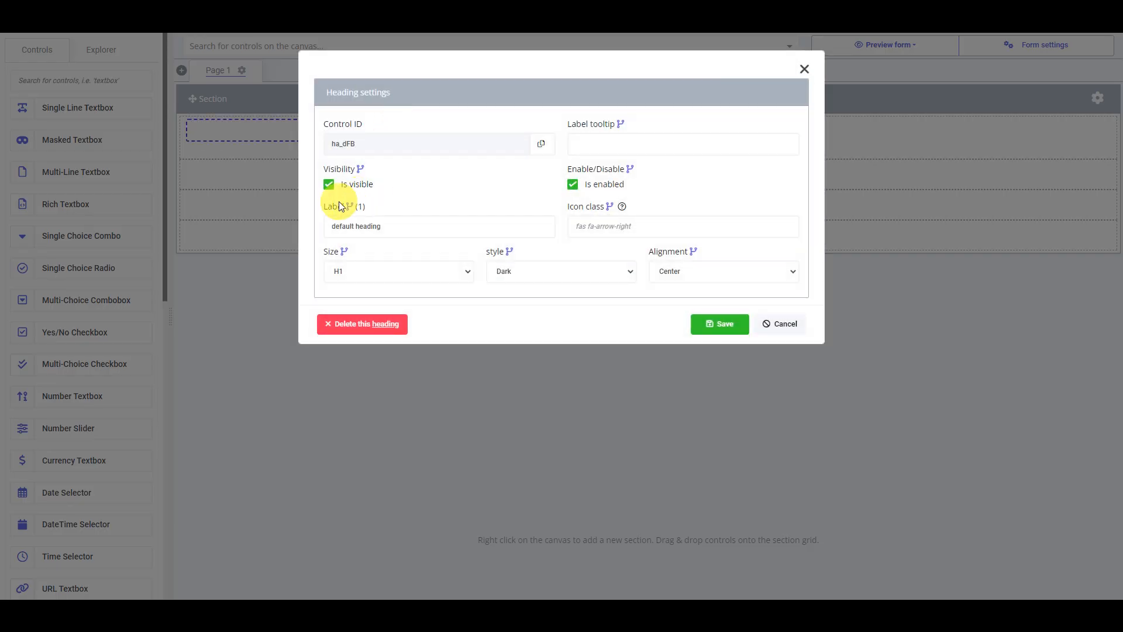
left_click(349, 208)
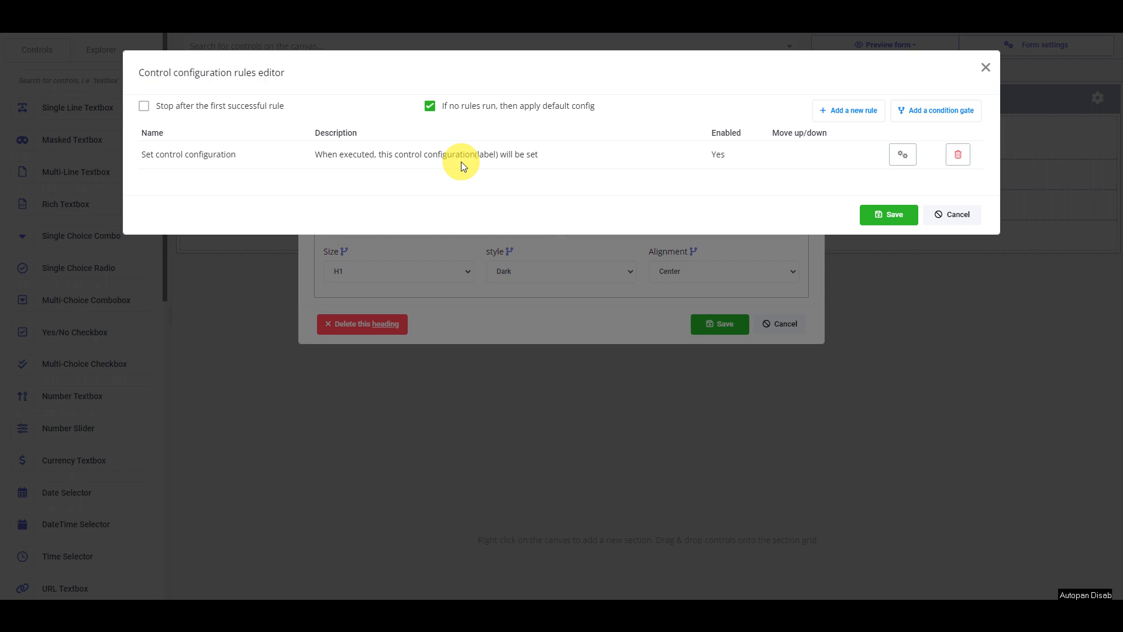
left_click(497, 105)
left_click(880, 216)
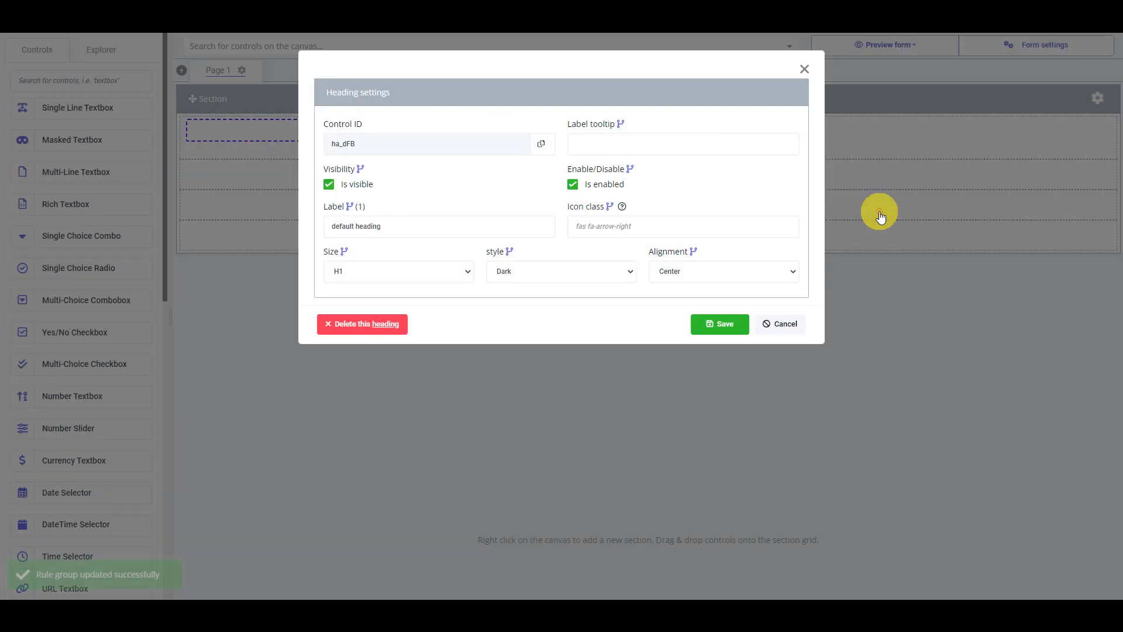
left_click(725, 323)
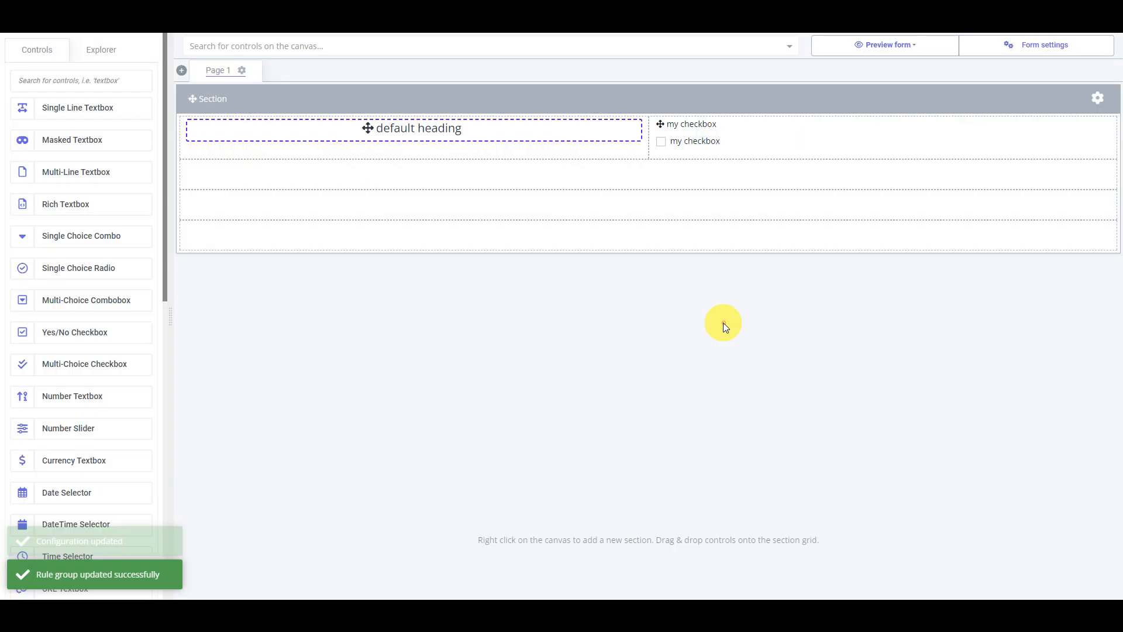
- Preview the form at large (desktop) size and toggle my checkbox to test the heading without the default config fallback
left_click(911, 50)
left_click(916, 133)
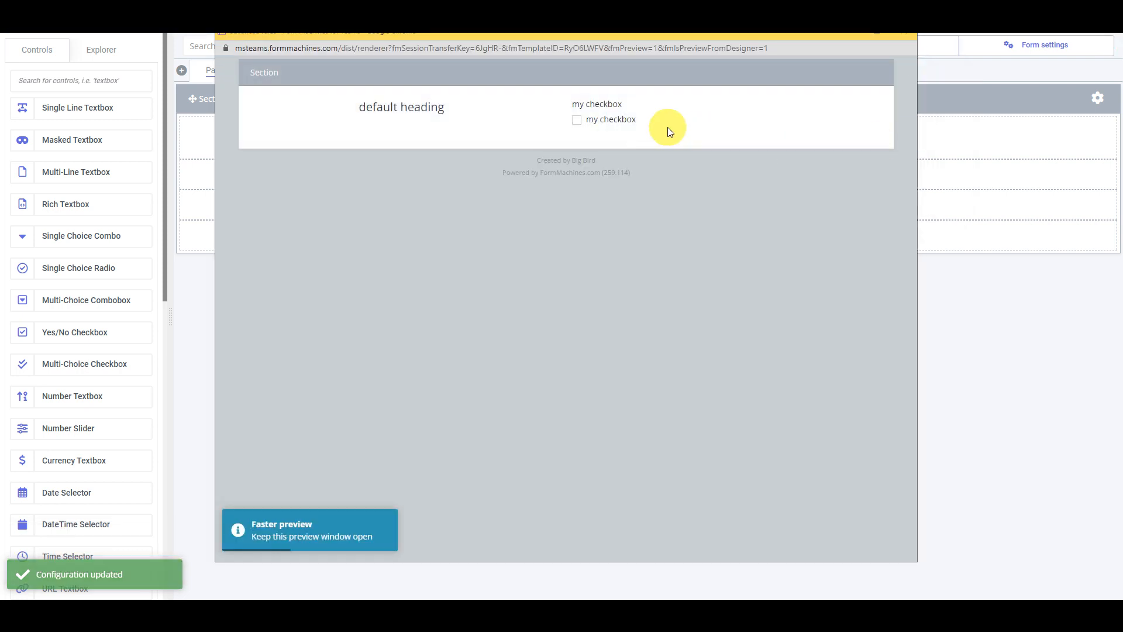
left_click(608, 123)
left_click(608, 123)
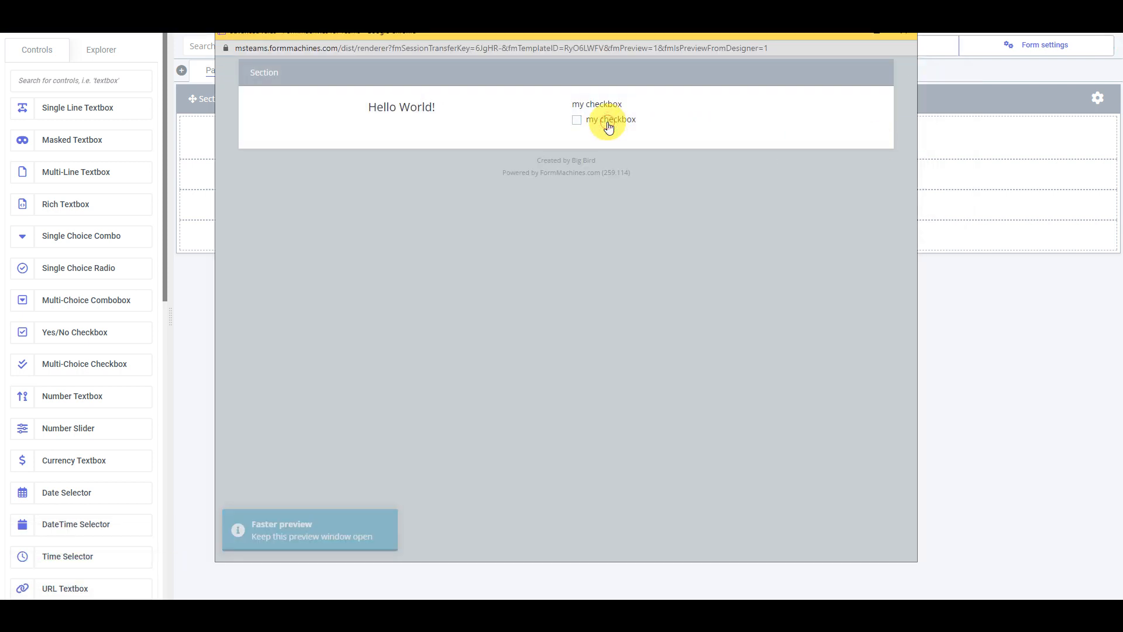
left_click(609, 123)
left_click(608, 123)
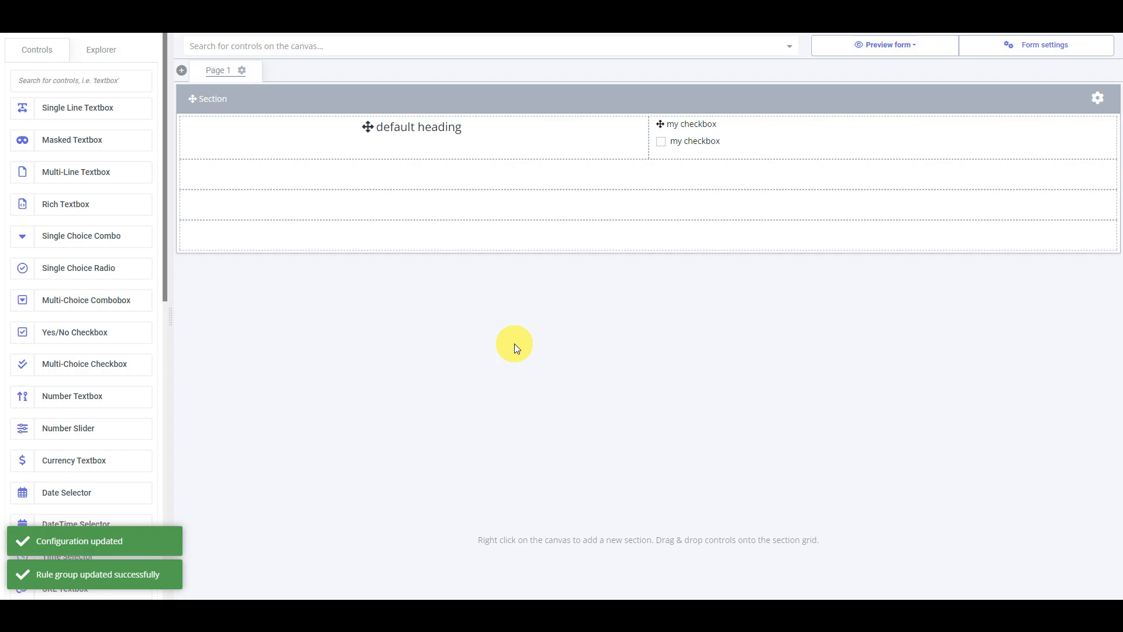
- Enable "If no rules run, then apply default config" for the heading's label rules and save the heading settings
double_click(410, 126)
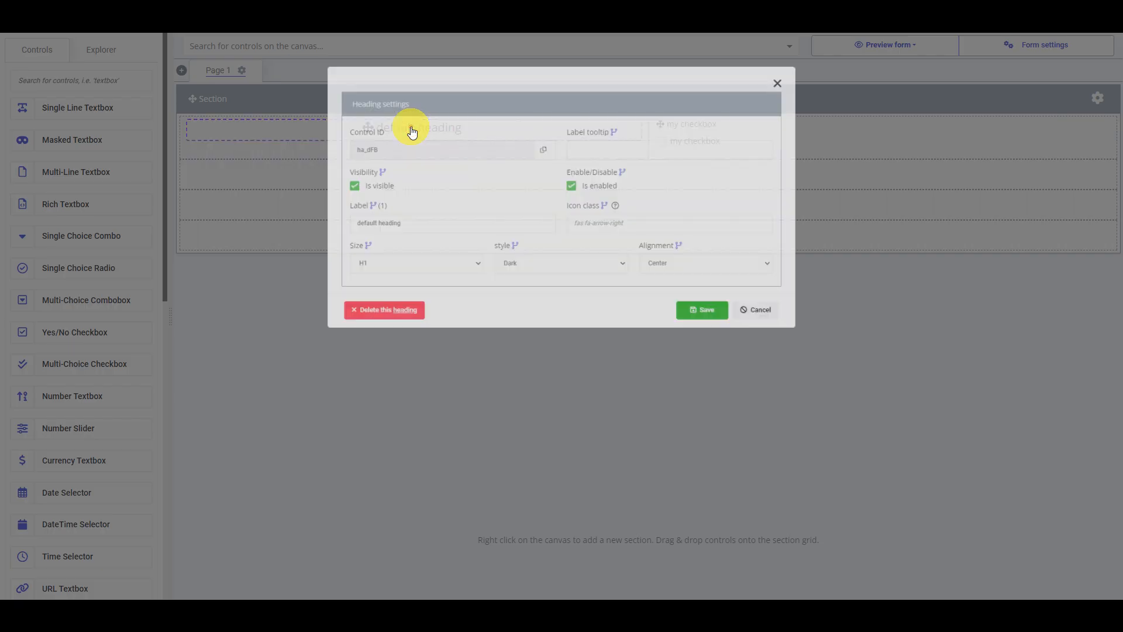
left_click(350, 209)
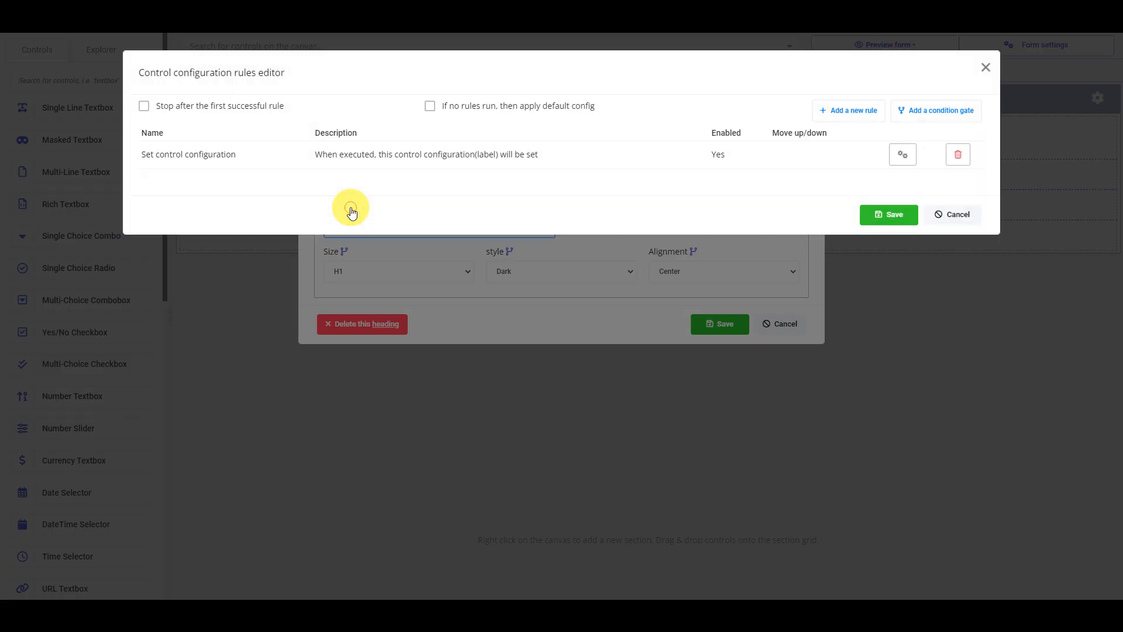
left_click(463, 106)
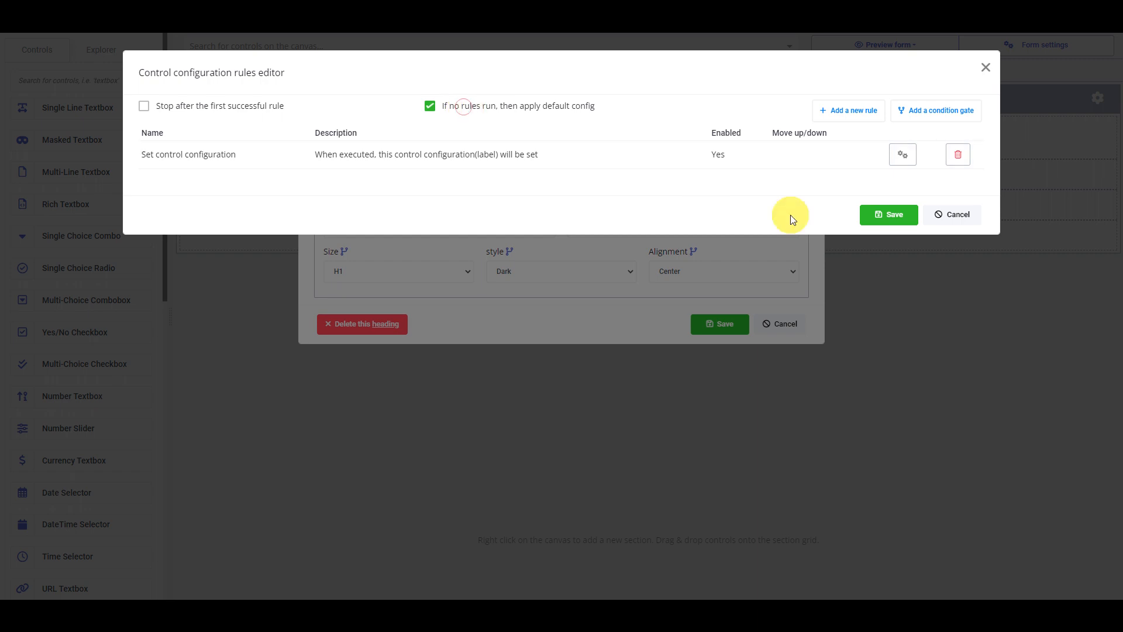
left_click(885, 214)
left_click(718, 322)
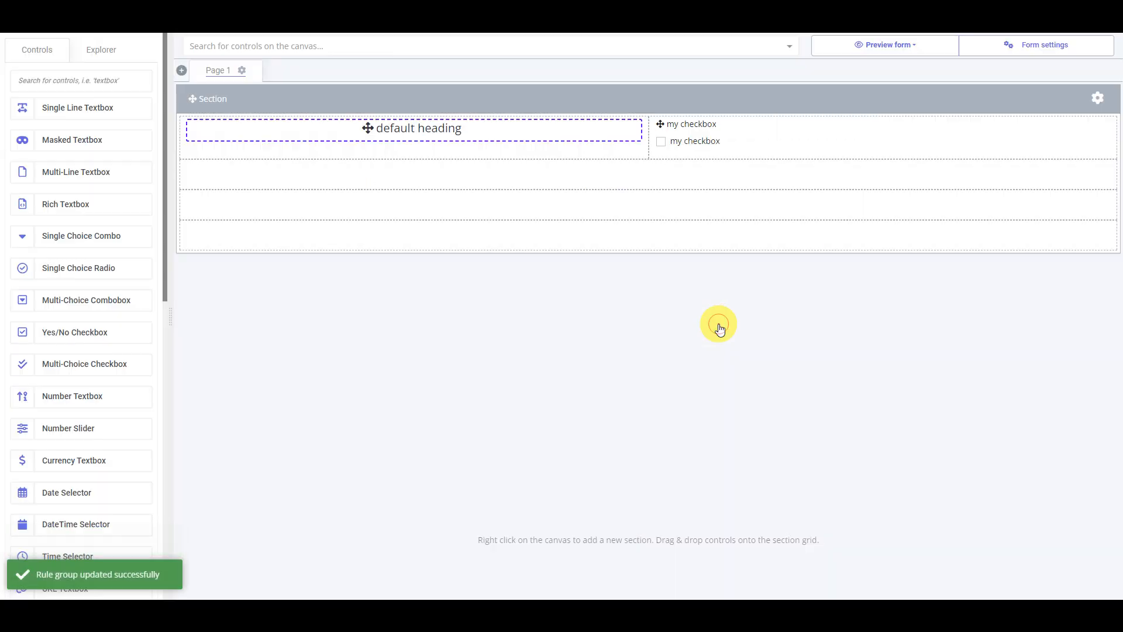
- Preview the form at large (desktop) size and toggle my checkbox to test the heading with the default config fallback enabled
left_click(919, 55)
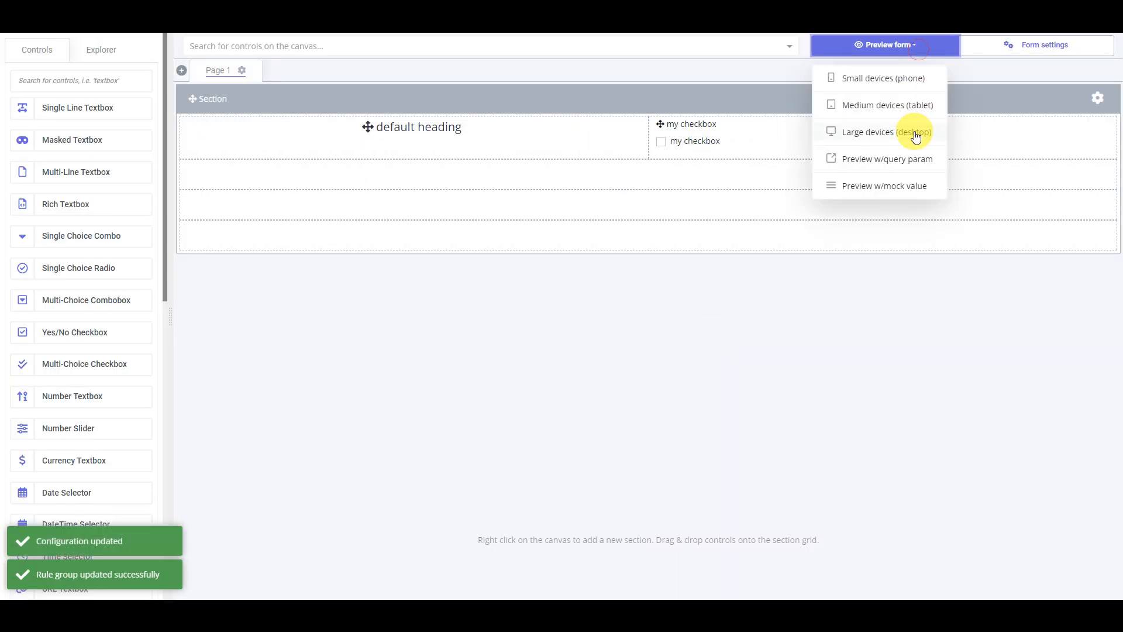
left_click(916, 136)
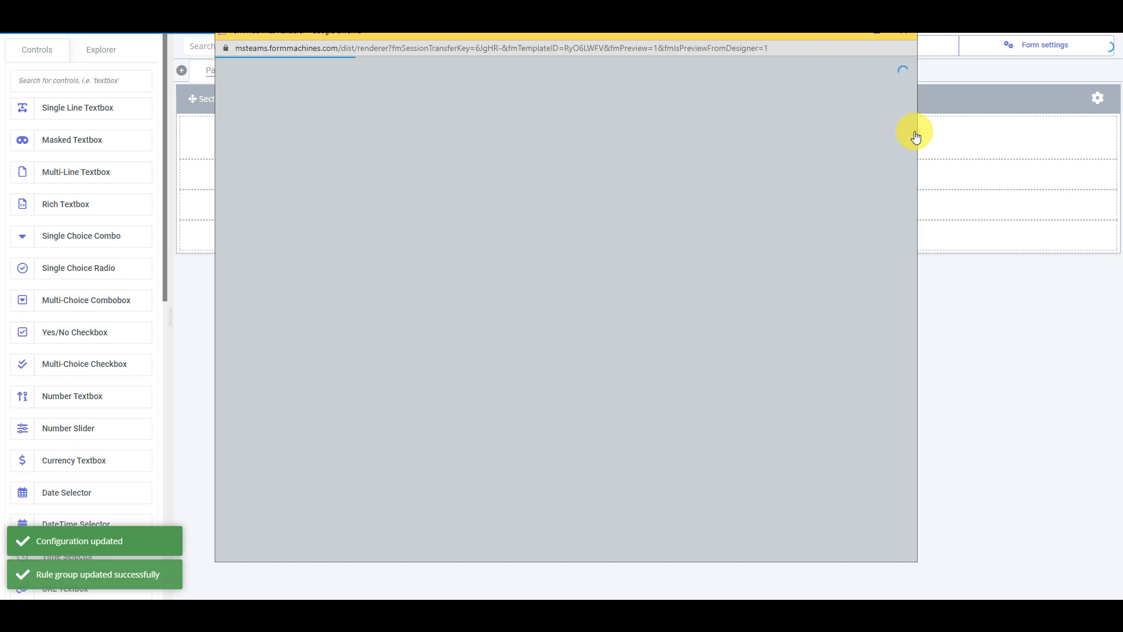
left_click(612, 123)
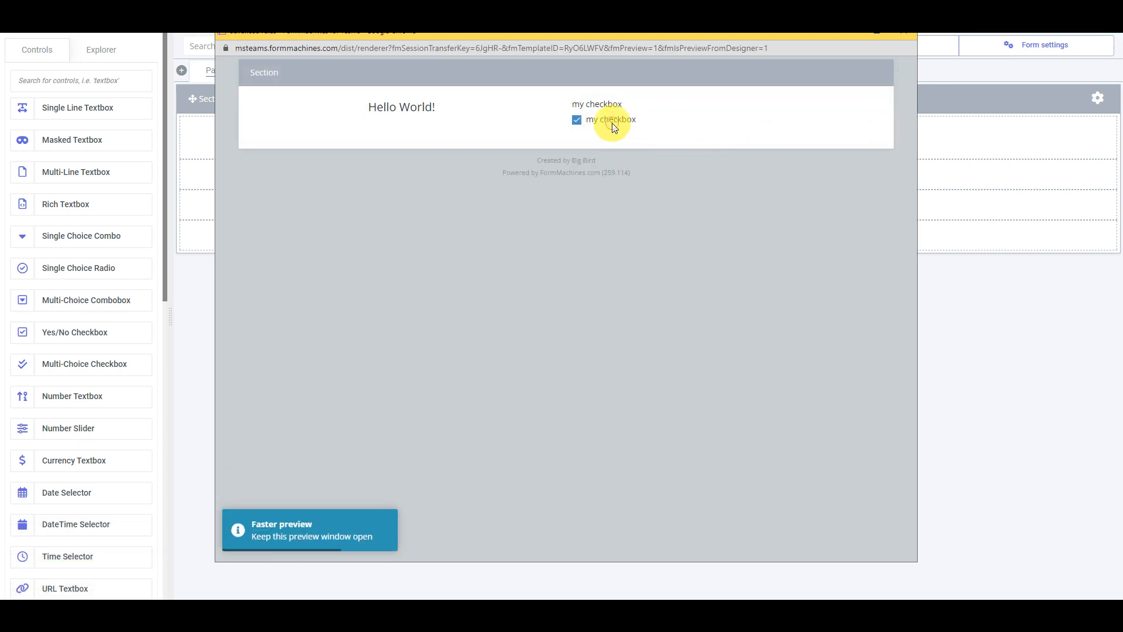
left_click(611, 123)
left_click(612, 123)
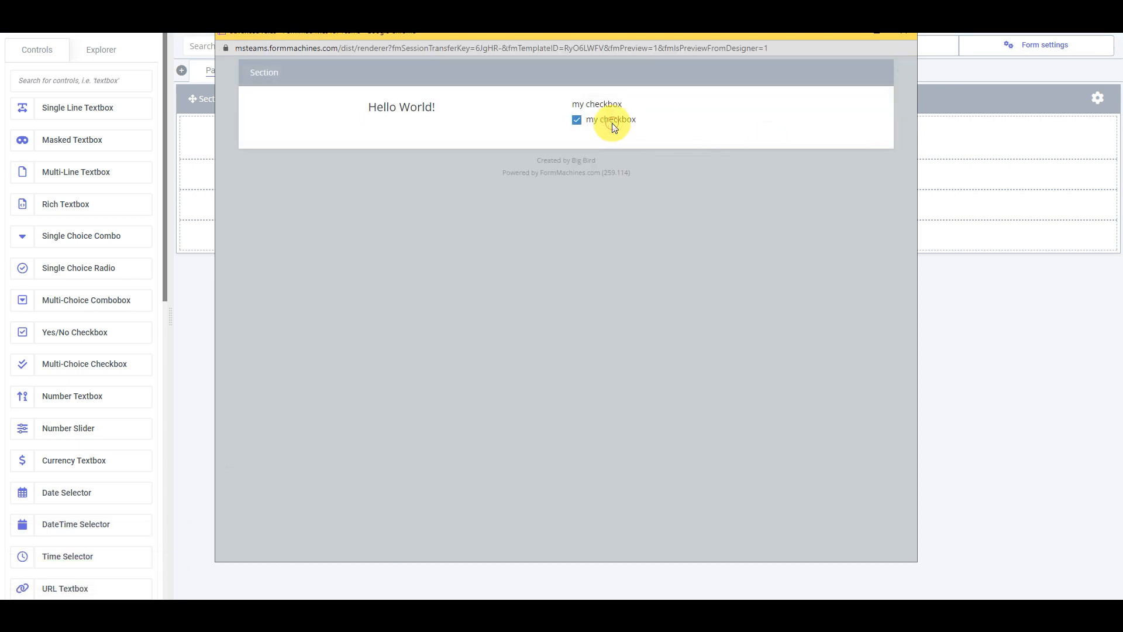
left_click(612, 122)
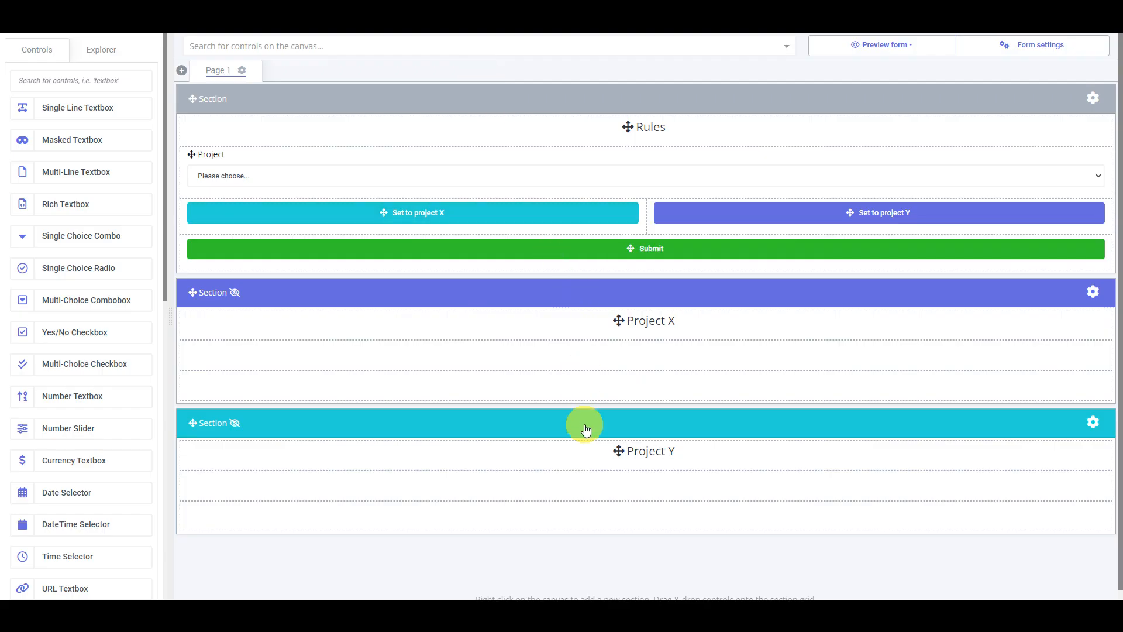
- Preview the Rules form at large (desktop) size and choose Project X, followed by Project Y, in the Project field
left_click(913, 48)
left_click(916, 137)
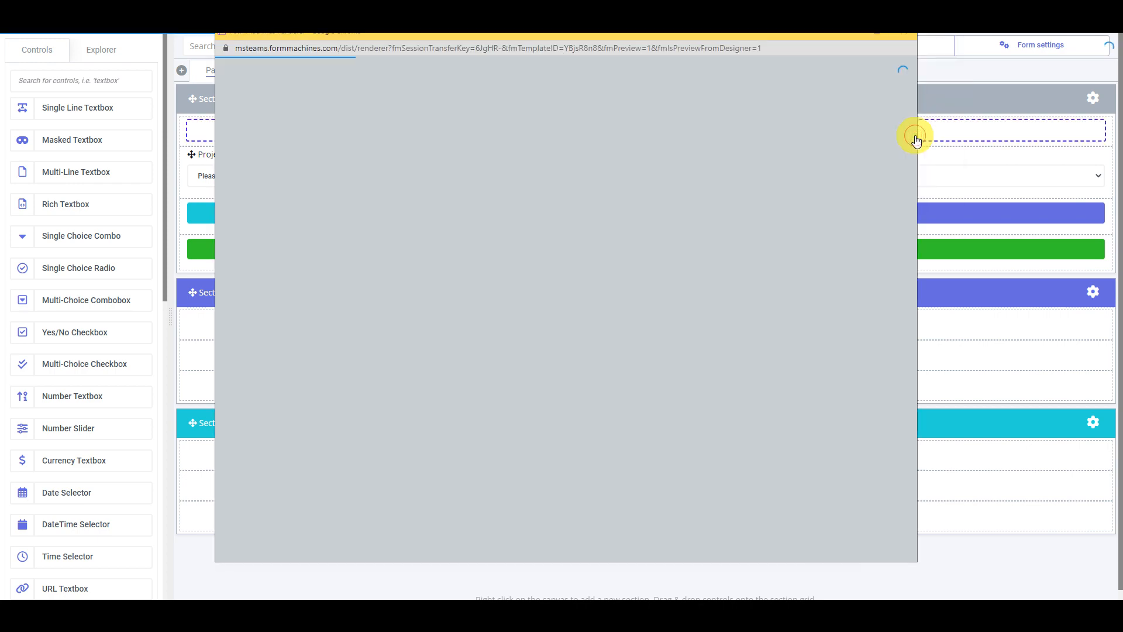
left_click(393, 142)
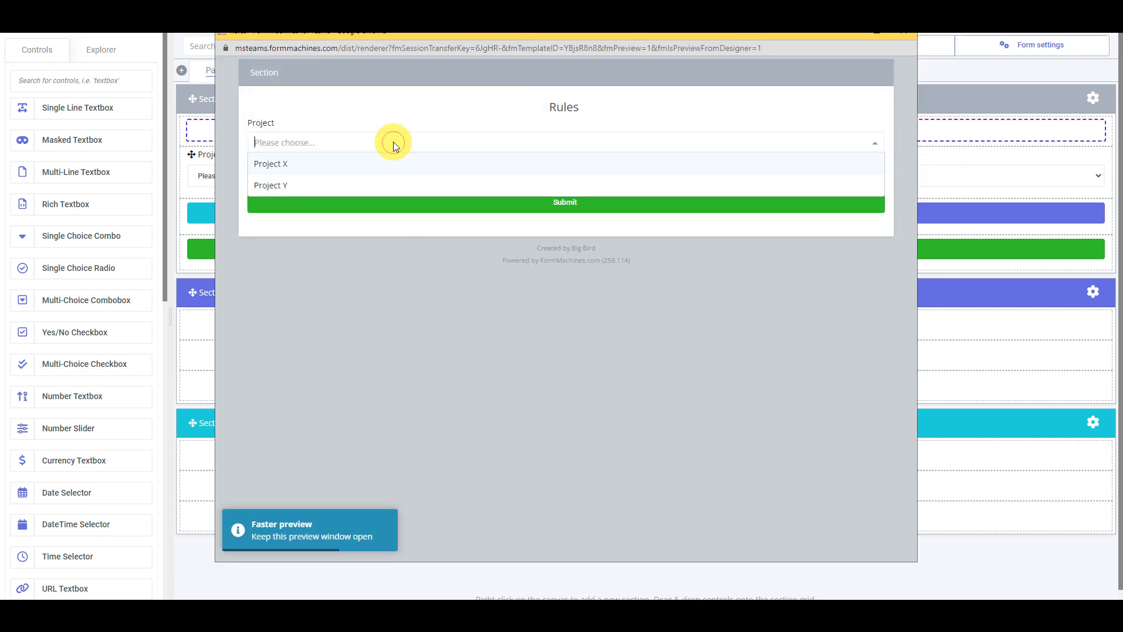
left_click(303, 168)
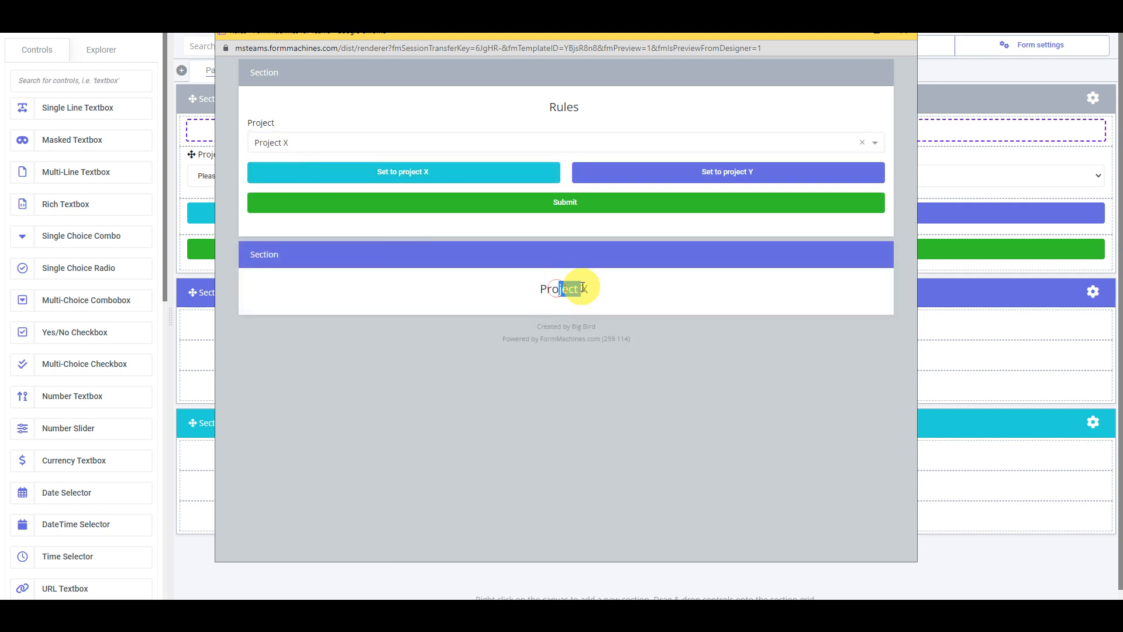
left_click(354, 151)
left_click(333, 183)
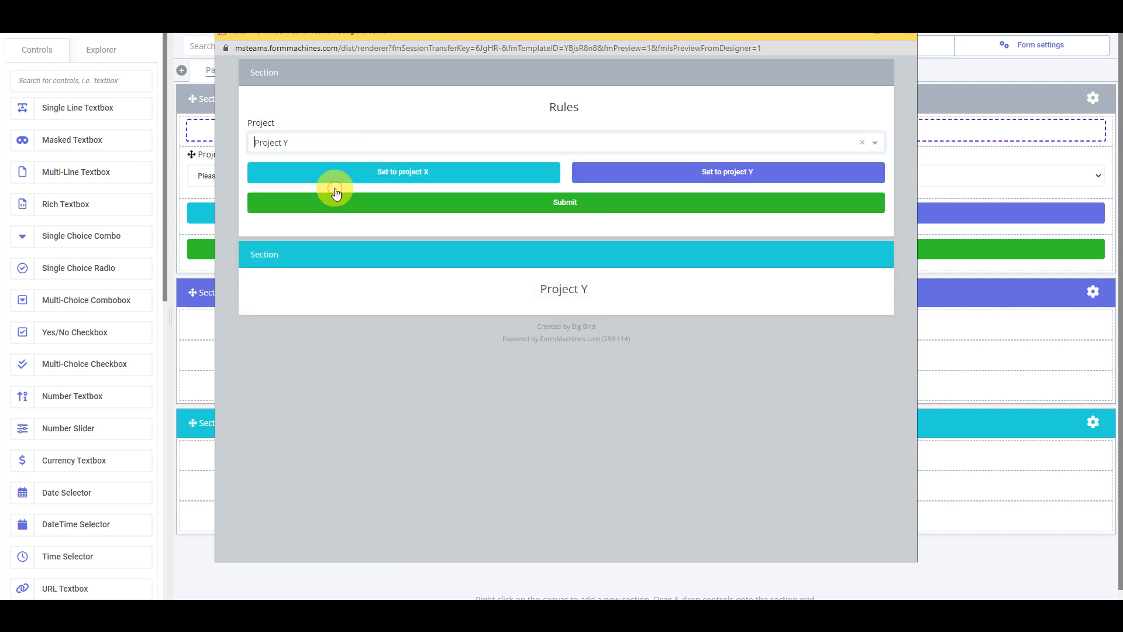
- Test the preview's "Set to project X" and "Set to project Y" controls, choose Project X in the Project field and close the preview
left_click(429, 183)
left_click(641, 172)
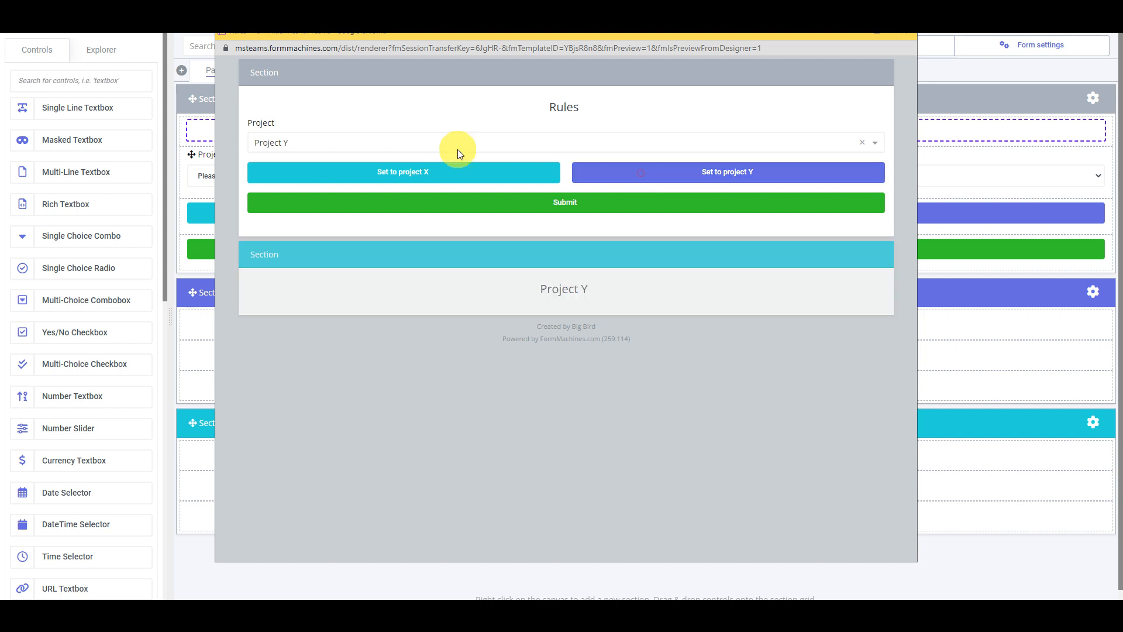
left_click(443, 147)
left_click(358, 164)
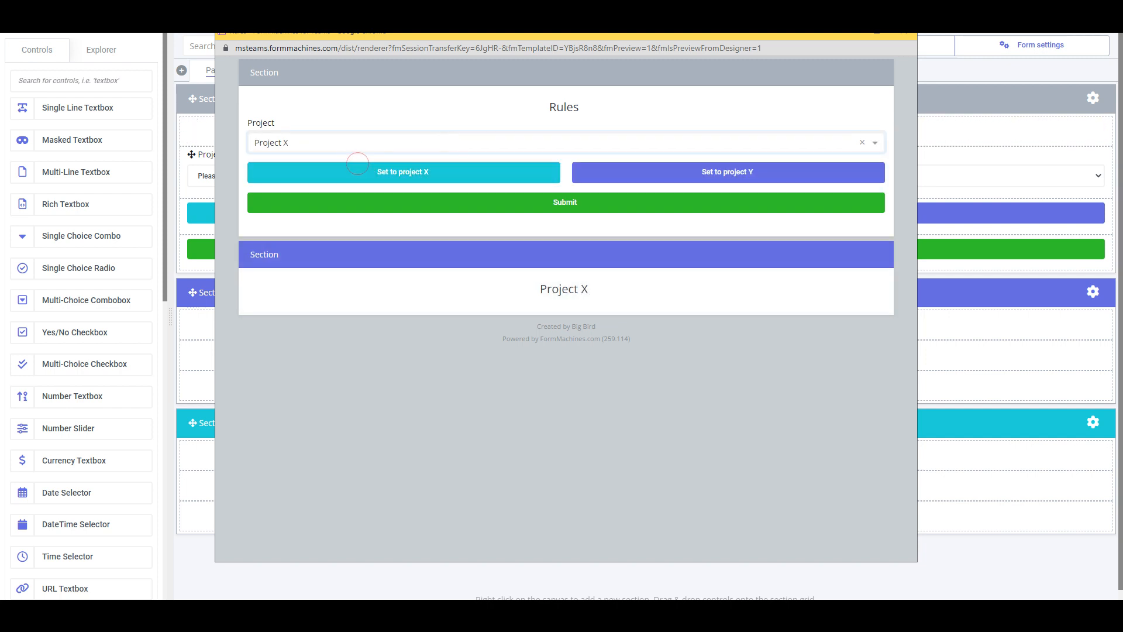
key("ctrl+w")
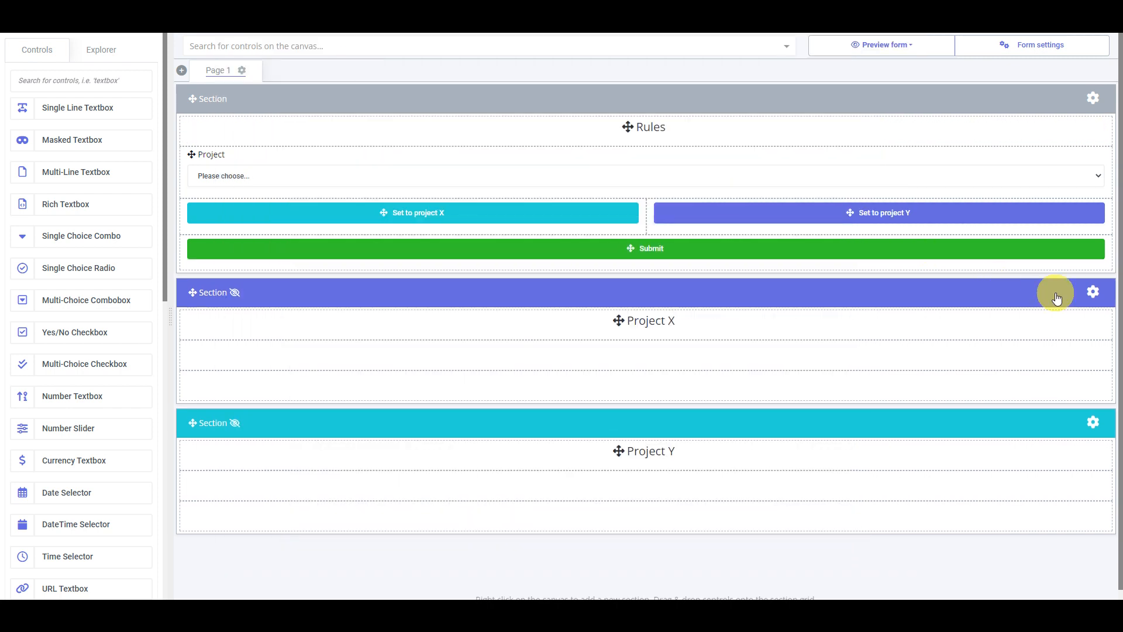
- Examine the condition and action of the Project X section's visibility rule, leaving the rule and section settings without saving
left_click(1094, 291)
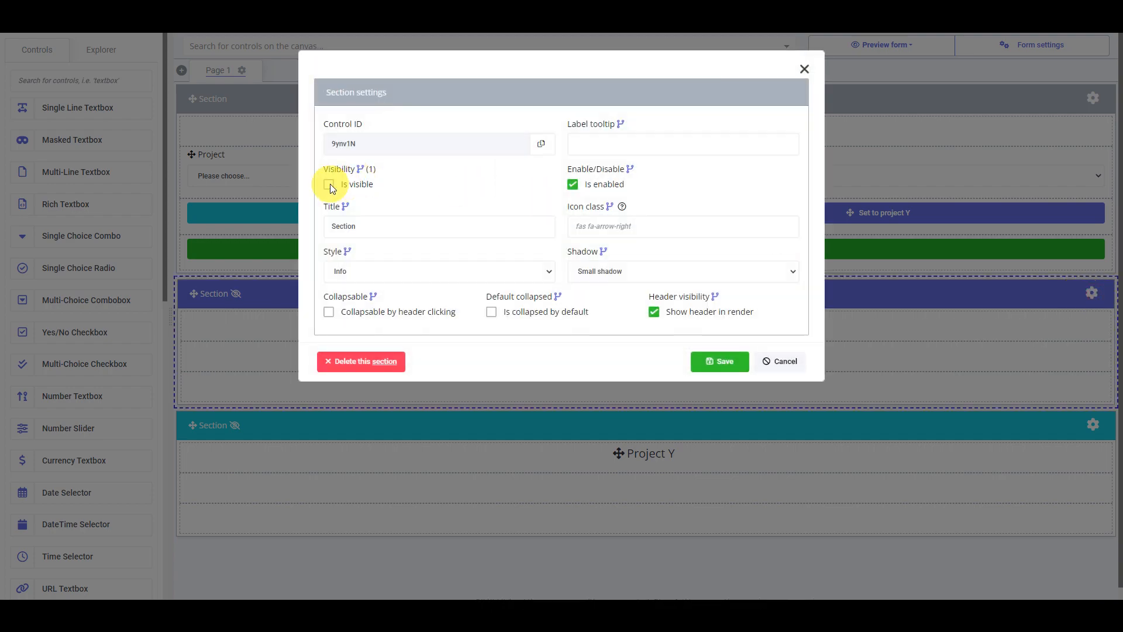
left_click(360, 170)
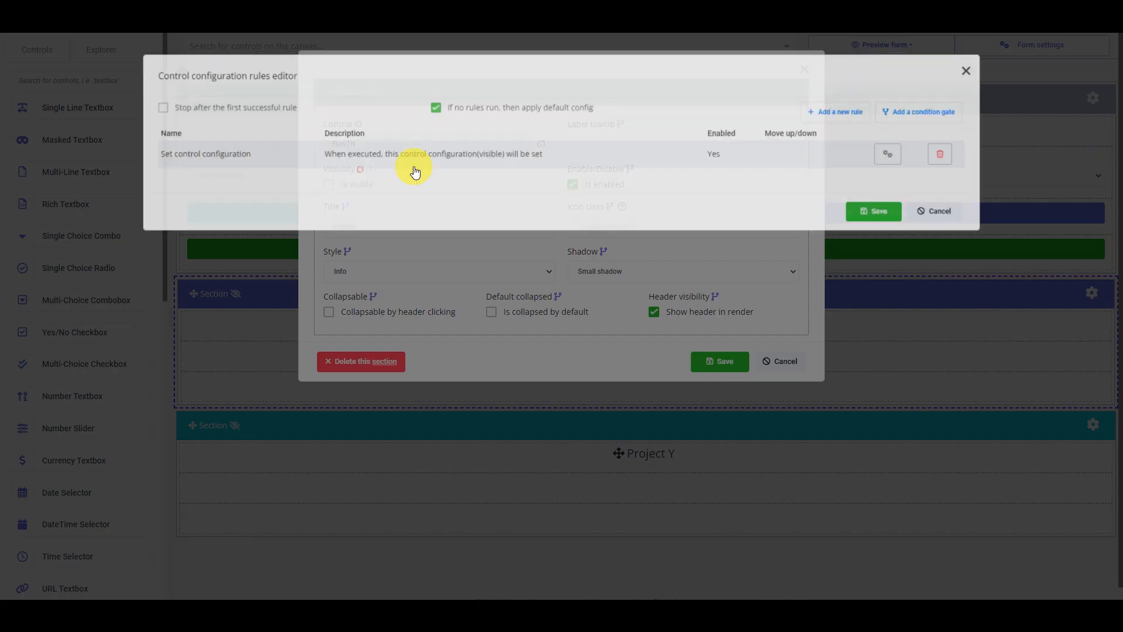
left_click(494, 157)
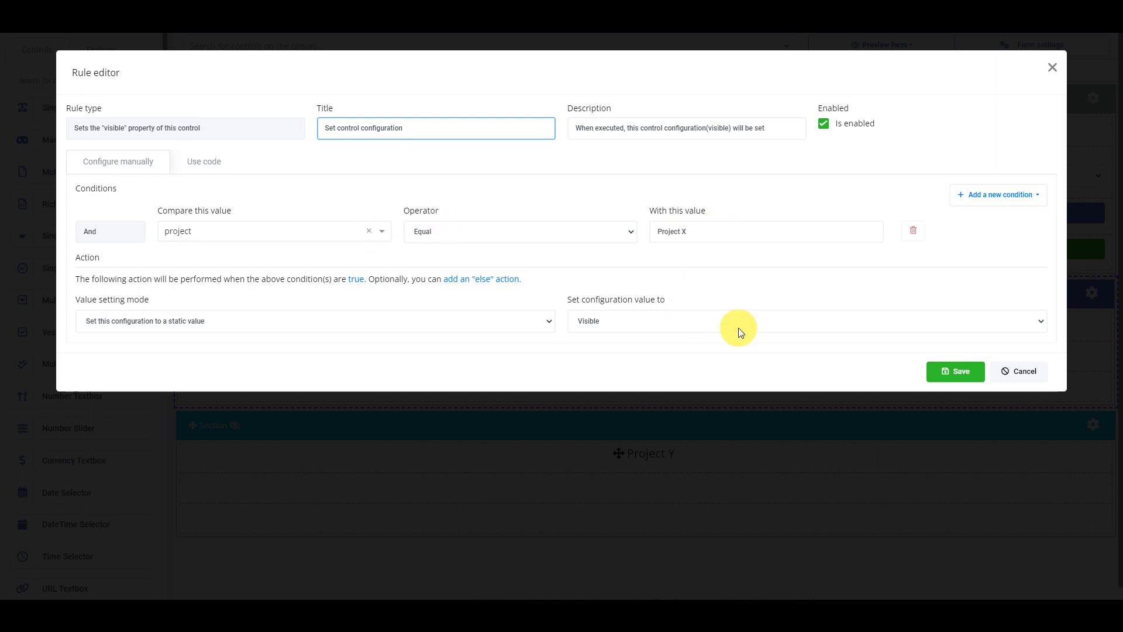
left_click(1000, 371)
left_click(968, 218)
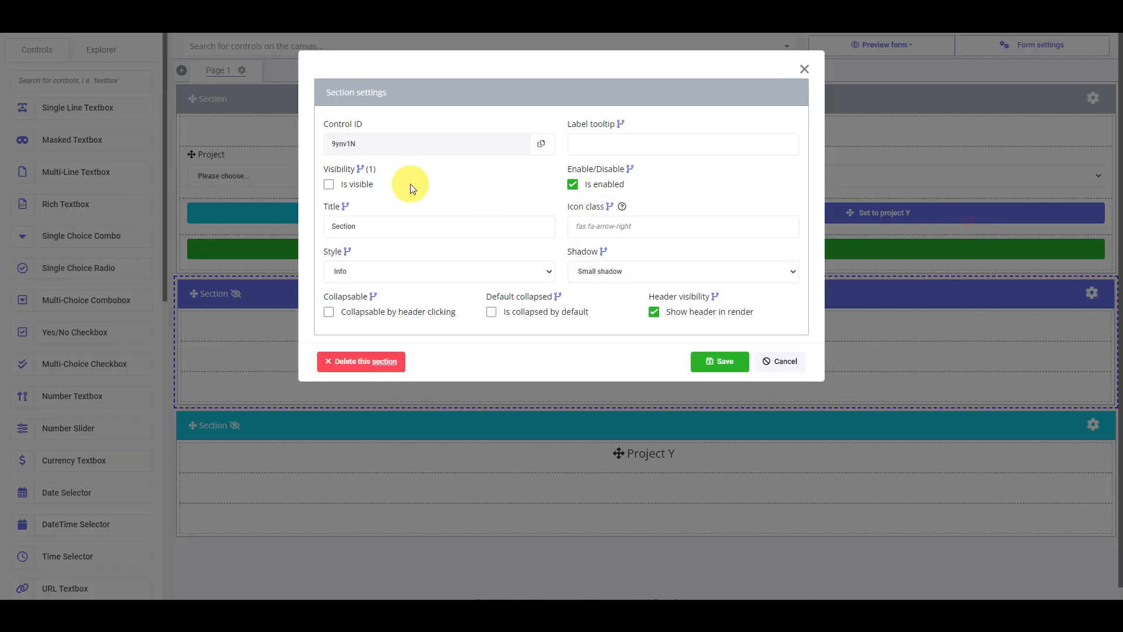
key("Escape")
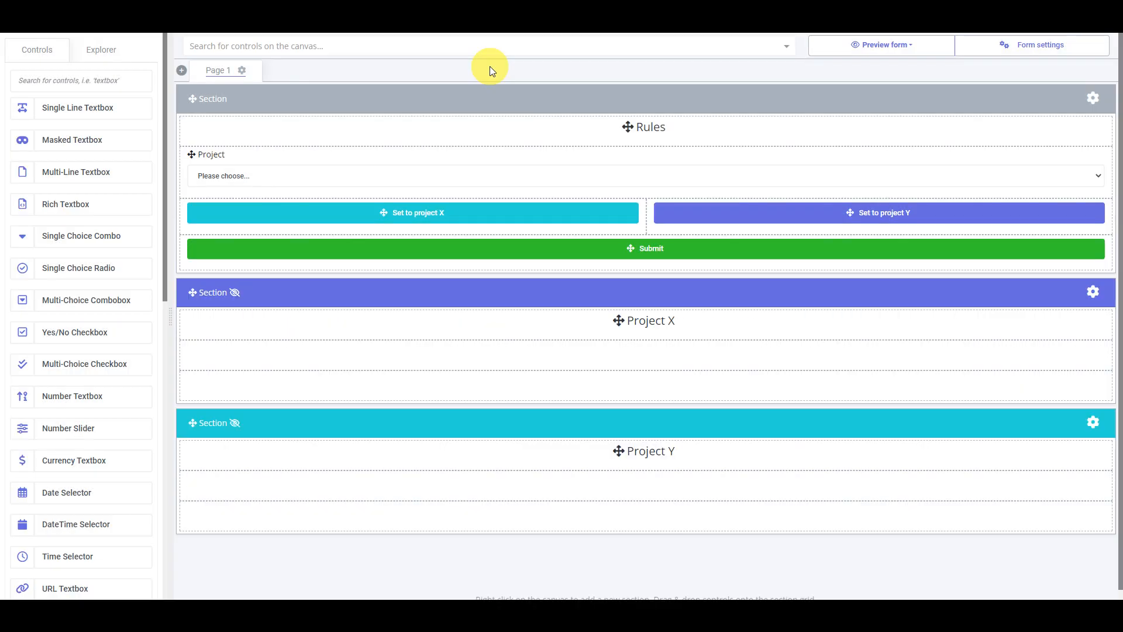
- Make the Project X section visible by default and save its section settings
left_click(1092, 294)
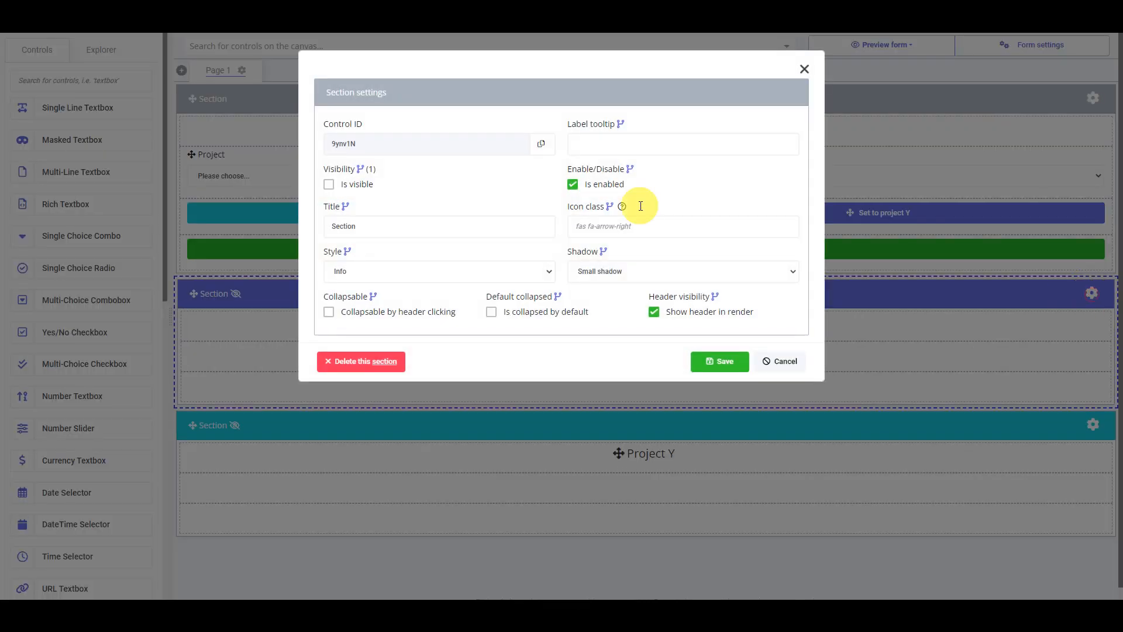
left_click(357, 181)
left_click(706, 363)
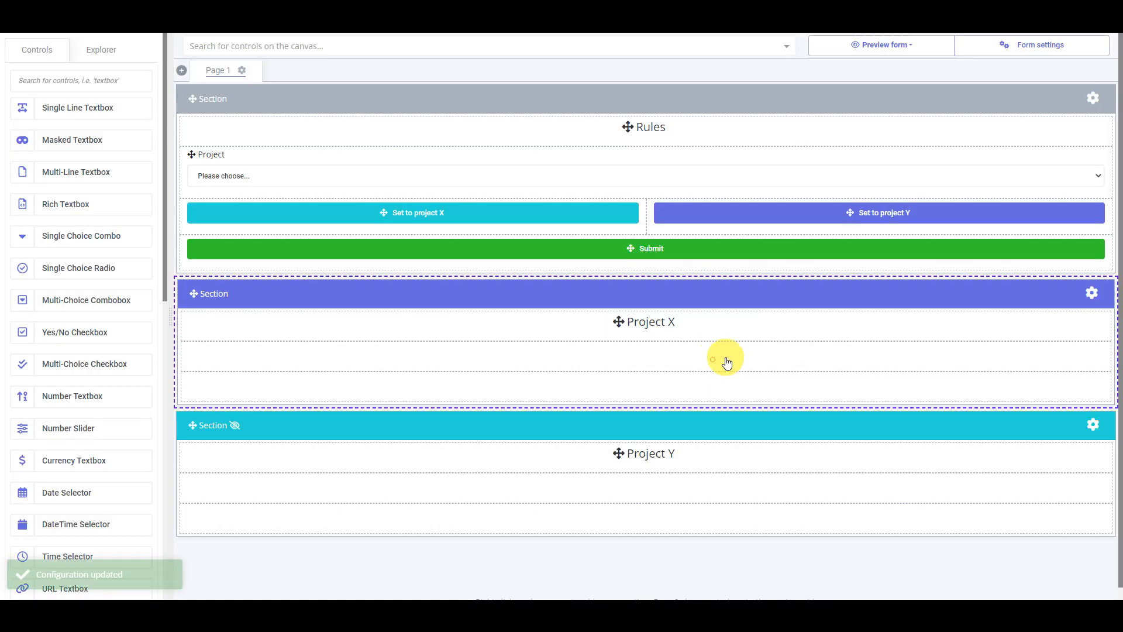
- Preview the Rules form at large (desktop) size without choosing a project, and close the preview
left_click(917, 46)
left_click(894, 132)
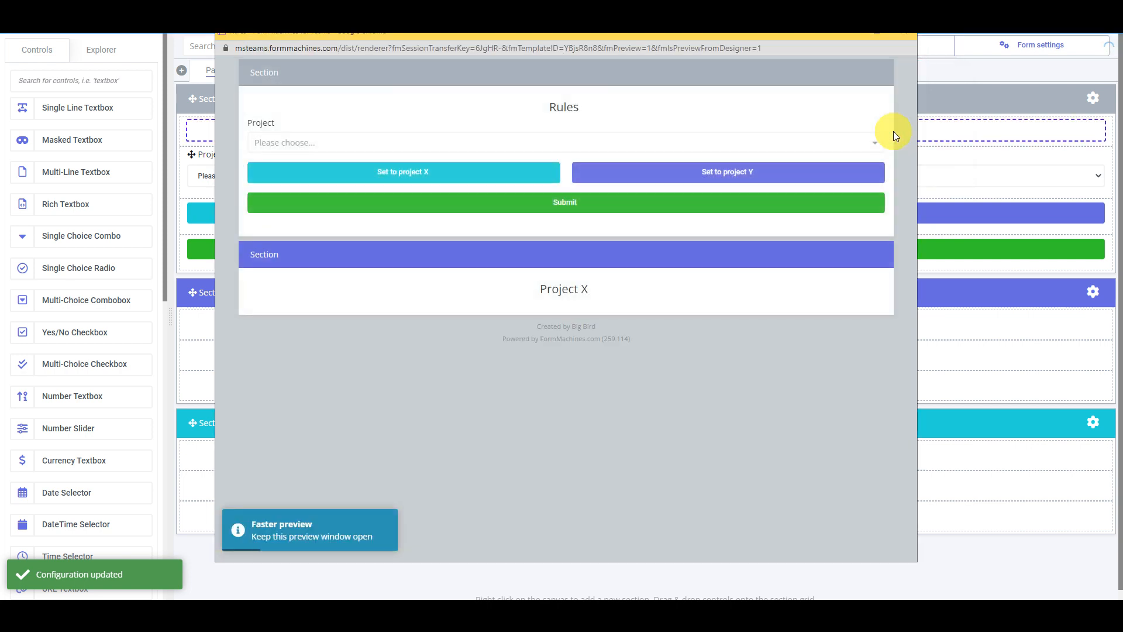
left_click(903, 32)
- Make the Project X section hidden by default and save its section settings
left_click(1091, 291)
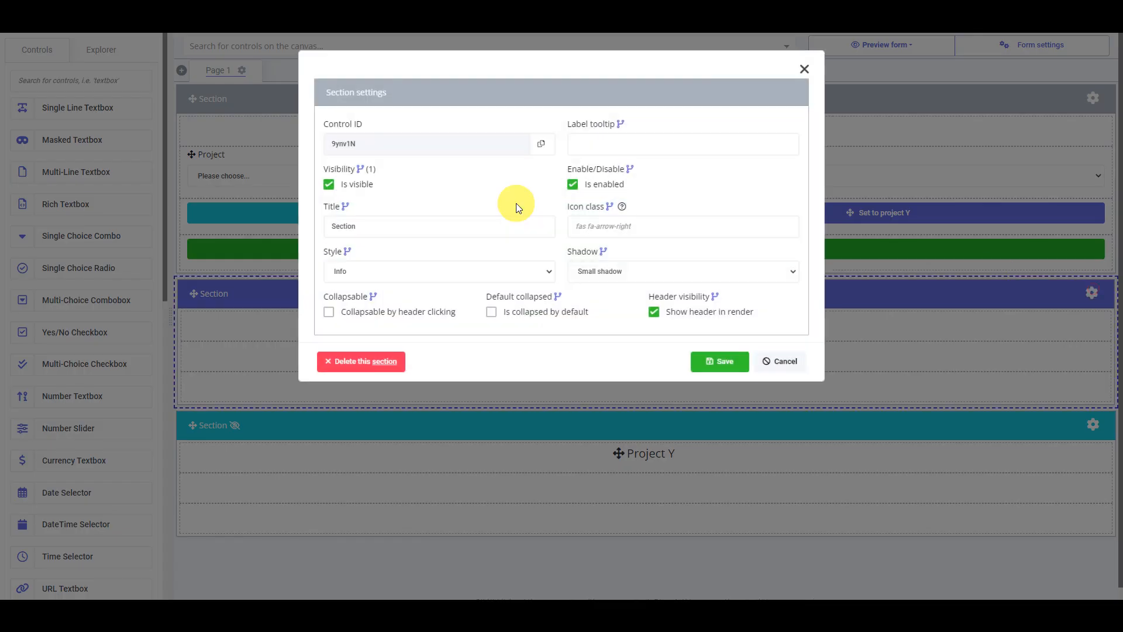
left_click(368, 185)
left_click(719, 361)
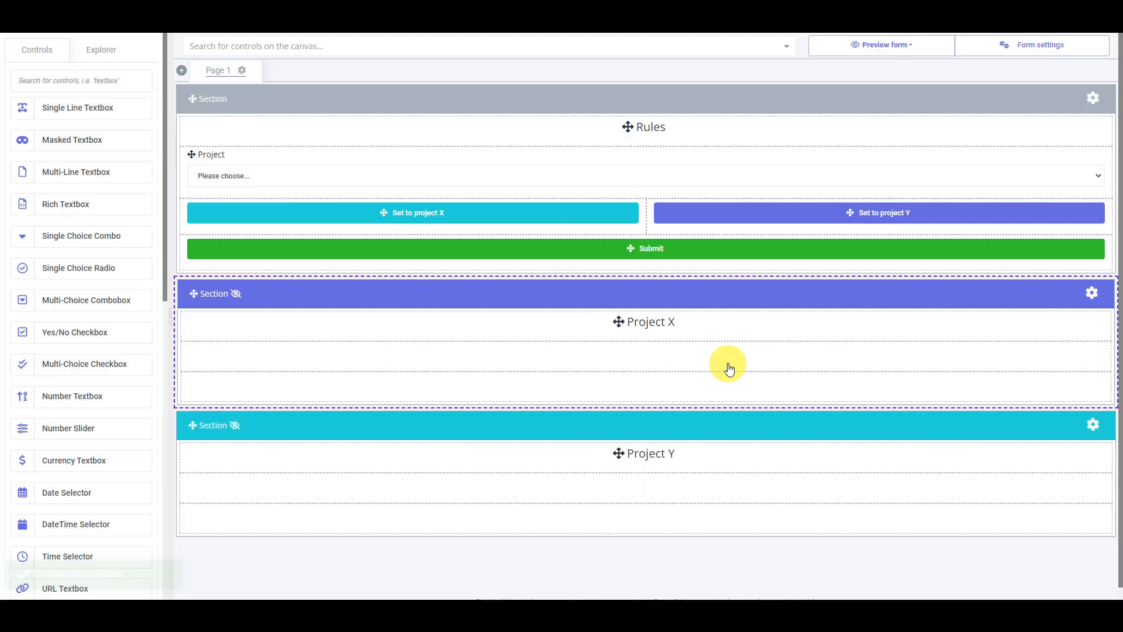
- Preview the form at a smaller size, test "Set to project X", "Set to project Y" and "Set to project X" again, and close the preview
left_click(882, 44)
left_click(886, 106)
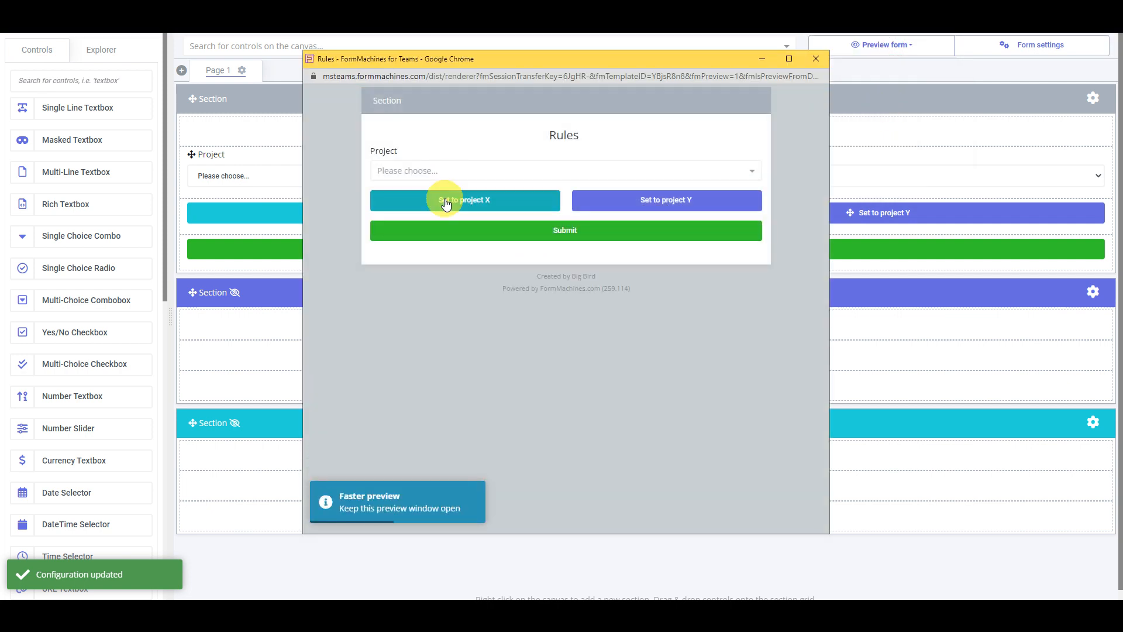
left_click(446, 203)
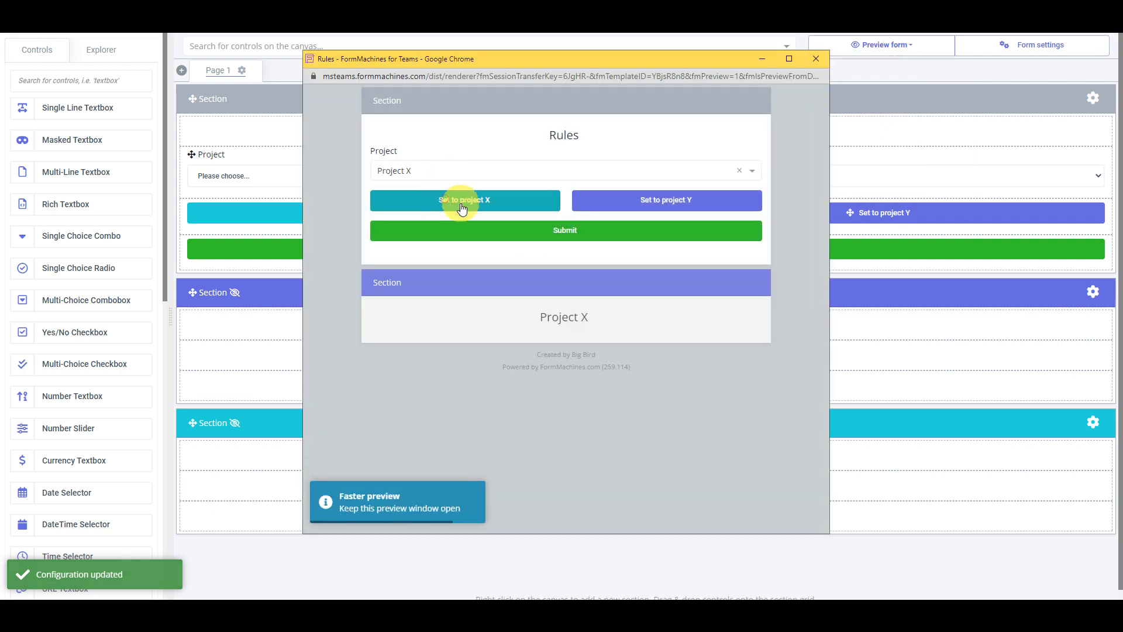
left_click(633, 212)
left_click(519, 201)
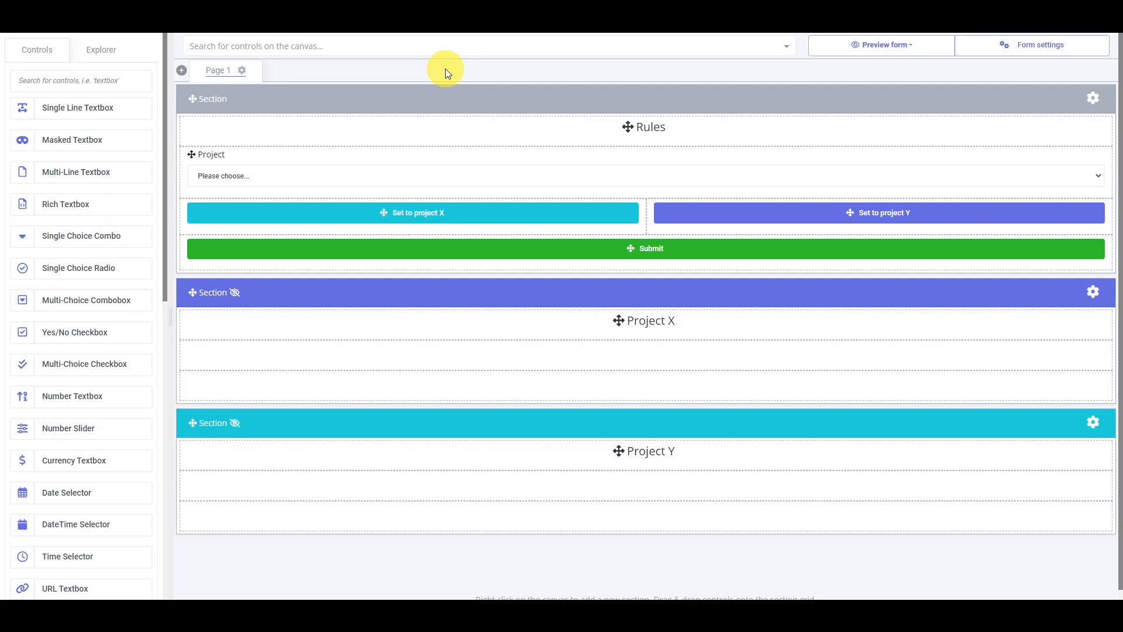
- Examine the field-value rule behind the "Set to project X" button's action, leaving the rule and button settings without saving
left_click(433, 217)
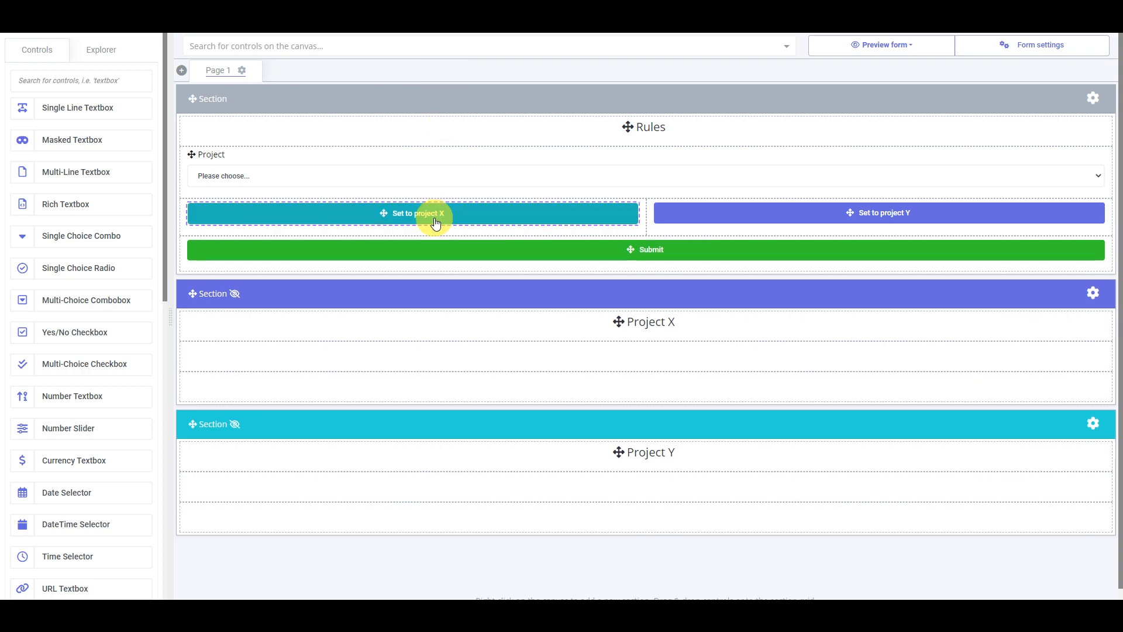
double_click(538, 227)
left_click(572, 389)
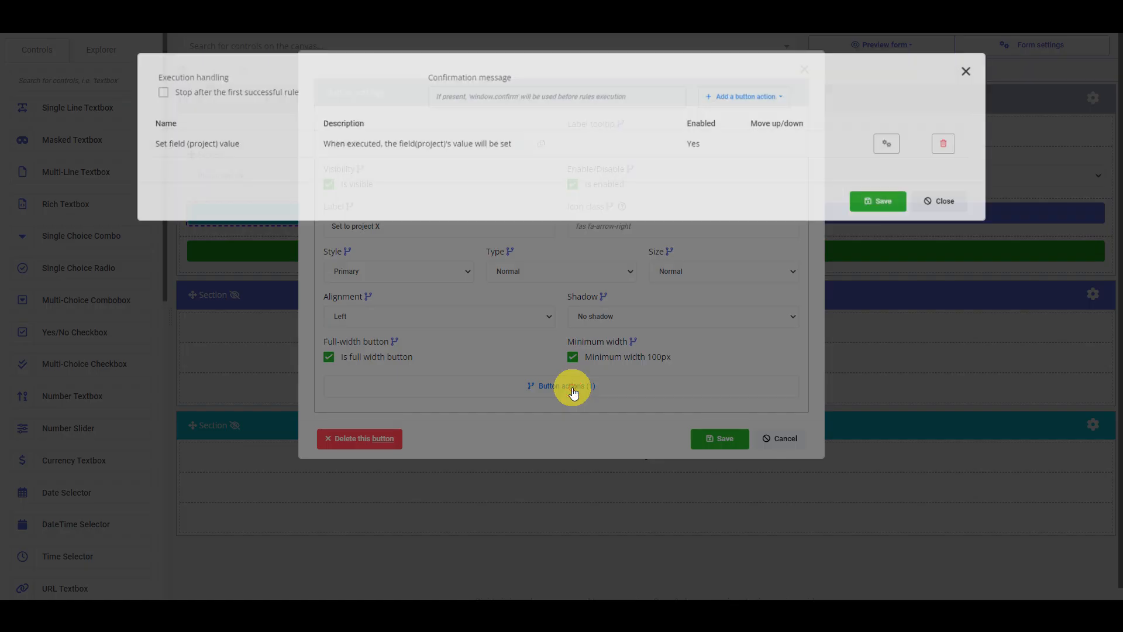
left_click(482, 148)
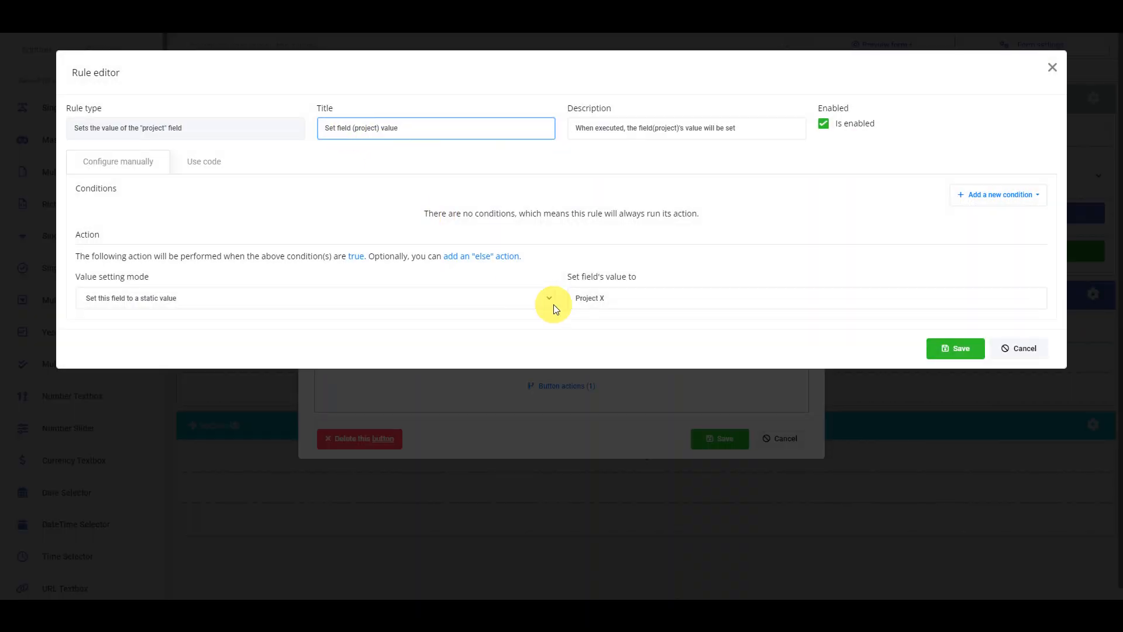
left_click(1028, 353)
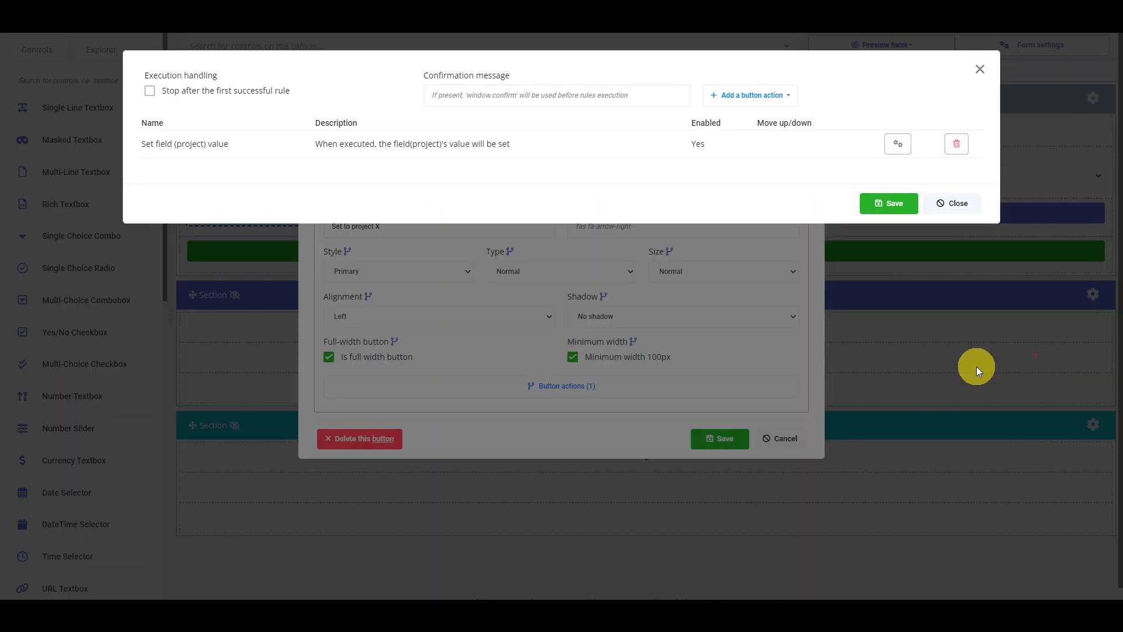
left_click(952, 203)
left_click(784, 438)
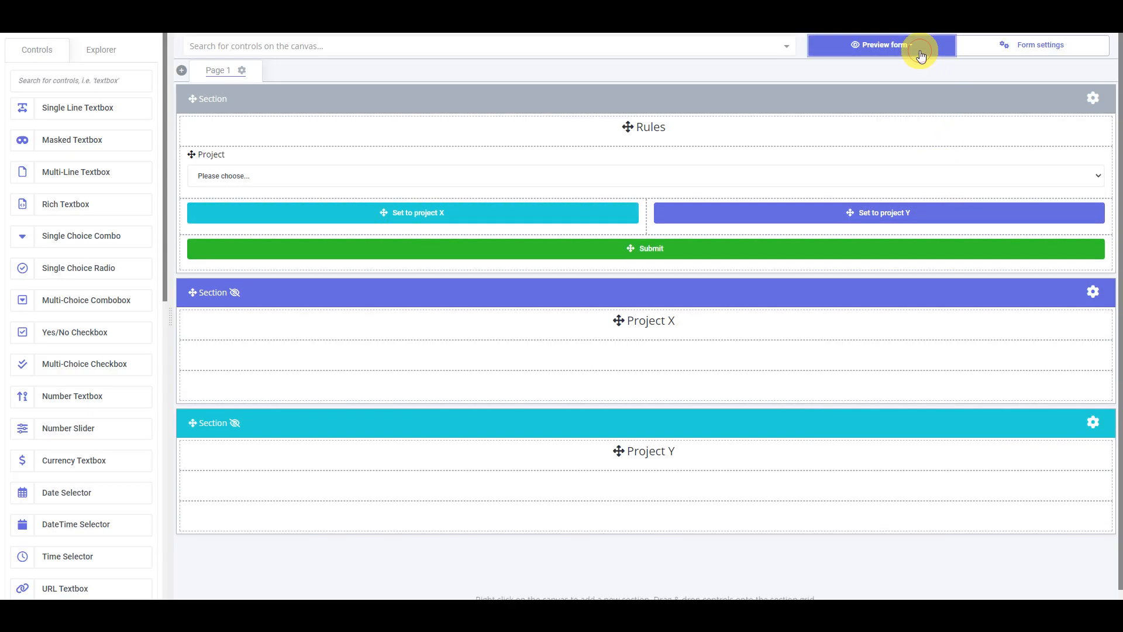
- Preview the form at large (desktop) size, test the "Set to project X" button and close the preview
left_click(918, 47)
left_click(894, 132)
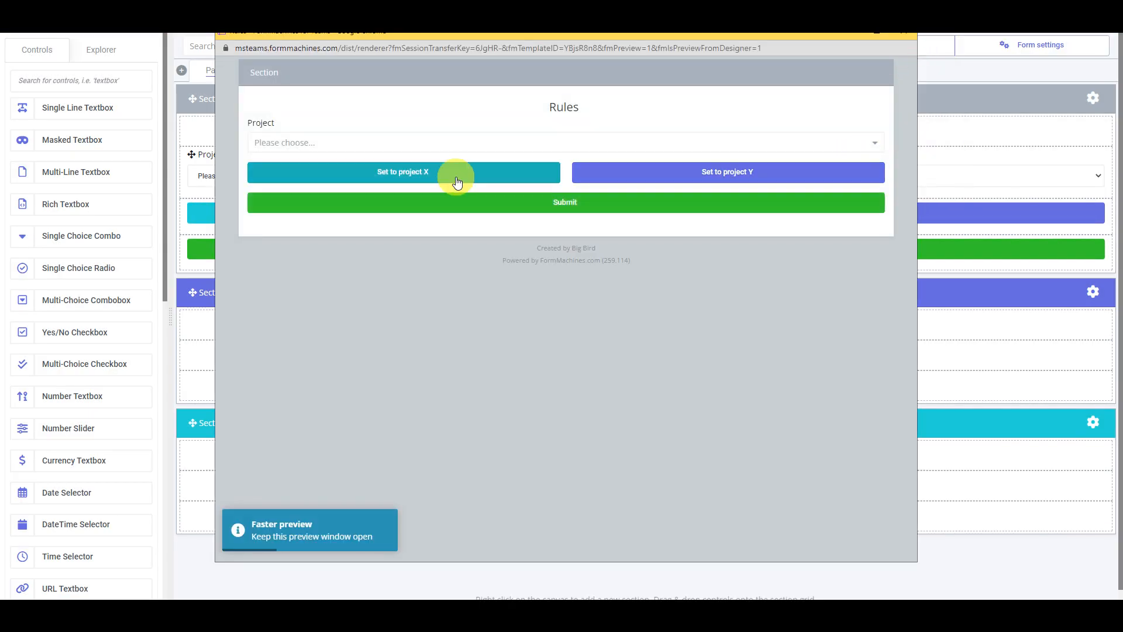
left_click(456, 182)
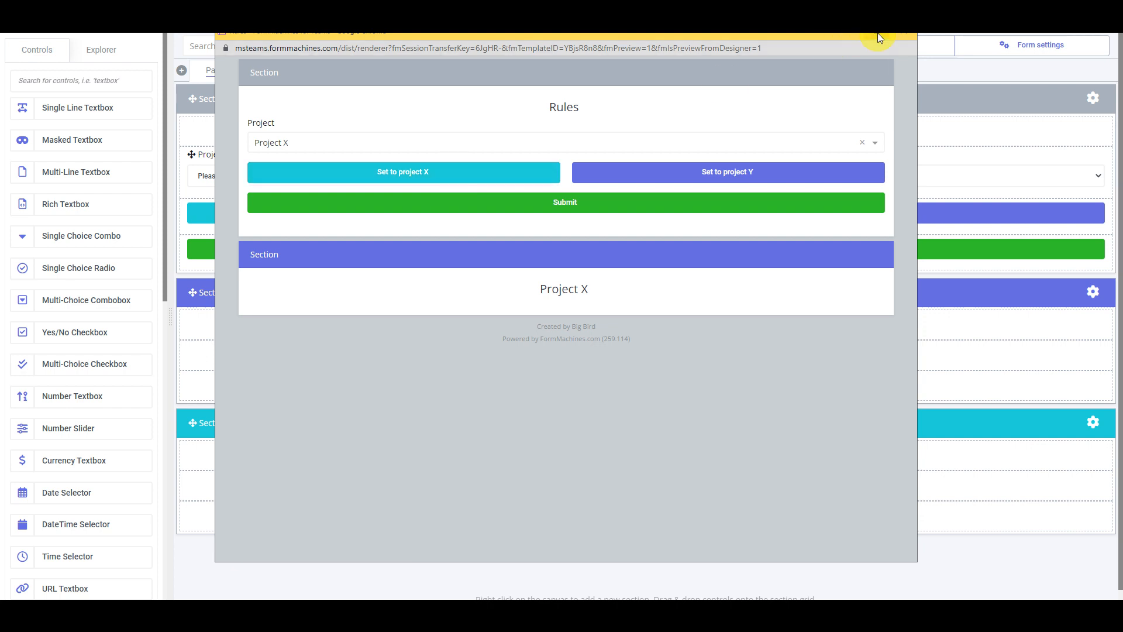
left_click(903, 30)
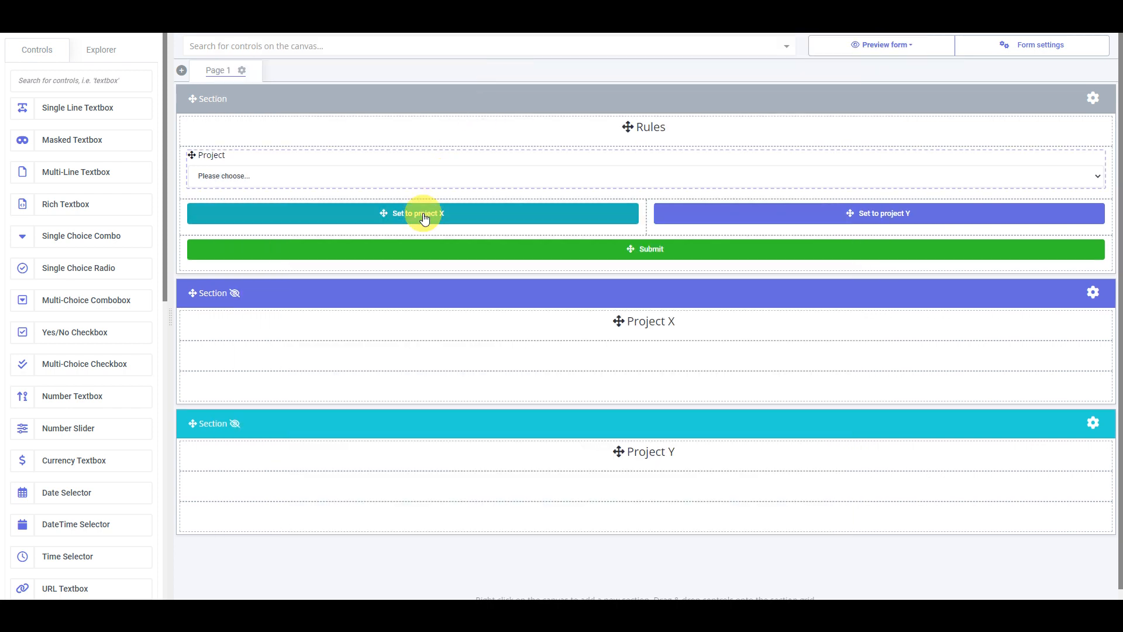
- Give the "Set to project X" button's actions the confirmation message "are you sure you want this action?" and save the button settings
double_click(425, 220)
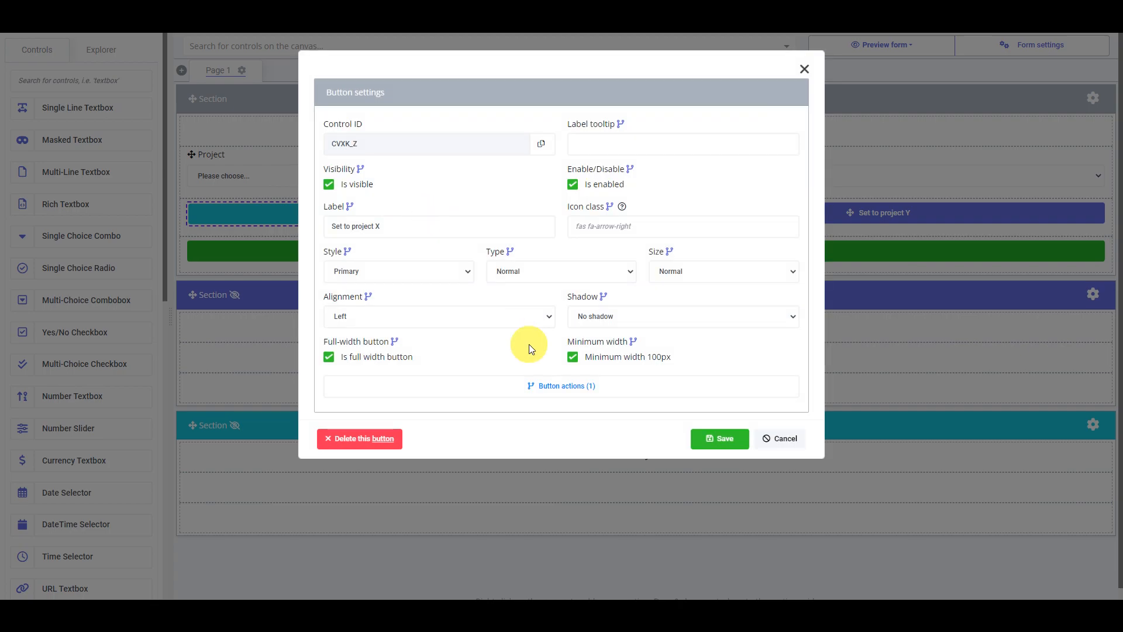
left_click(551, 389)
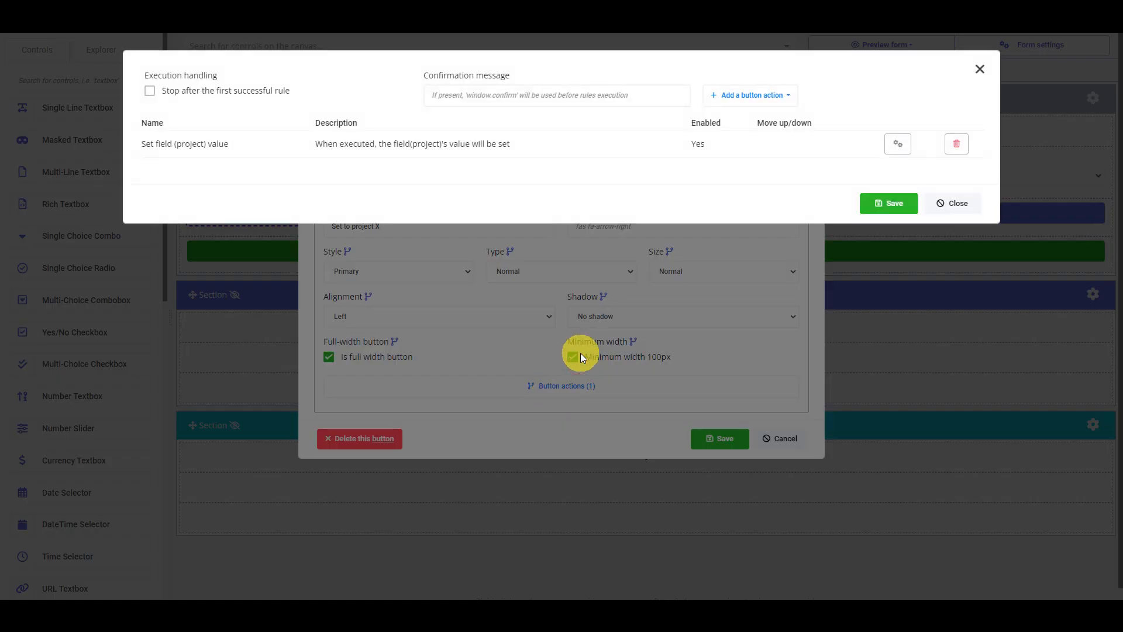
left_click(537, 94)
type("are")
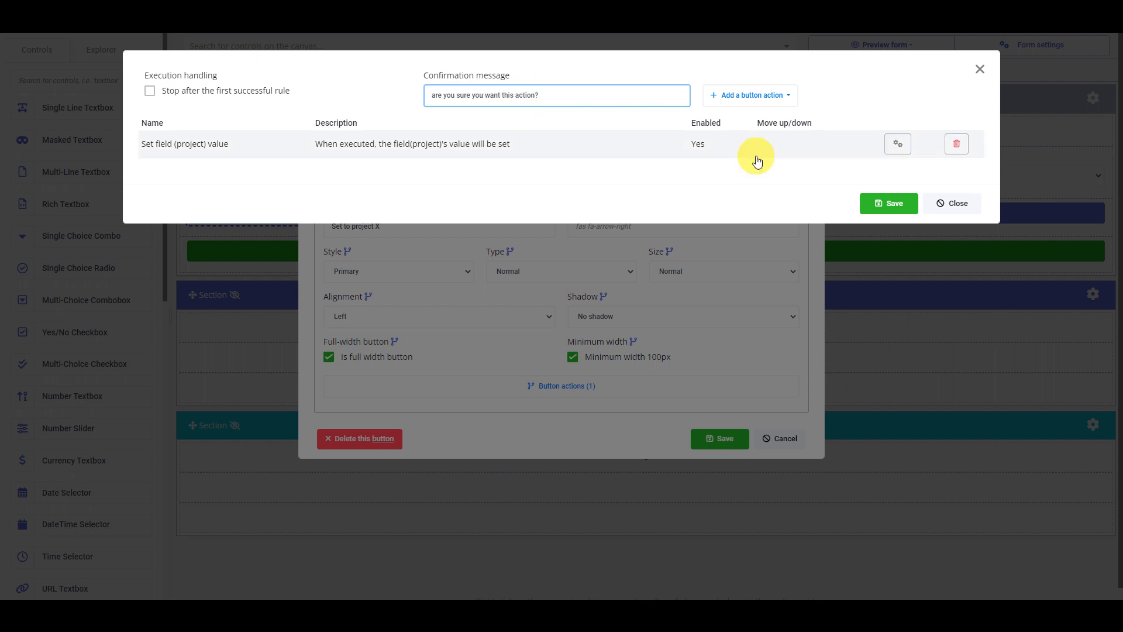
left_click(899, 205)
left_click(743, 435)
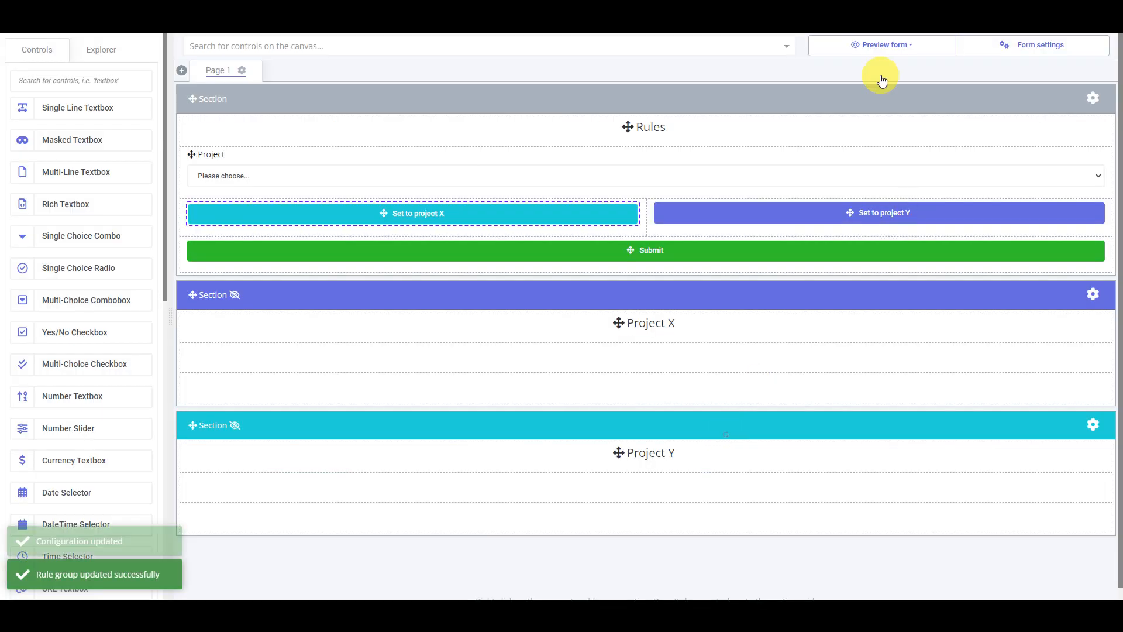
- Preview the form at large size and test "Set to project X", declining its confirmation the first time and accepting it the second time
left_click(882, 45)
left_click(897, 132)
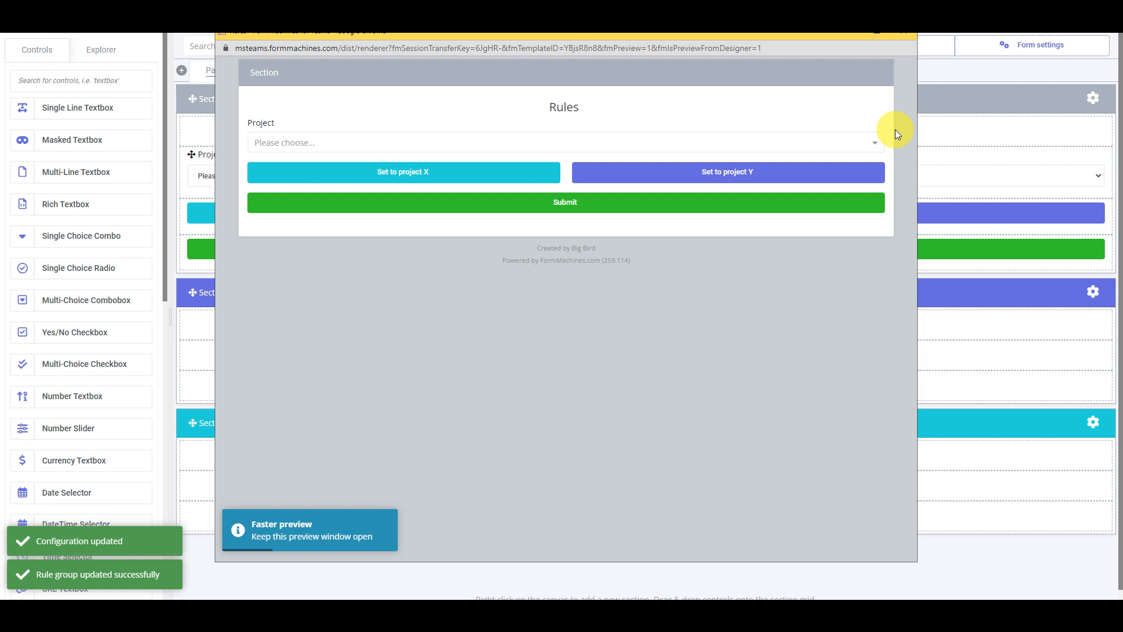
left_click(485, 174)
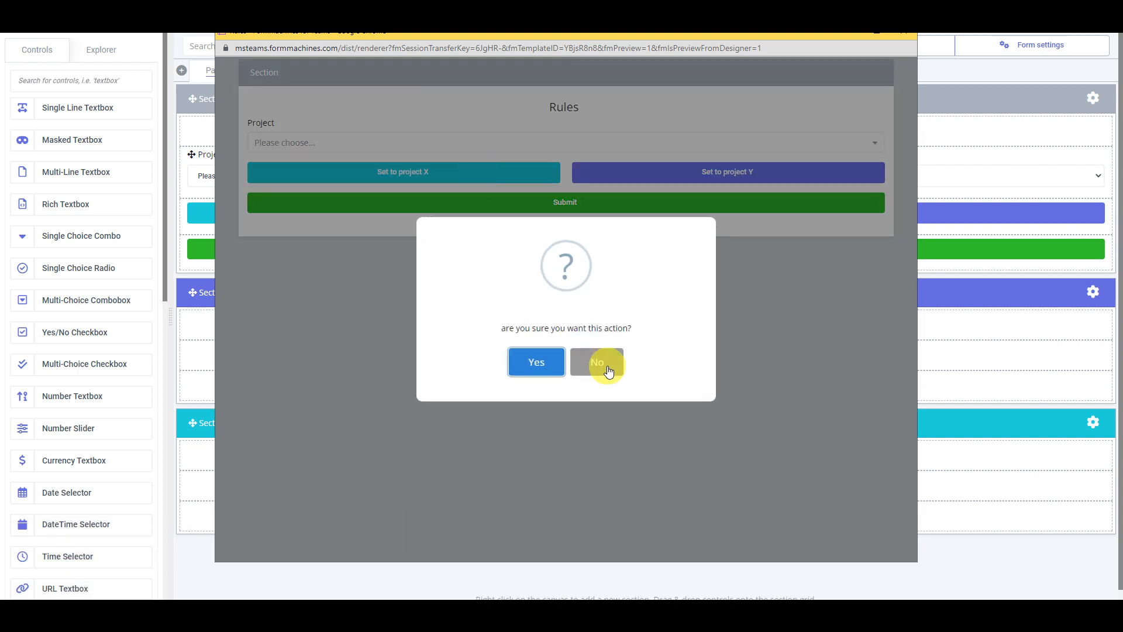
left_click(599, 362)
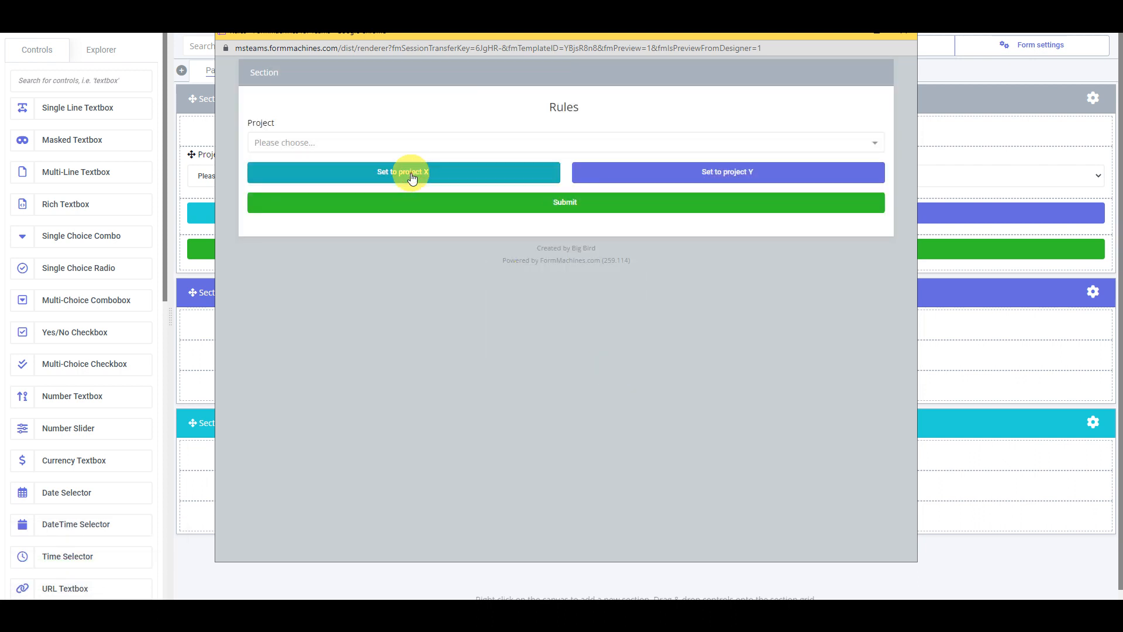
left_click(412, 175)
left_click(529, 362)
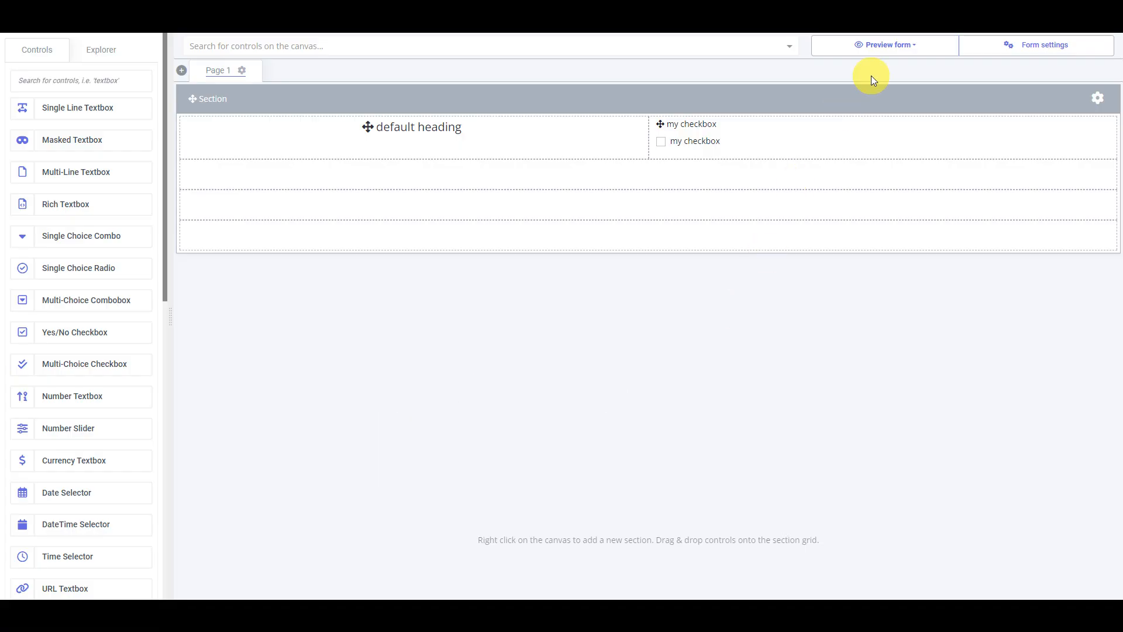
- Preview the form containing the default heading at large size, toggle "my checkbox" on and off repeatedly, and close the preview
left_click(886, 44)
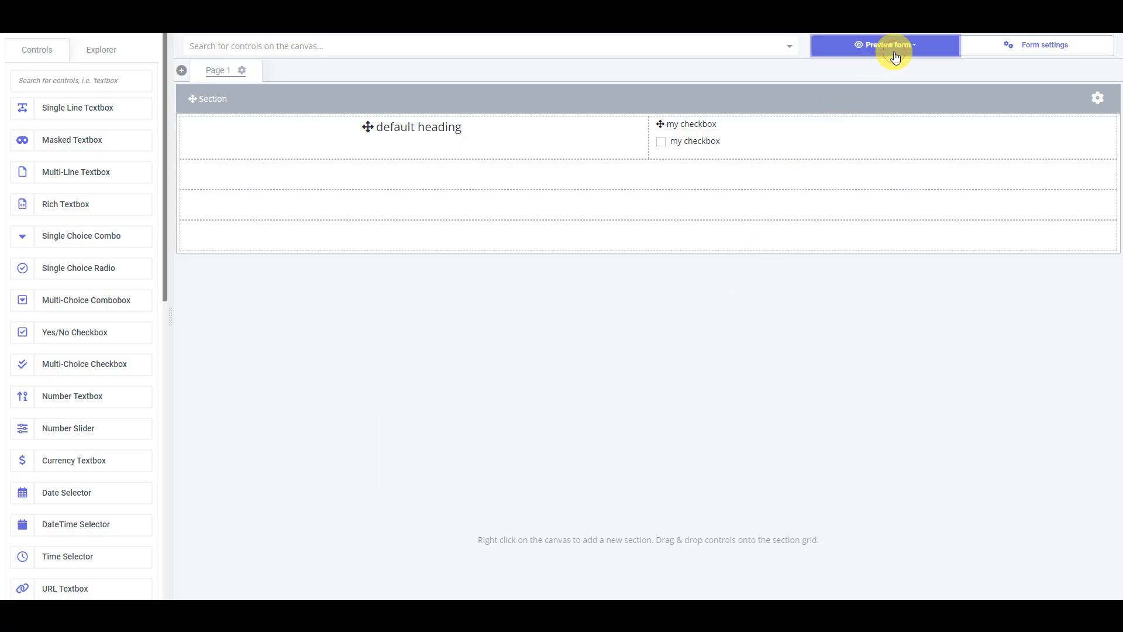
left_click(914, 135)
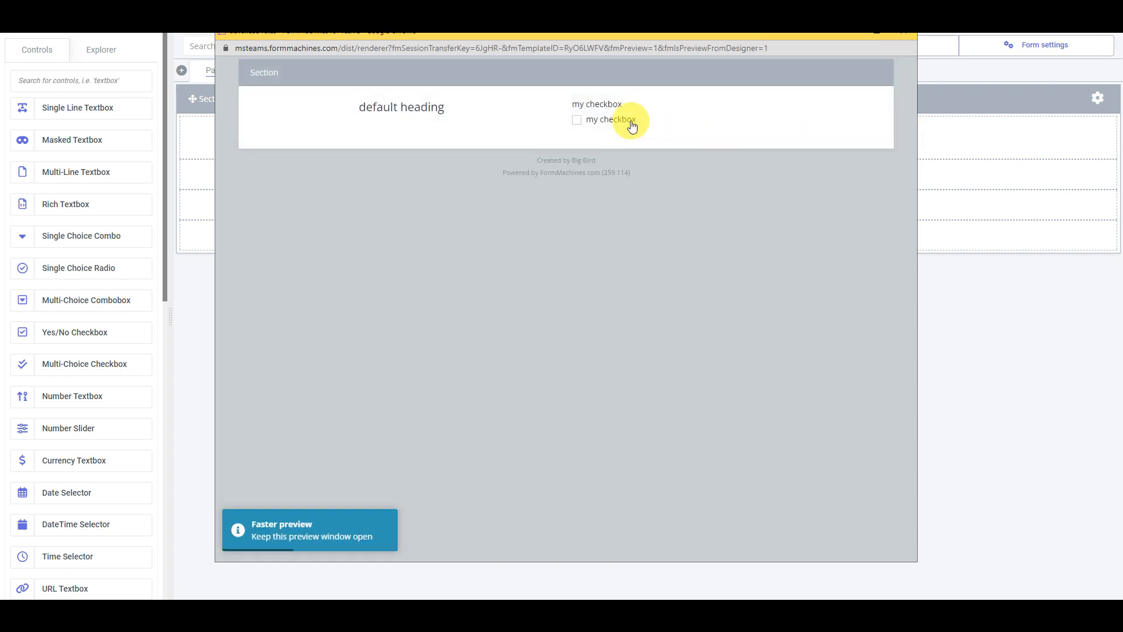
left_click(631, 125)
left_click(632, 125)
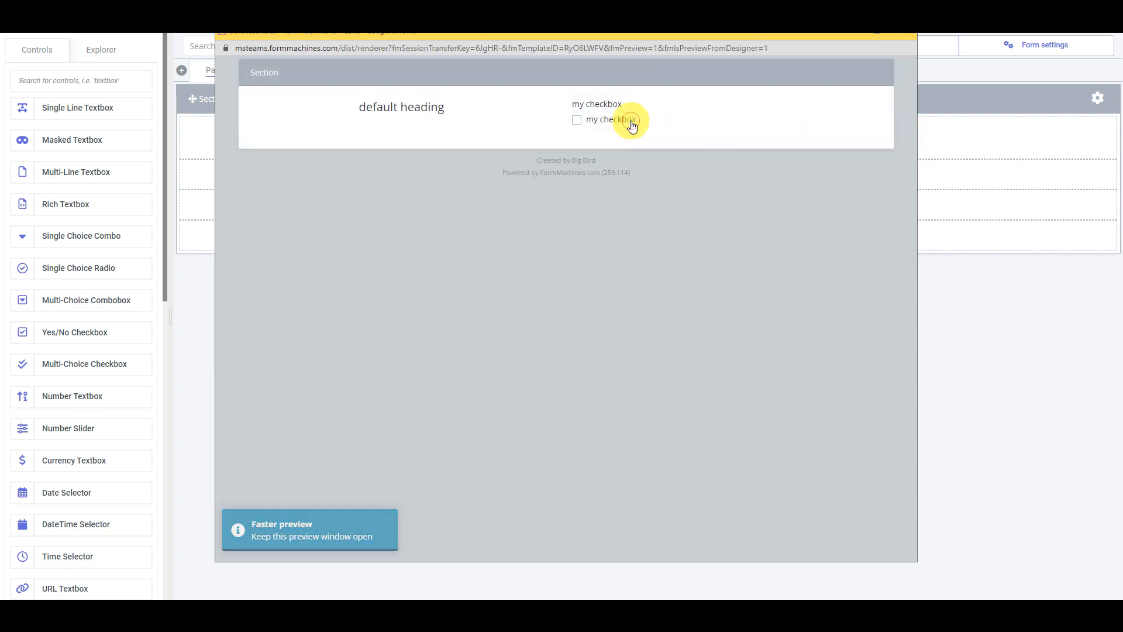
left_click(632, 124)
left_click(631, 122)
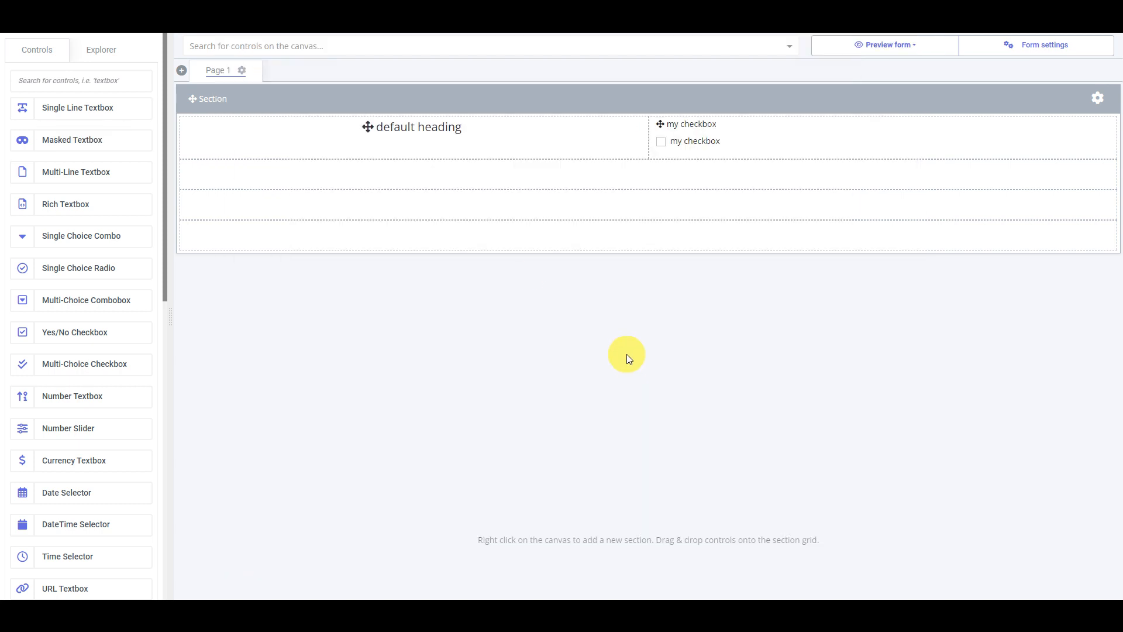
- Add an else action setting the static value "Goodbye world!" to the default heading's label rule, saving the rule and heading settings
left_click(427, 137)
double_click(431, 134)
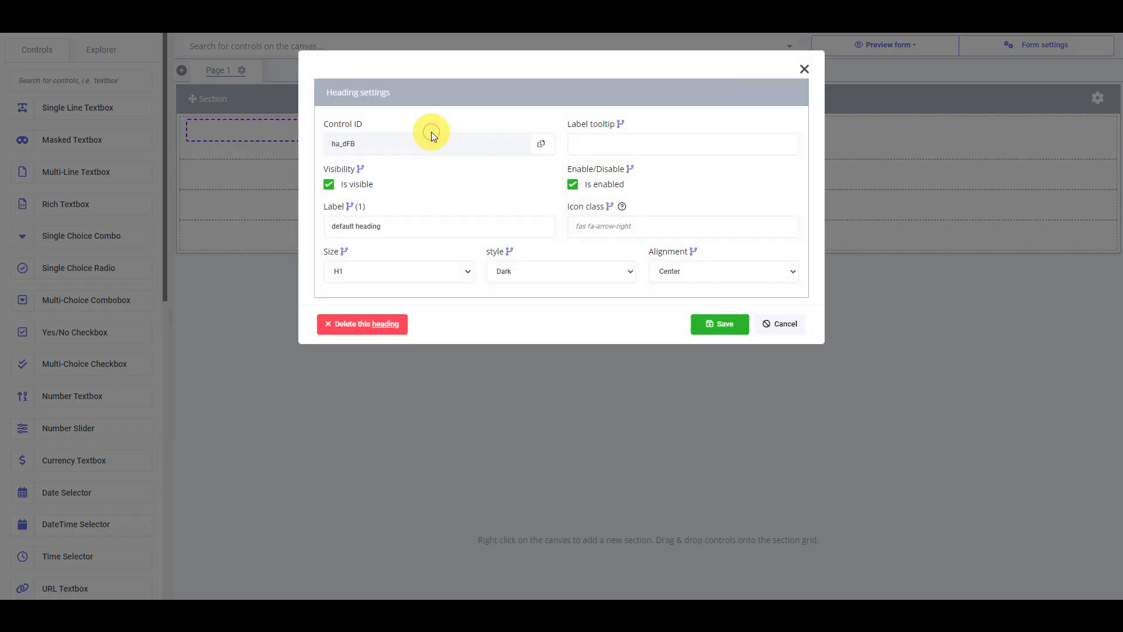
left_click(350, 207)
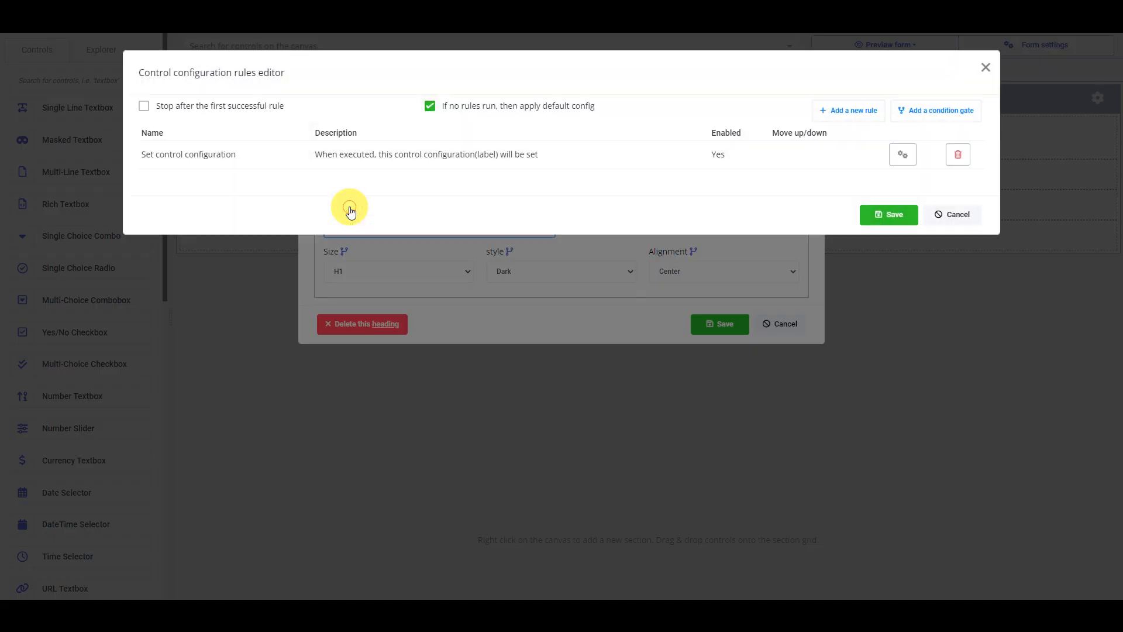
left_click(471, 165)
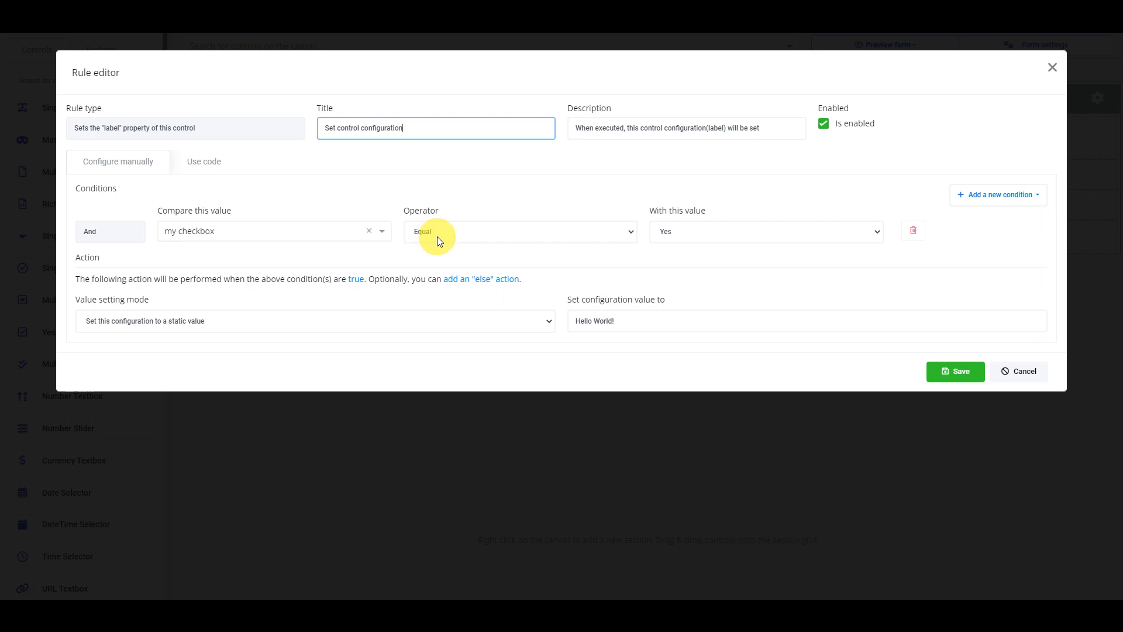
left_click(471, 282)
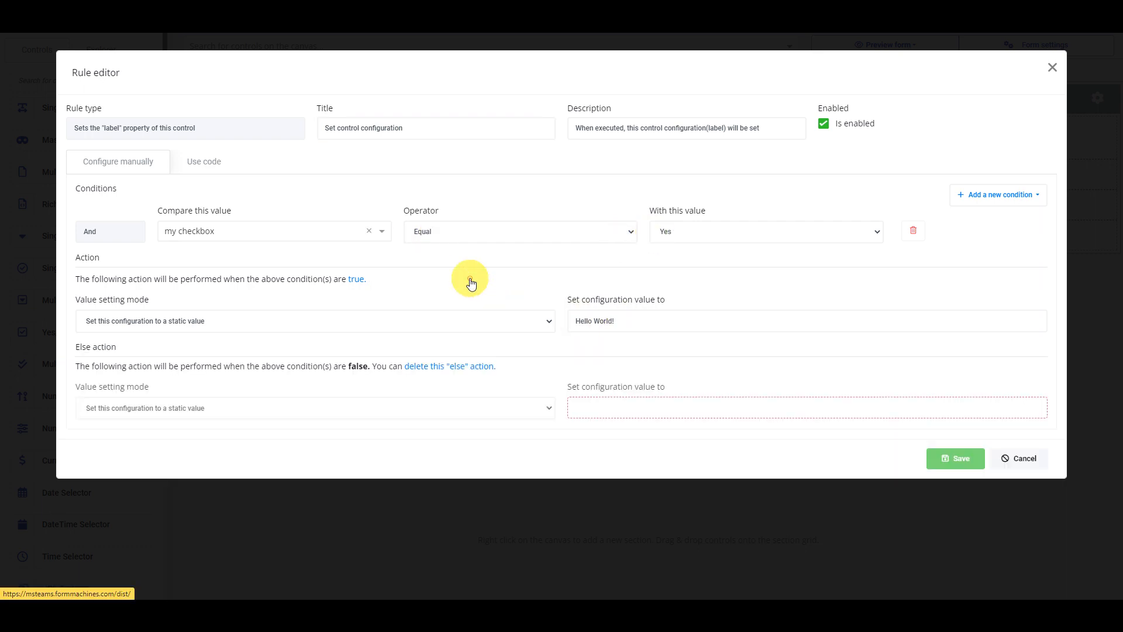
left_click(602, 411)
type("Goo")
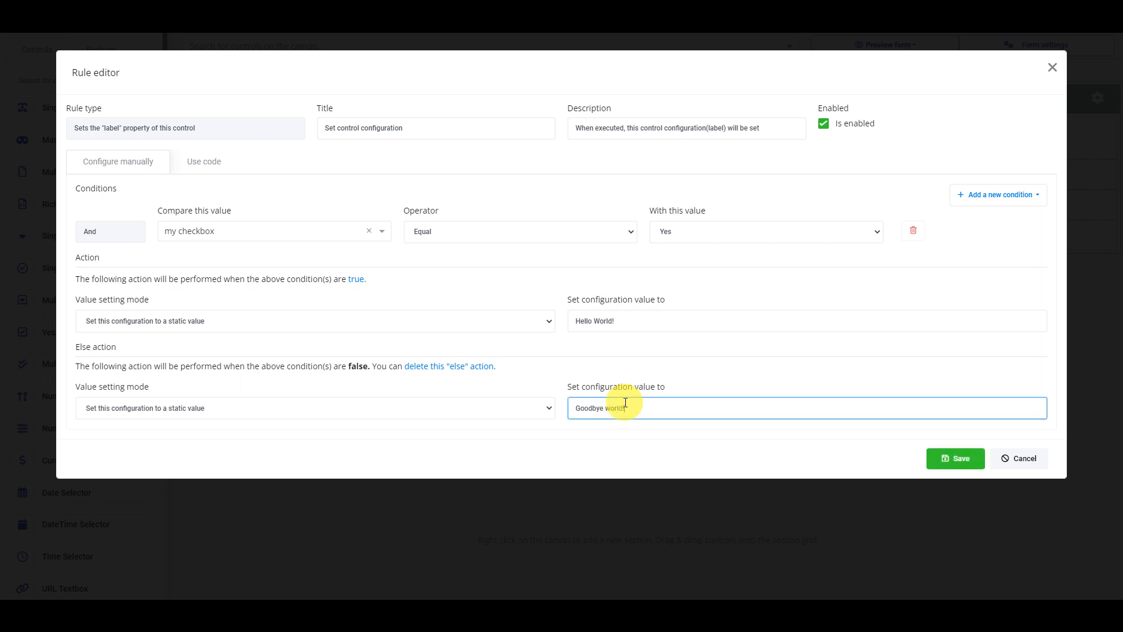
type("dbye world!")
left_click(955, 457)
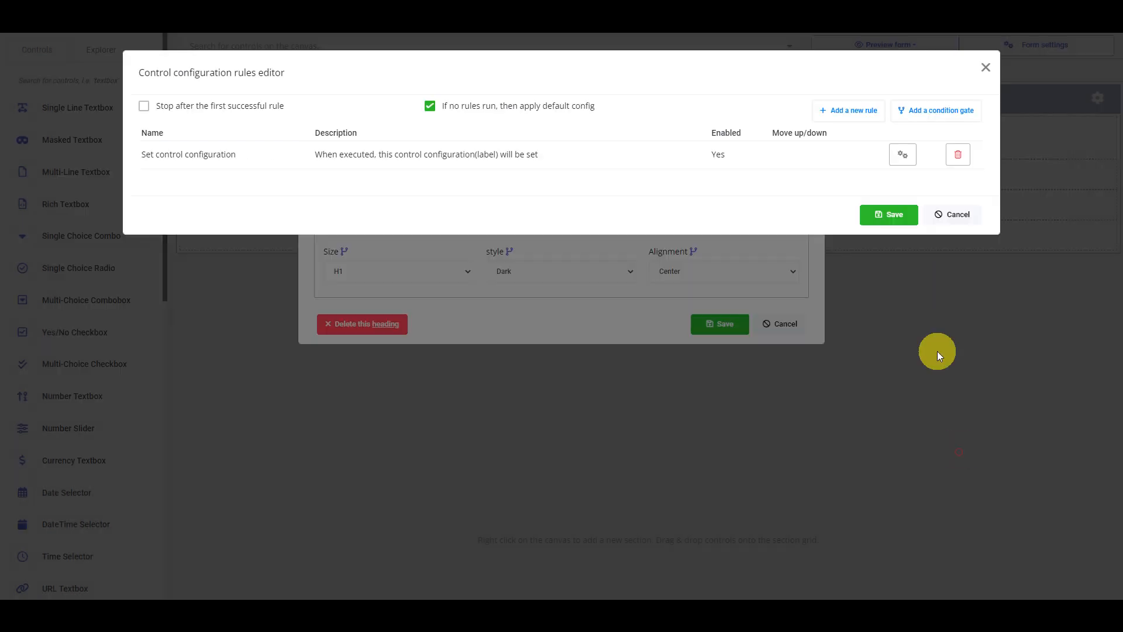
left_click(895, 215)
left_click(713, 325)
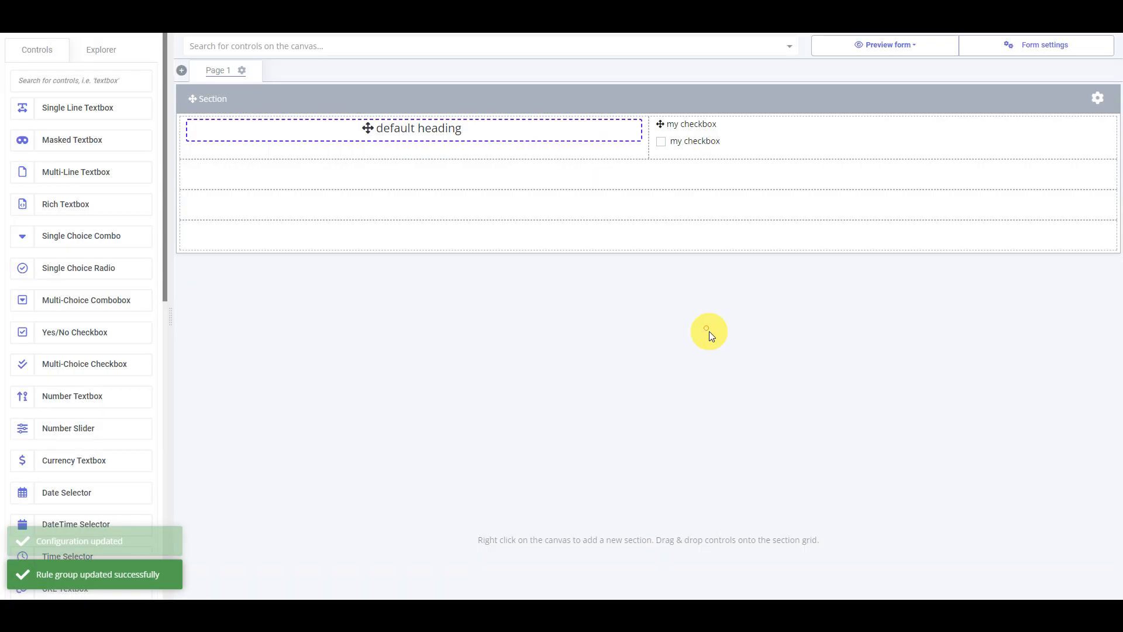
- Preview the form with the else action at large size and tick "my checkbox"
left_click(904, 50)
left_click(902, 131)
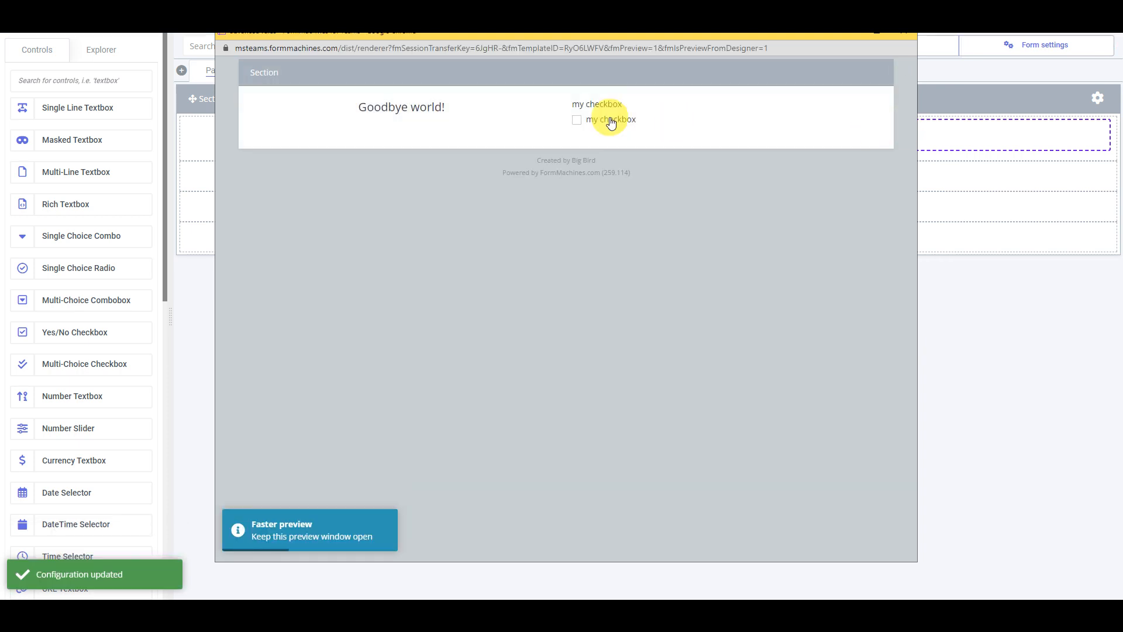
left_click(611, 122)
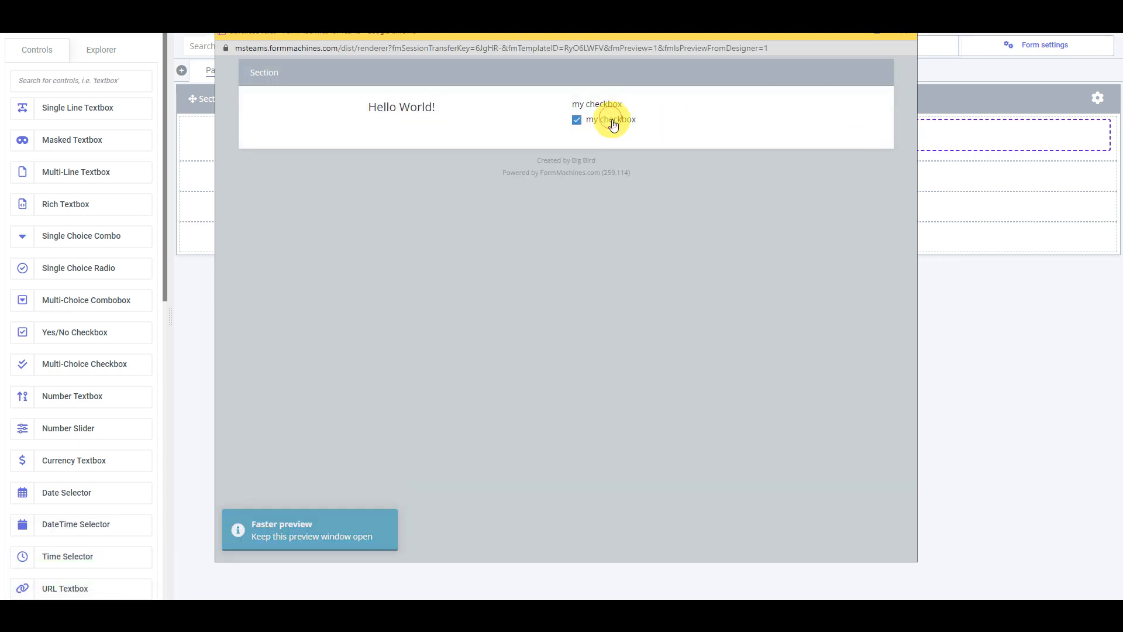
- Toggle "my checkbox" off and on in the preview to test the heading's else action
left_click(613, 124)
left_click(613, 125)
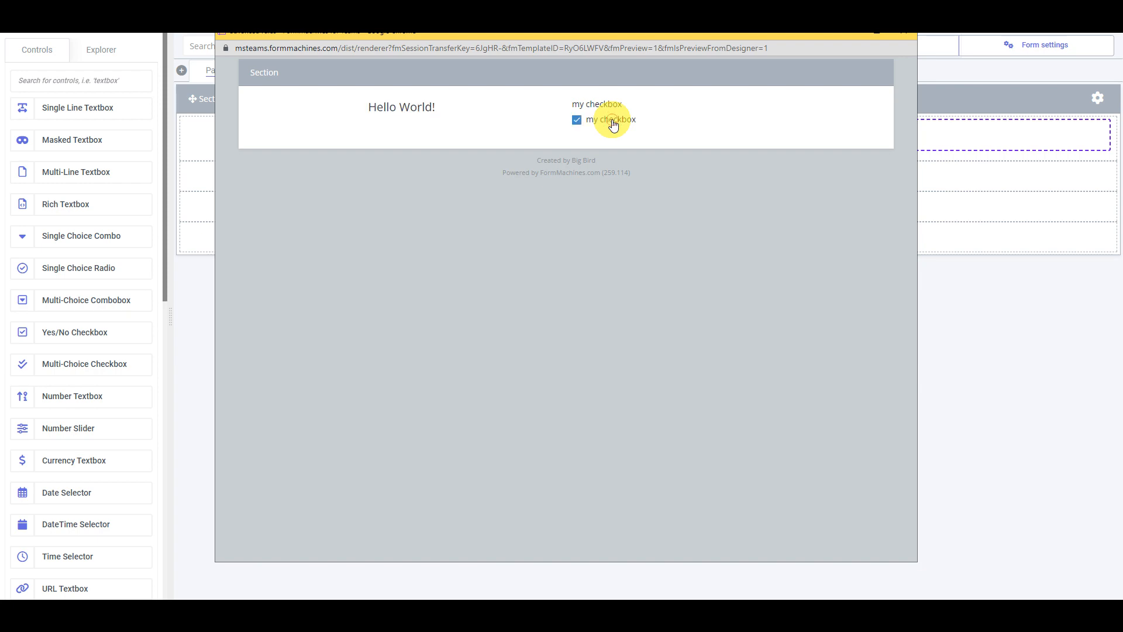
left_click(613, 125)
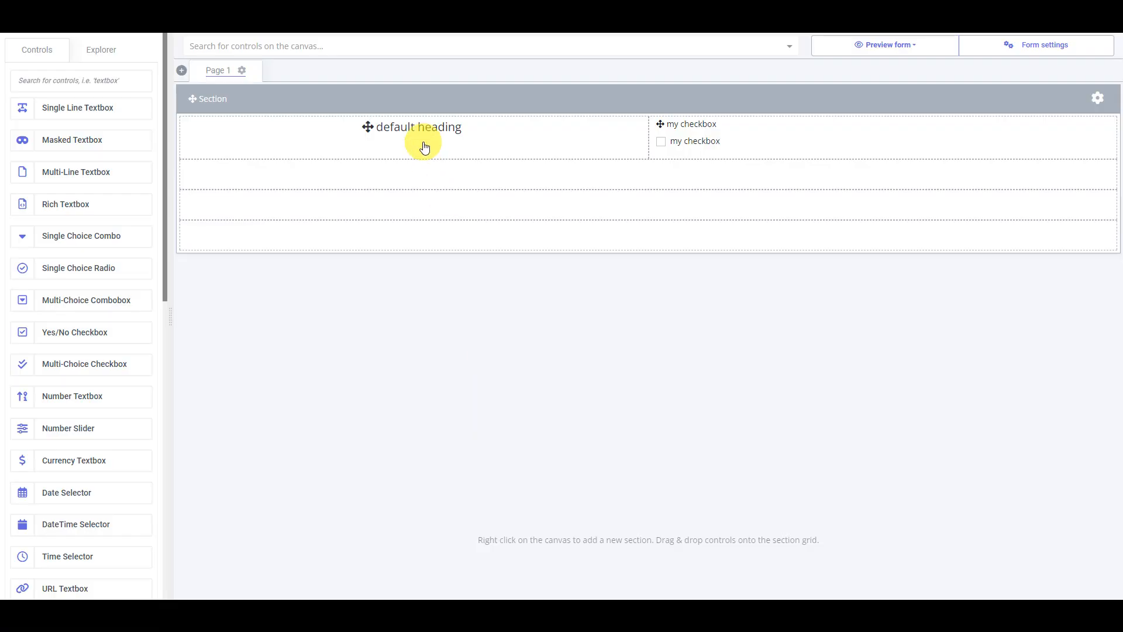
- Open the default heading's label rule for editing and switch it from manual configuration to code, accepting the confirmation
left_click(424, 135)
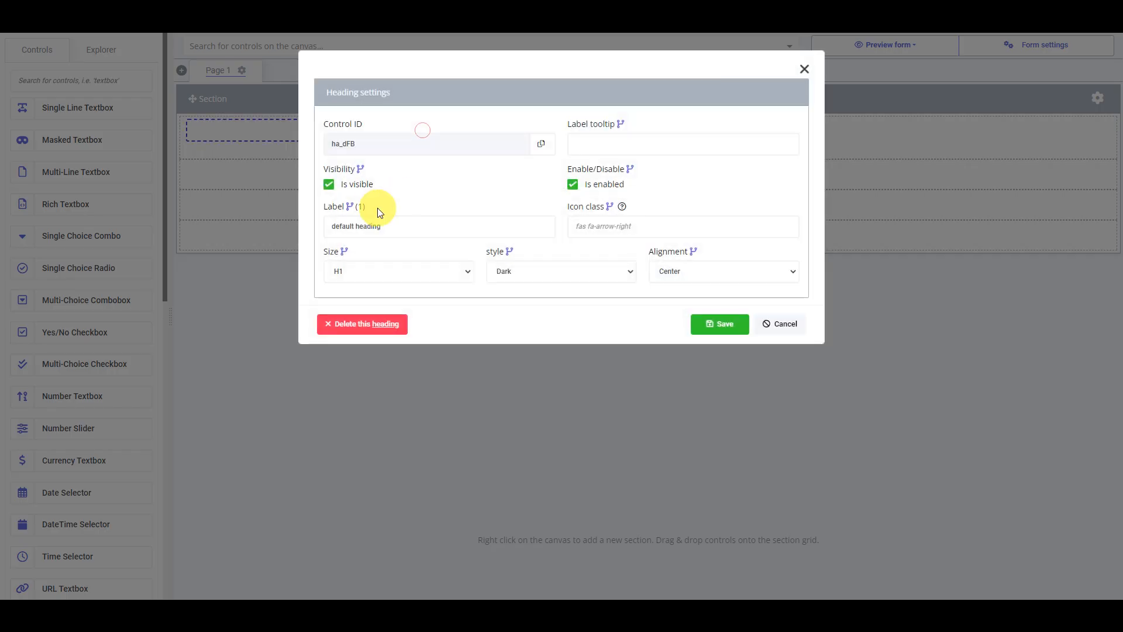
left_click(352, 208)
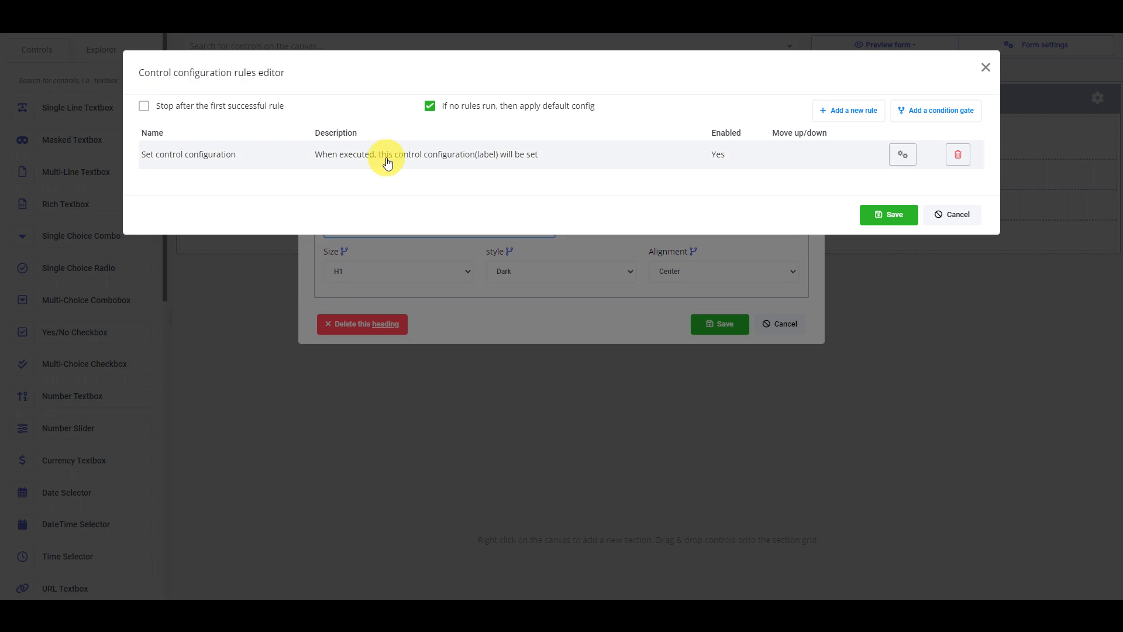
double_click(386, 156)
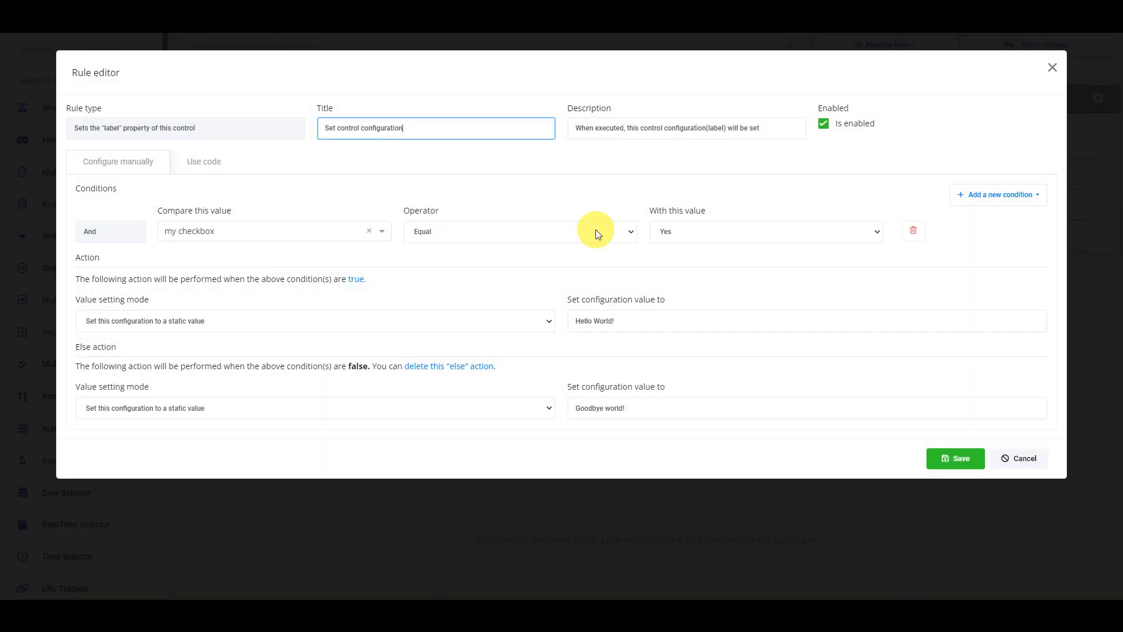
left_click(202, 160)
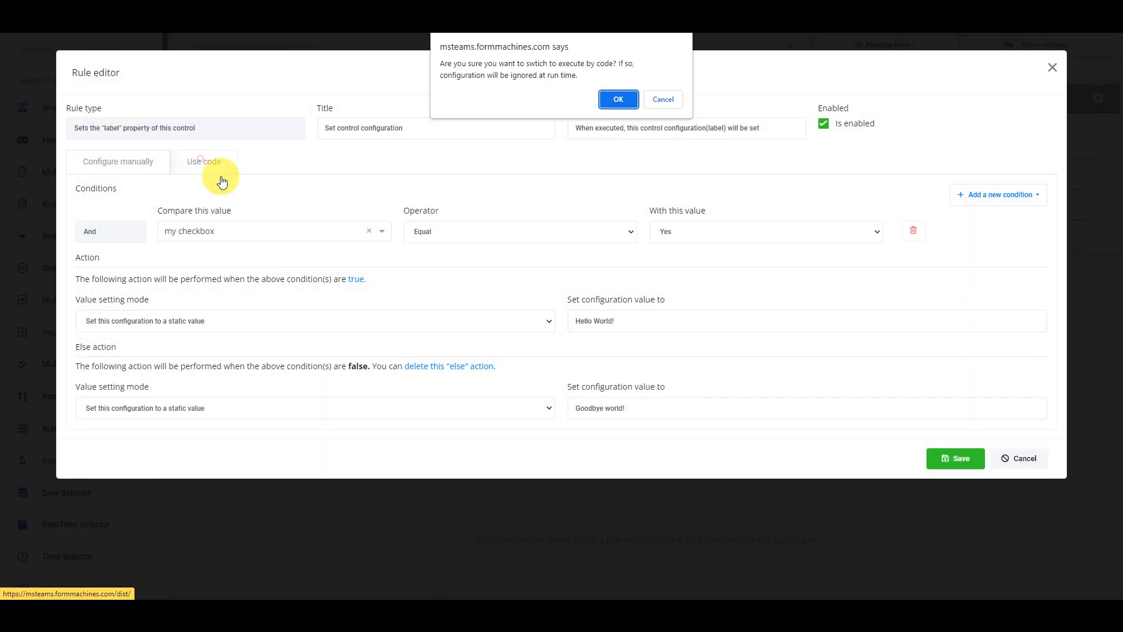
left_click(615, 96)
- Declare a variable mycheckbox in the rule code, assigned from an inserted reference to the "my checkbox" field
left_click(308, 223)
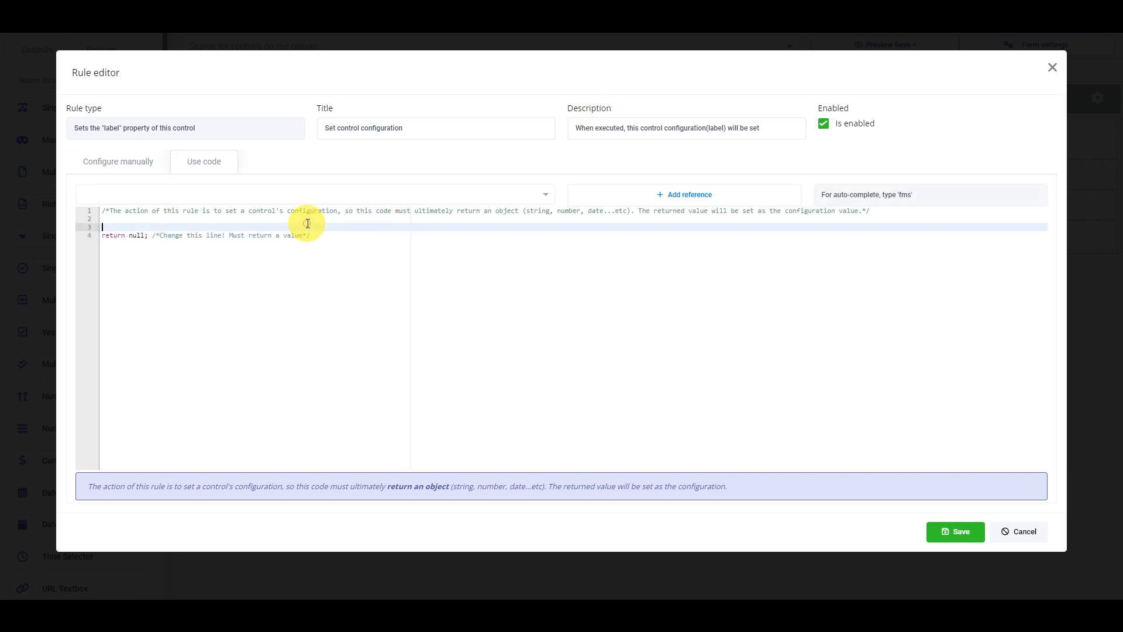
key("Return")
key("Return")
key("Up")
type("var myc")
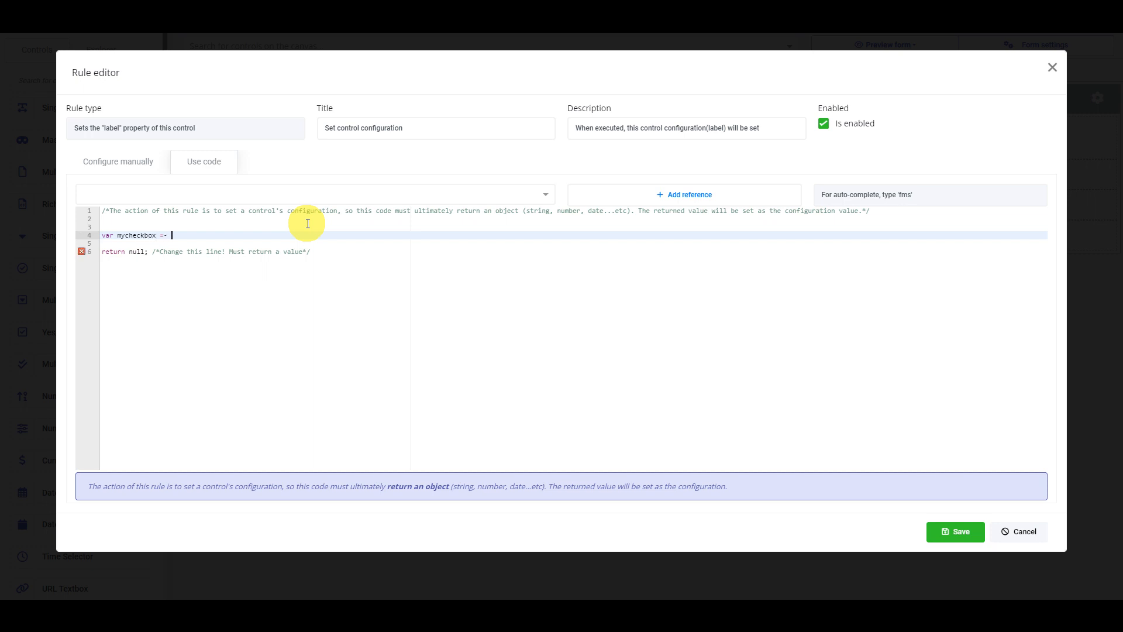
left_click(325, 193)
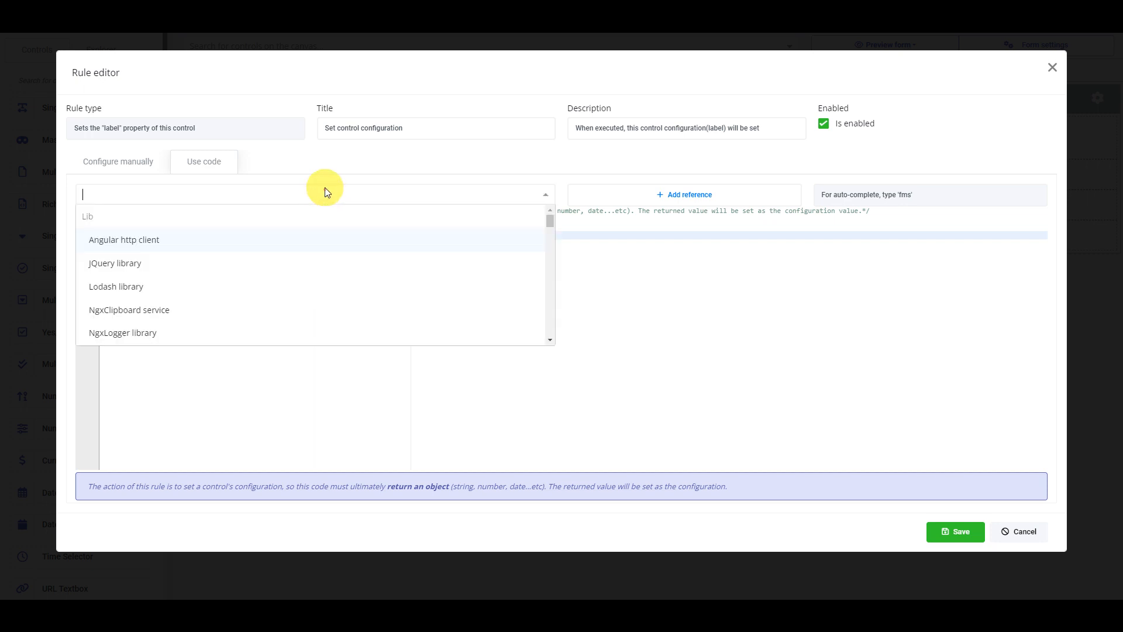
type("check")
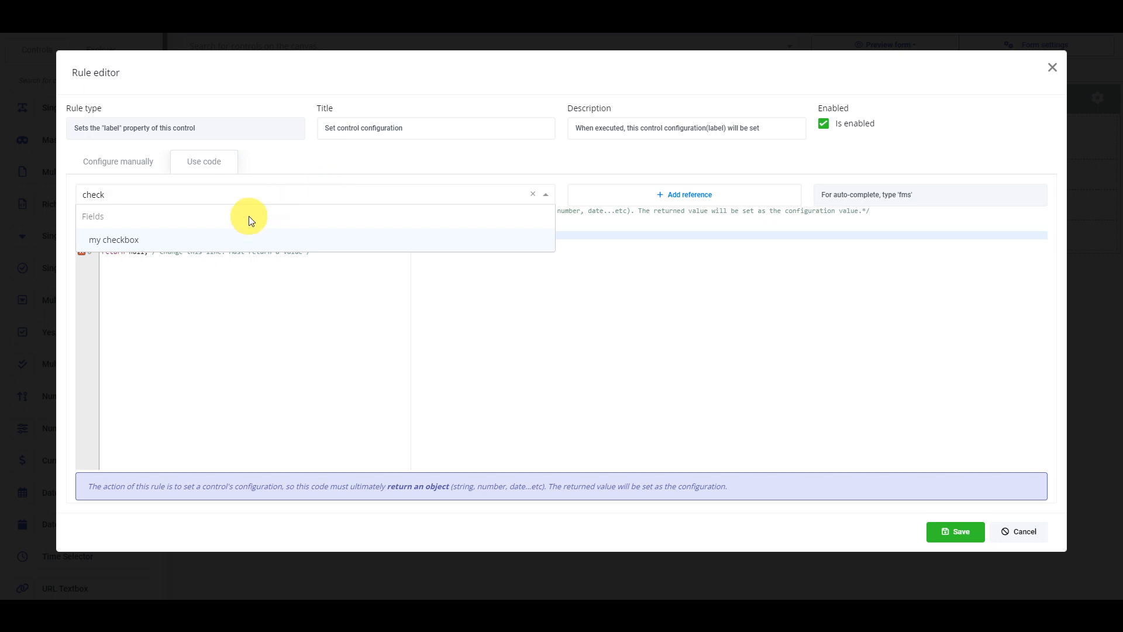
left_click(239, 238)
left_click(700, 197)
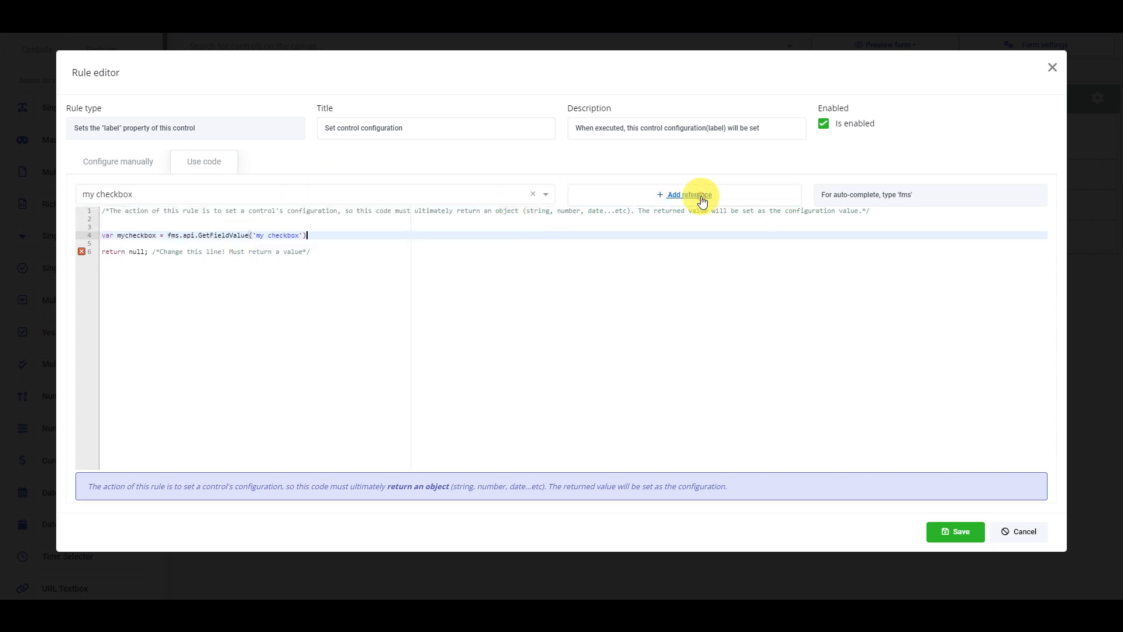
key("Return")
key("Return")
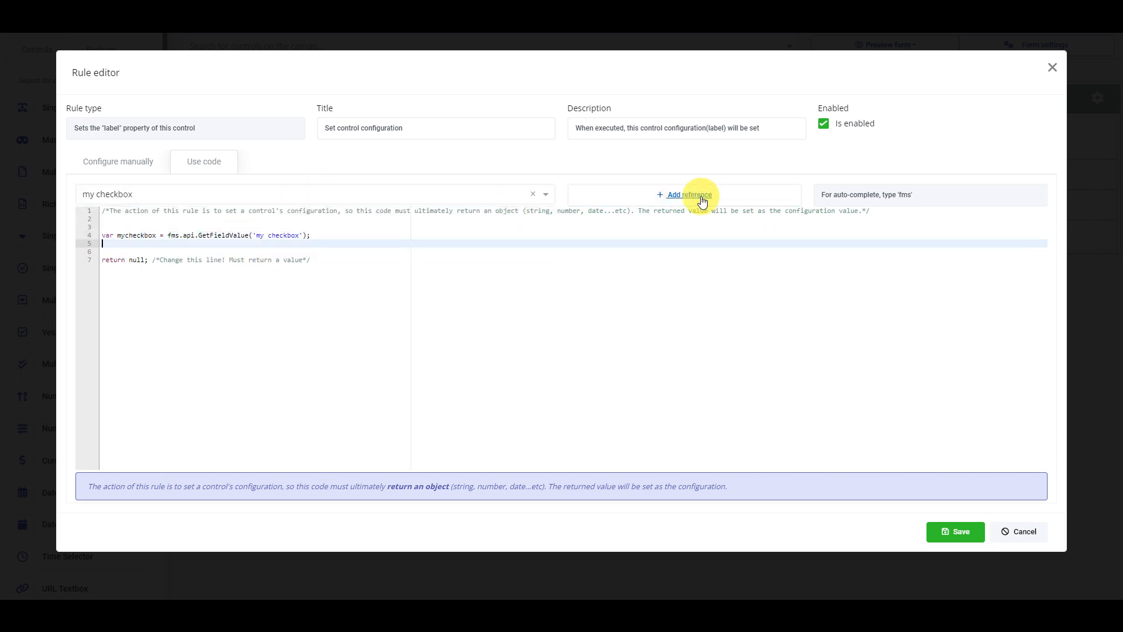
- Add an if(mycheckbox) condition to the code that returns 'Hello World!'
type("if(")
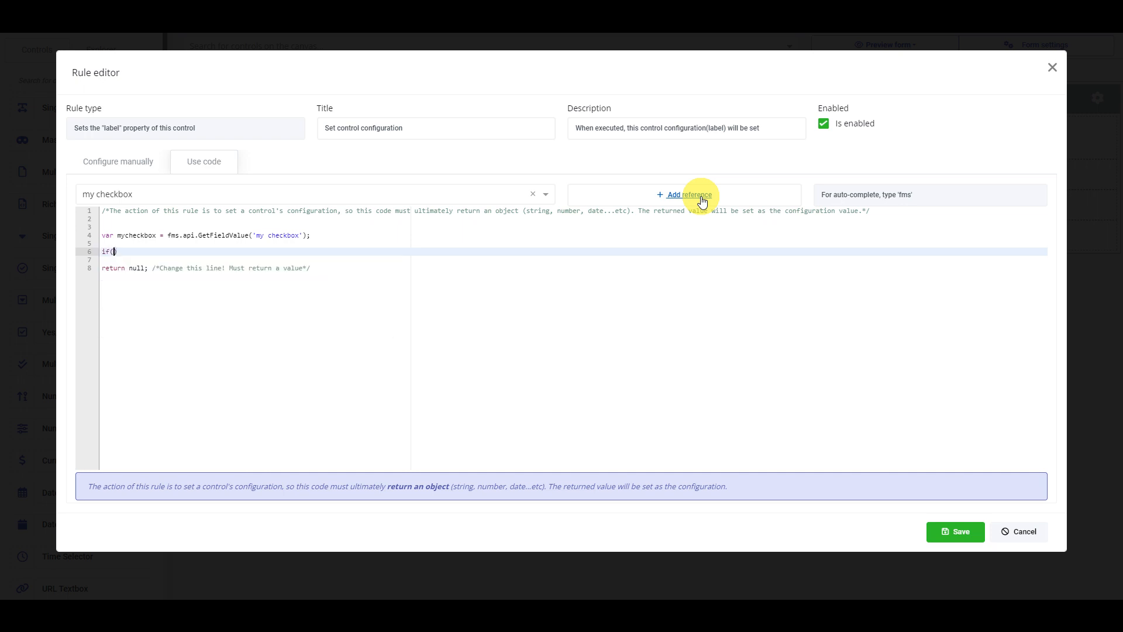
type("f(mycheckbox")
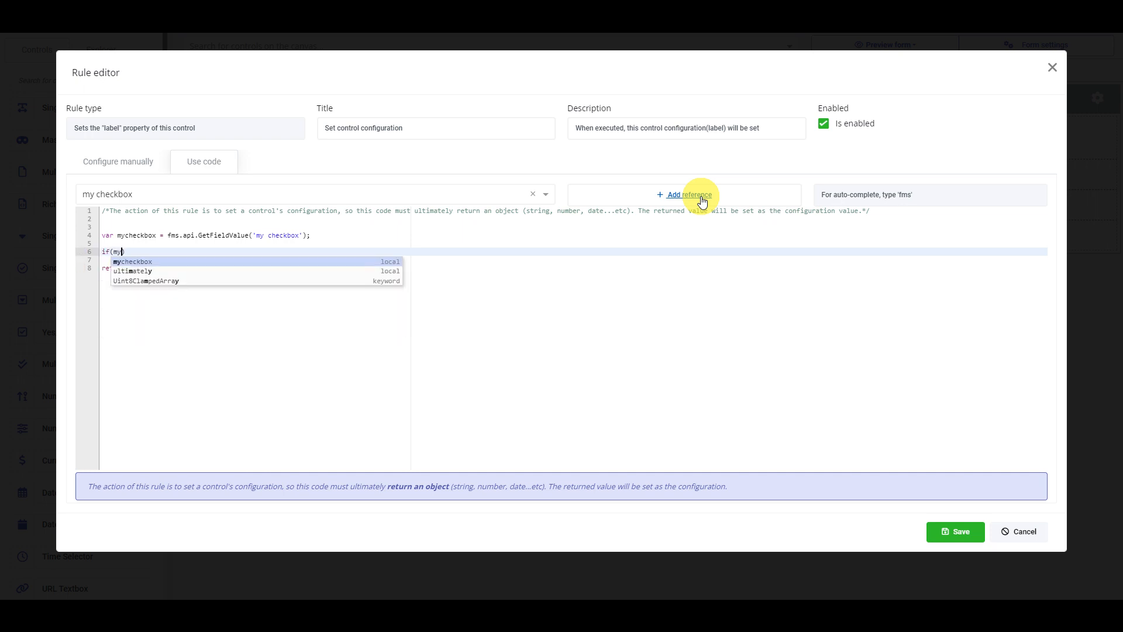
key("Return")
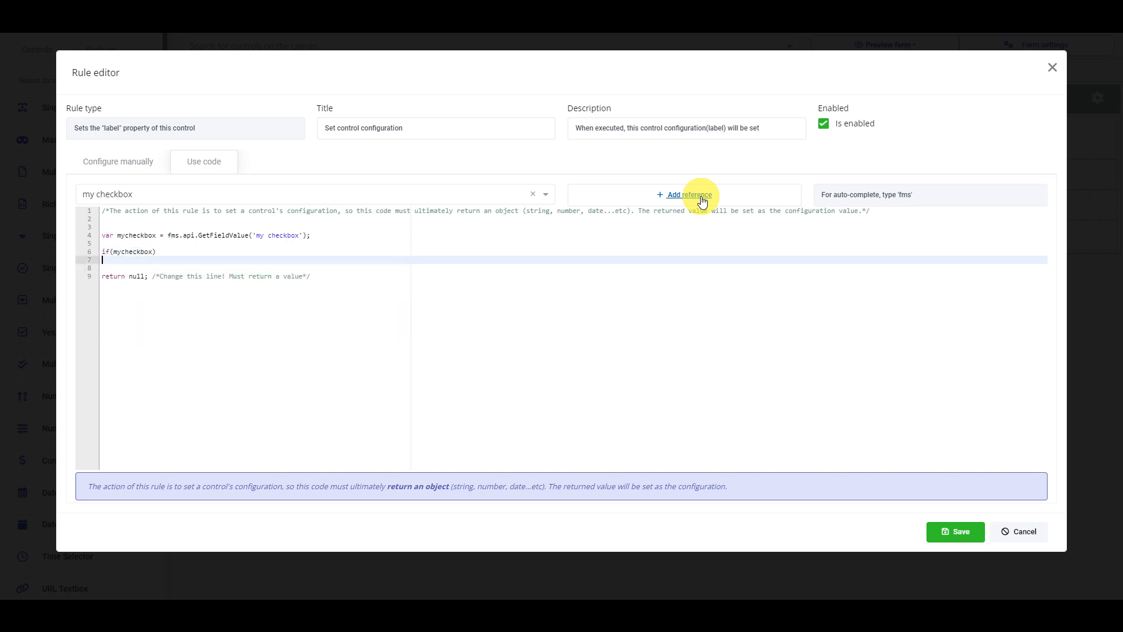
type("reutnr ")
type("turn '")
type("Hello World")
type("!';")
key("End")
key("Return")
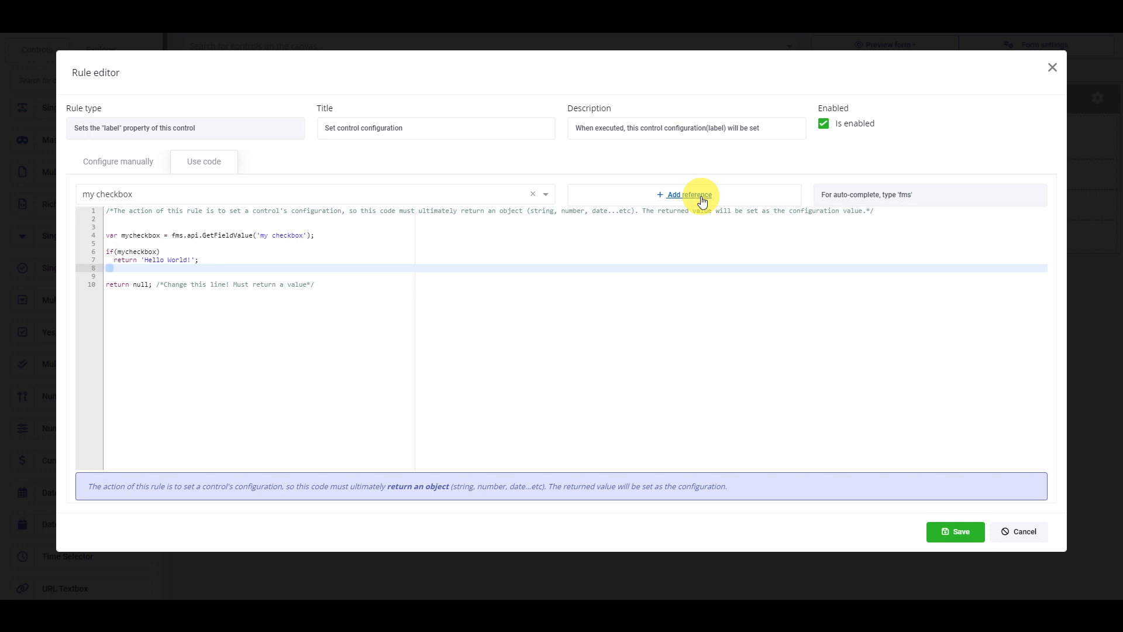
- Add an else branch to the code that returns 'Goodbye World!'
type("else")
key("Return")
type("return ")
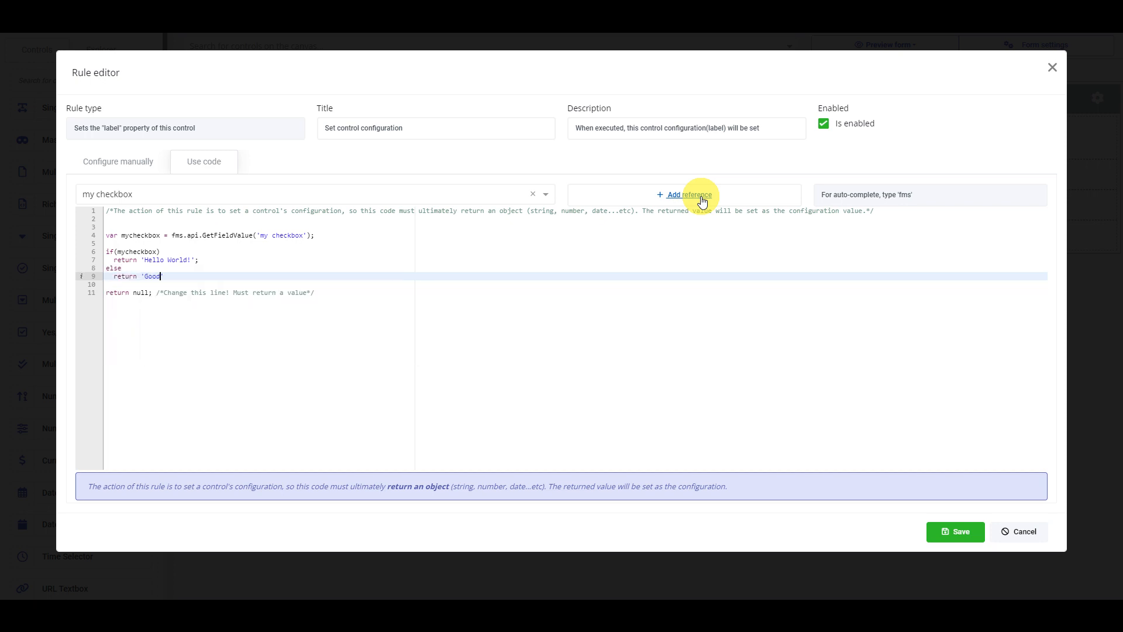
type("'Goodbye World!'")
- Delete the default "return null" line and the surplus blank lines, ending the else return with a semicolon
key("Down")
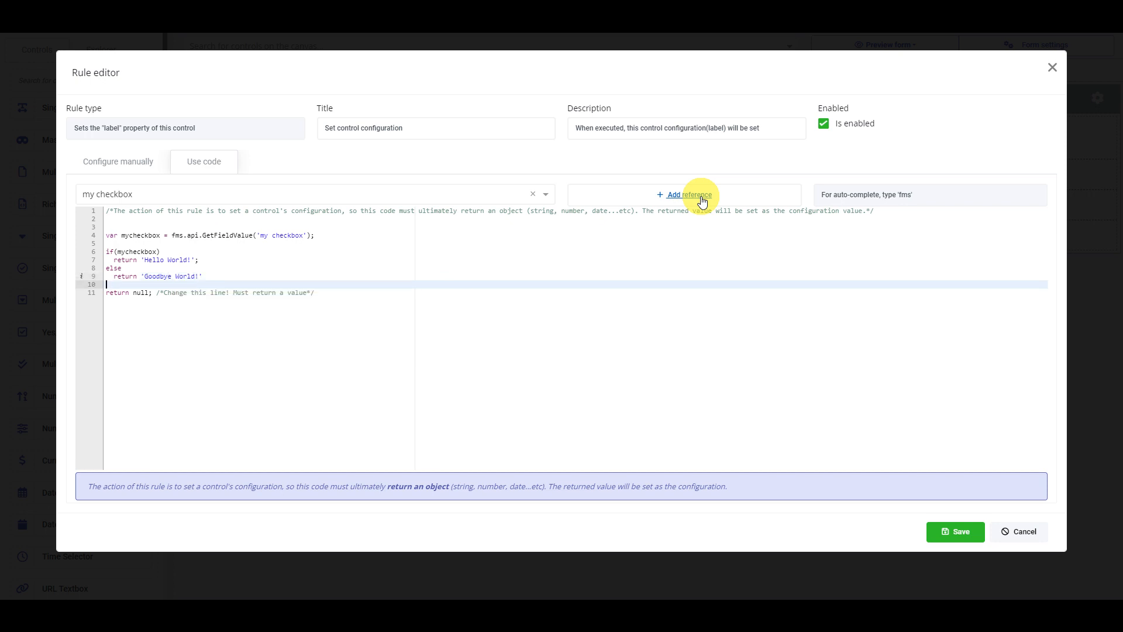
key("Down")
key("End")
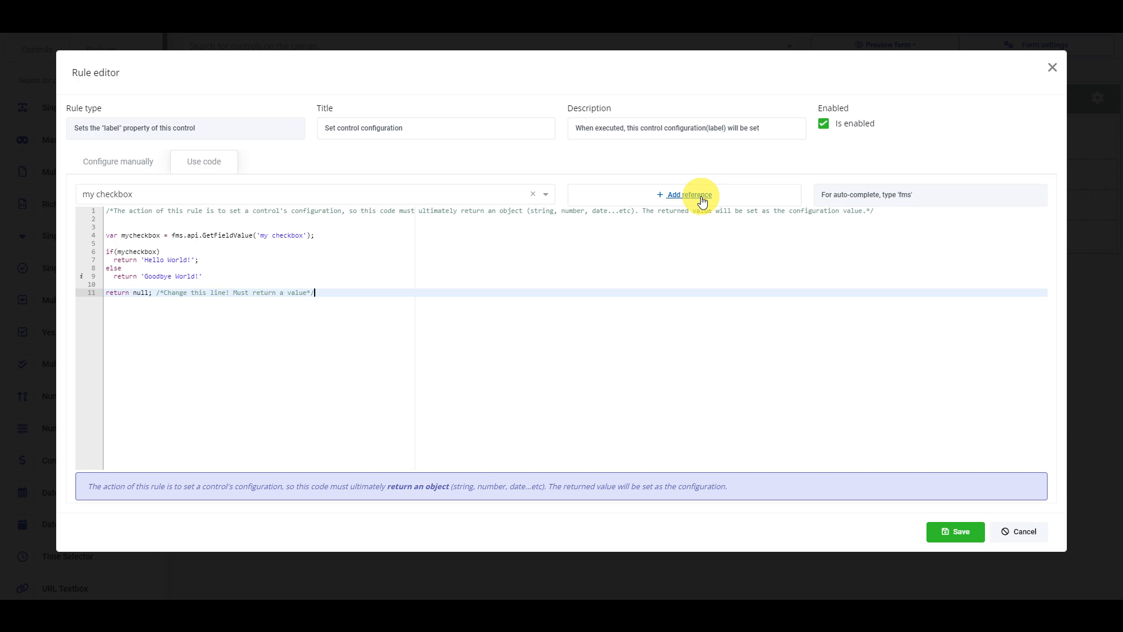
key("shift+Home")
key("BackSpace")
key("BackSpace")
key("BackSpace")
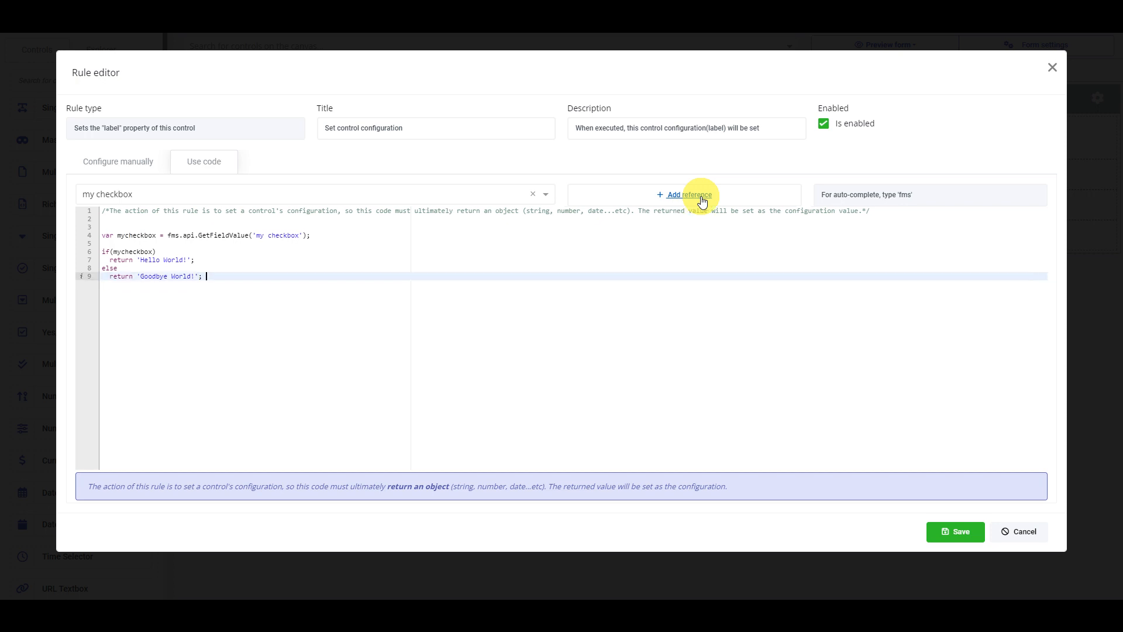
left_click(411, 216)
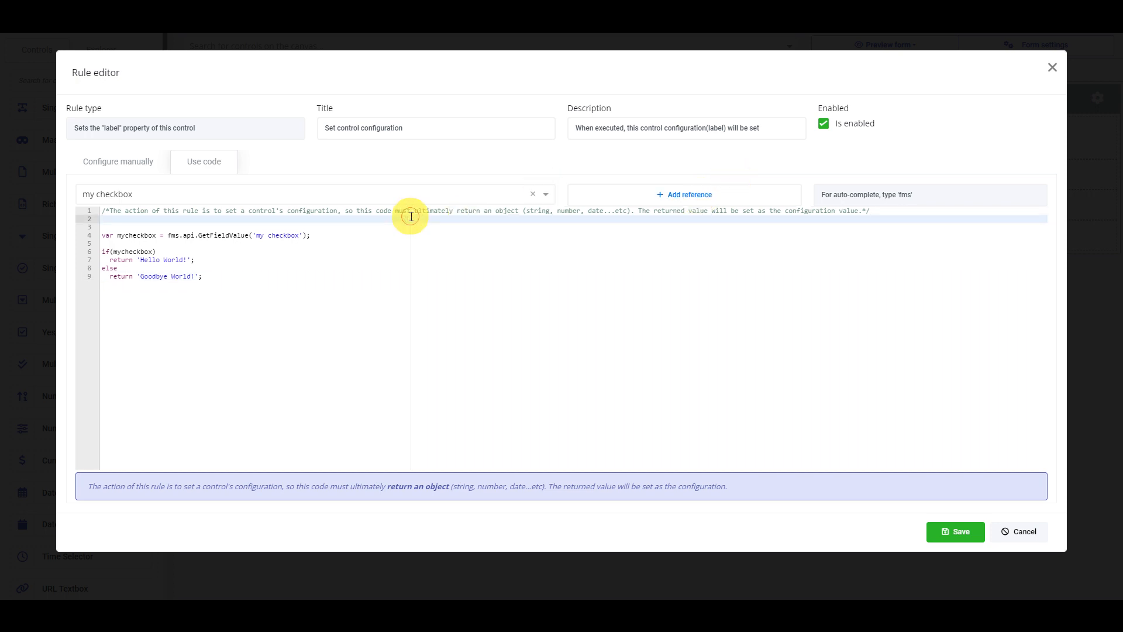
key("Delete")
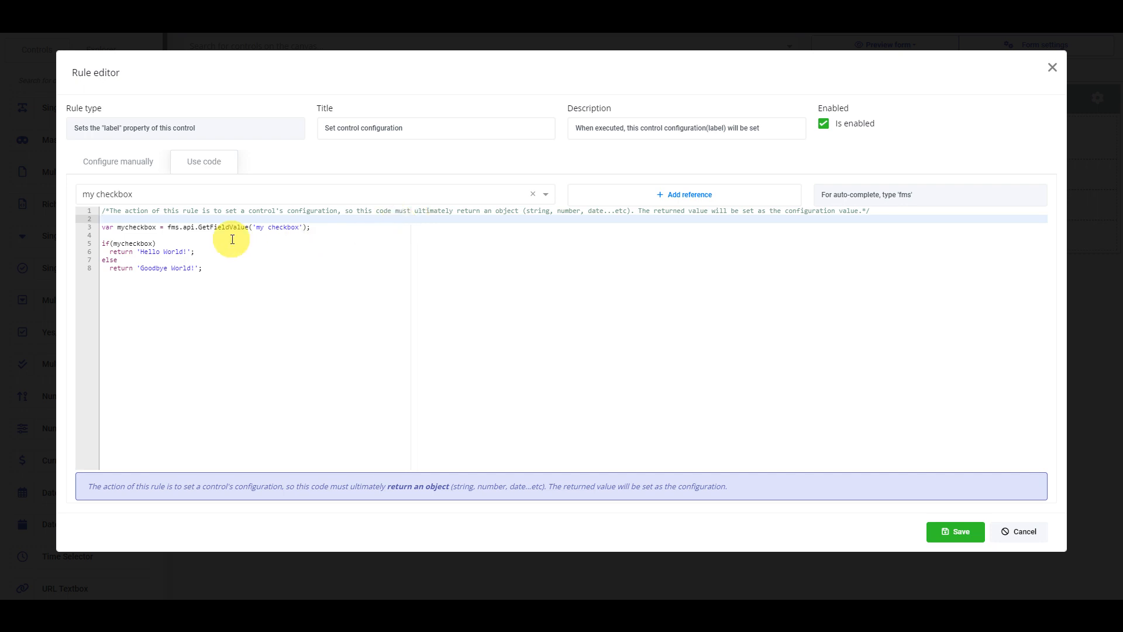
- Save the code-based rule, its rule group and the heading settings
left_click(949, 529)
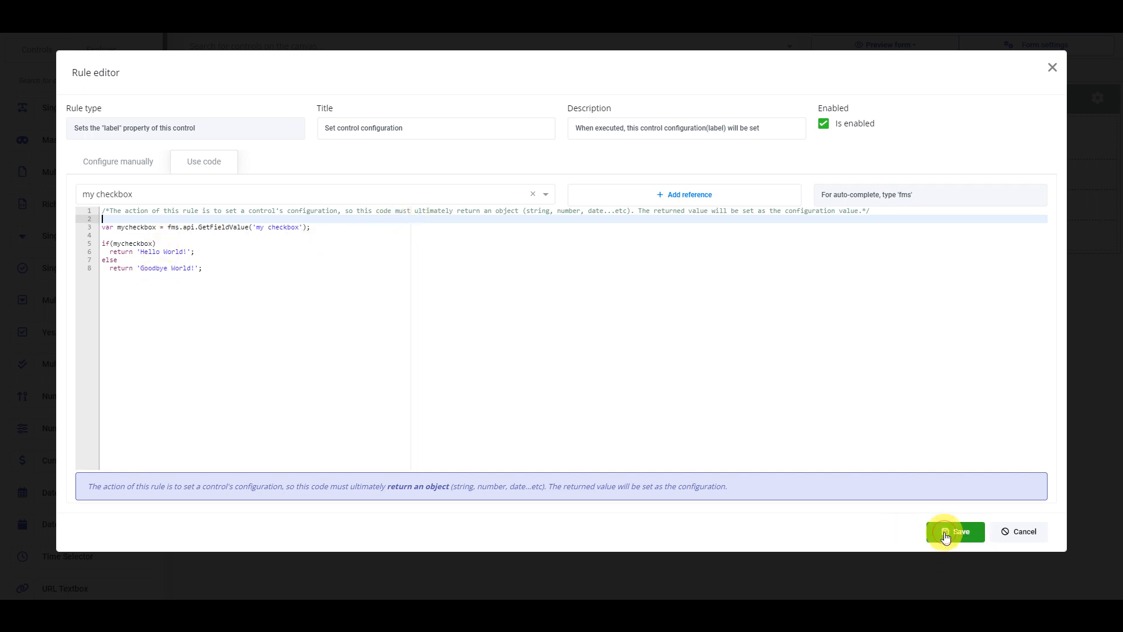
left_click(883, 216)
left_click(722, 324)
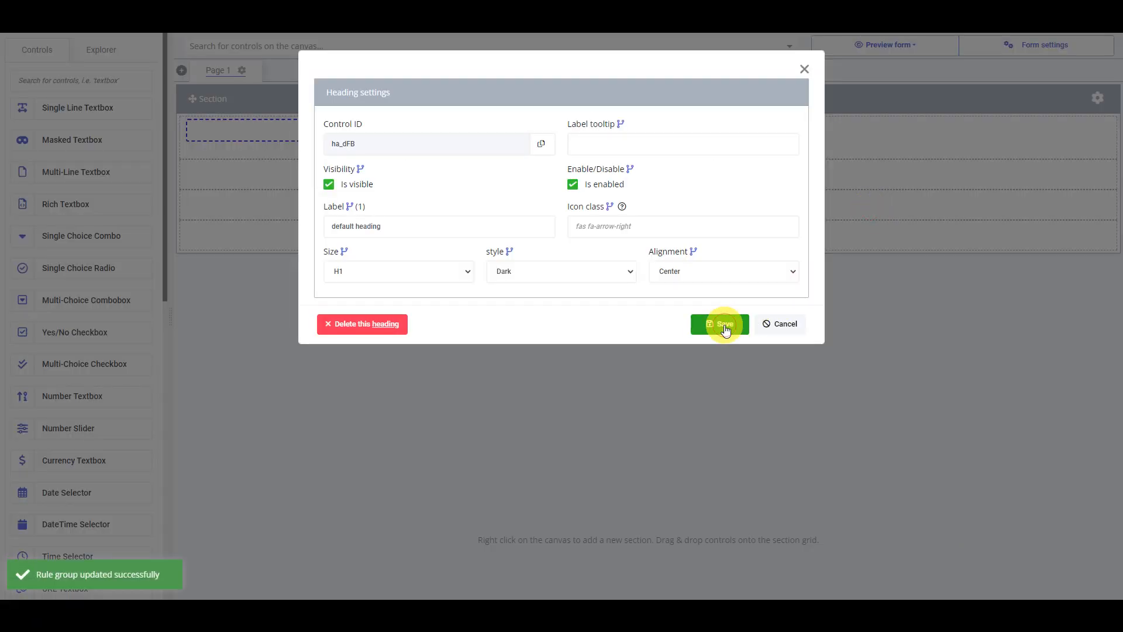
- Preview the form with the code-based label rule and toggle "my checkbox" repeatedly
left_click(884, 45)
left_click(889, 145)
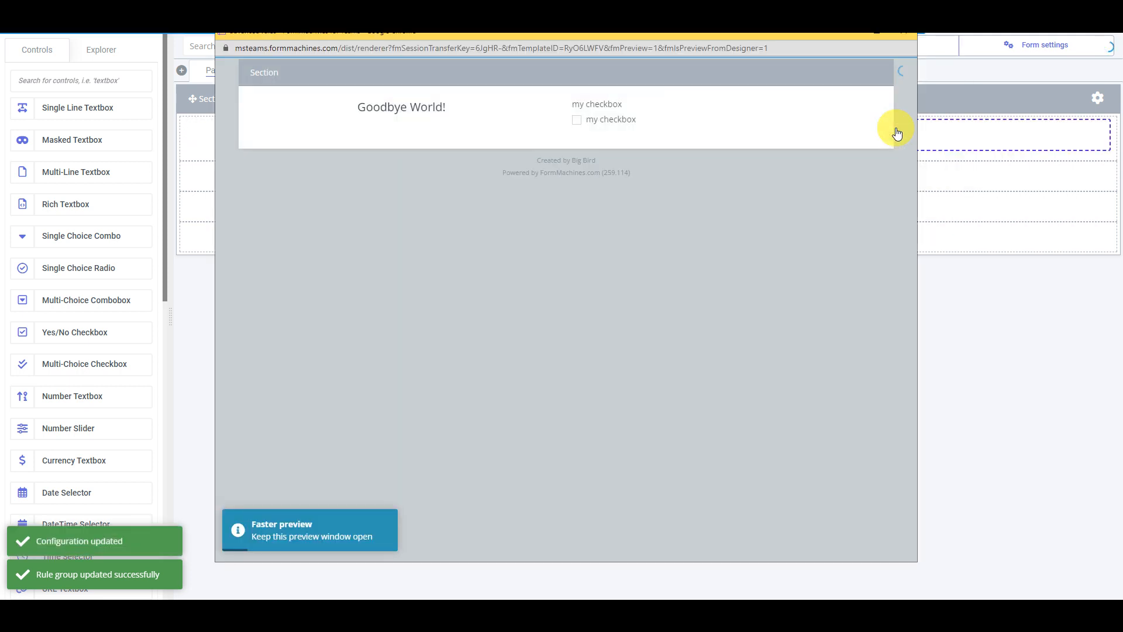
left_click(604, 123)
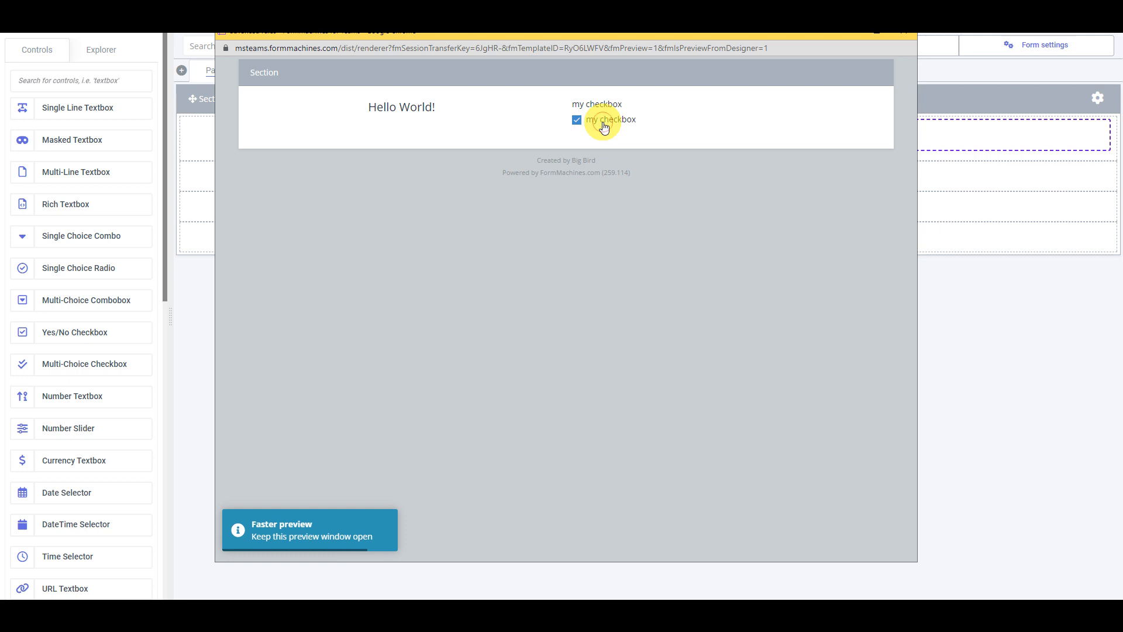
left_click(603, 124)
left_click(603, 124)
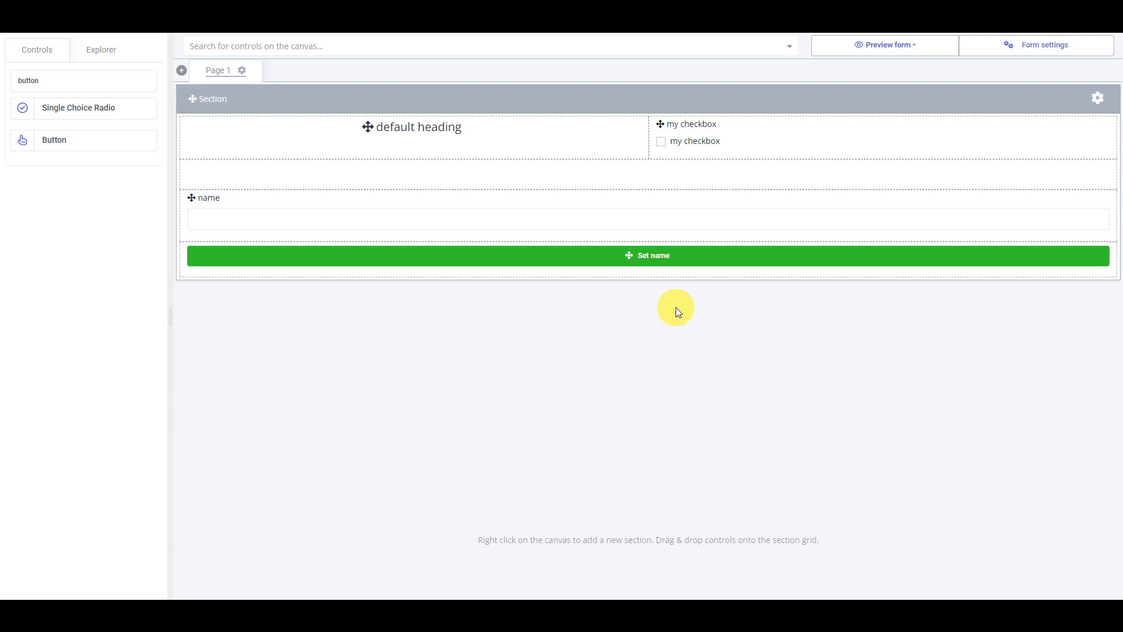
- Add a "Set a field's value" action to the "Set name" button, choosing the name field as its target
double_click(696, 256)
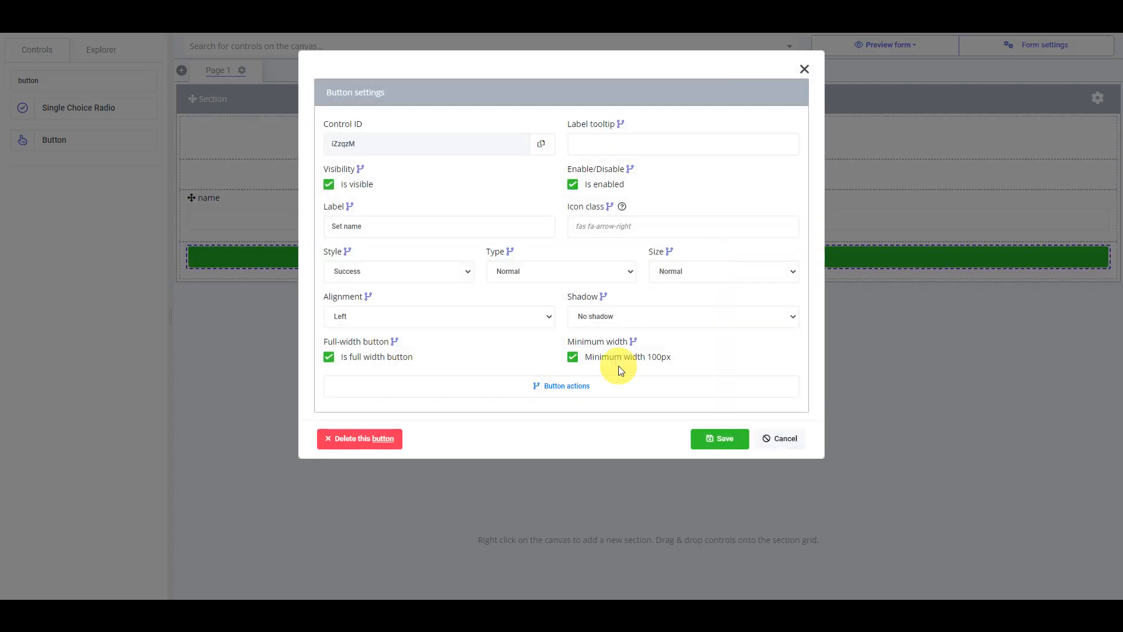
left_click(579, 388)
left_click(566, 96)
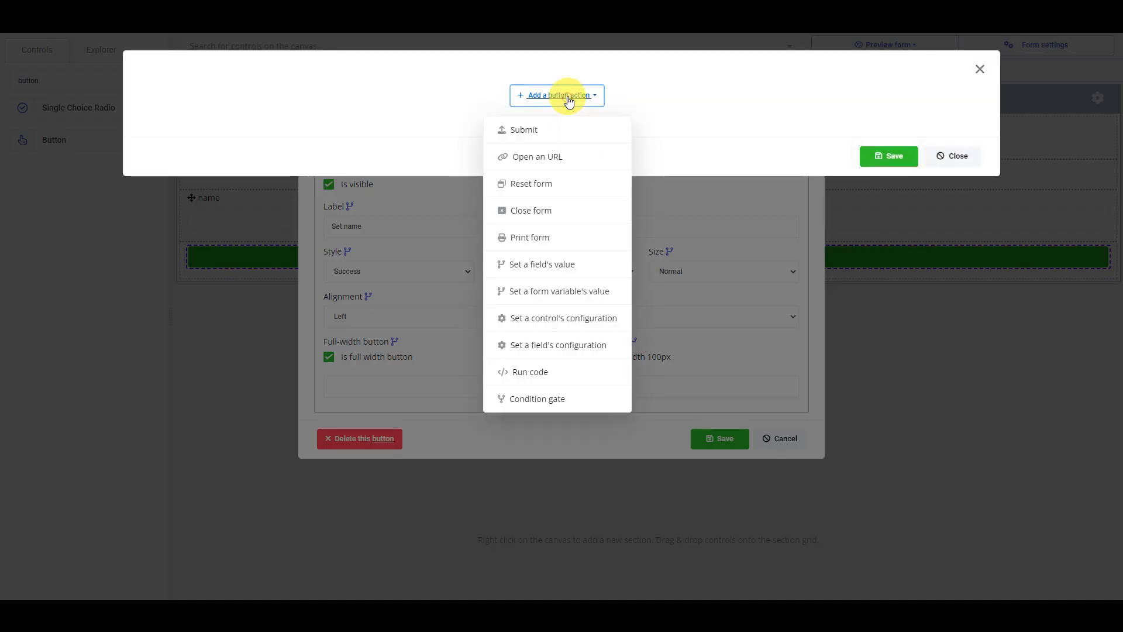
left_click(562, 267)
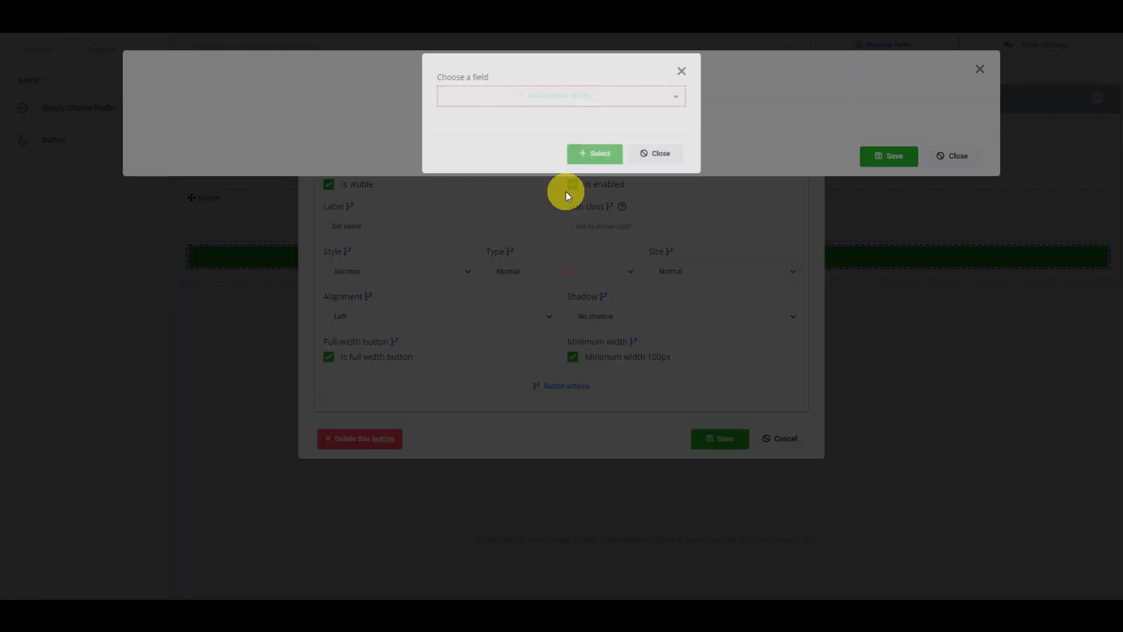
left_click(542, 99)
left_click(468, 138)
left_click(579, 155)
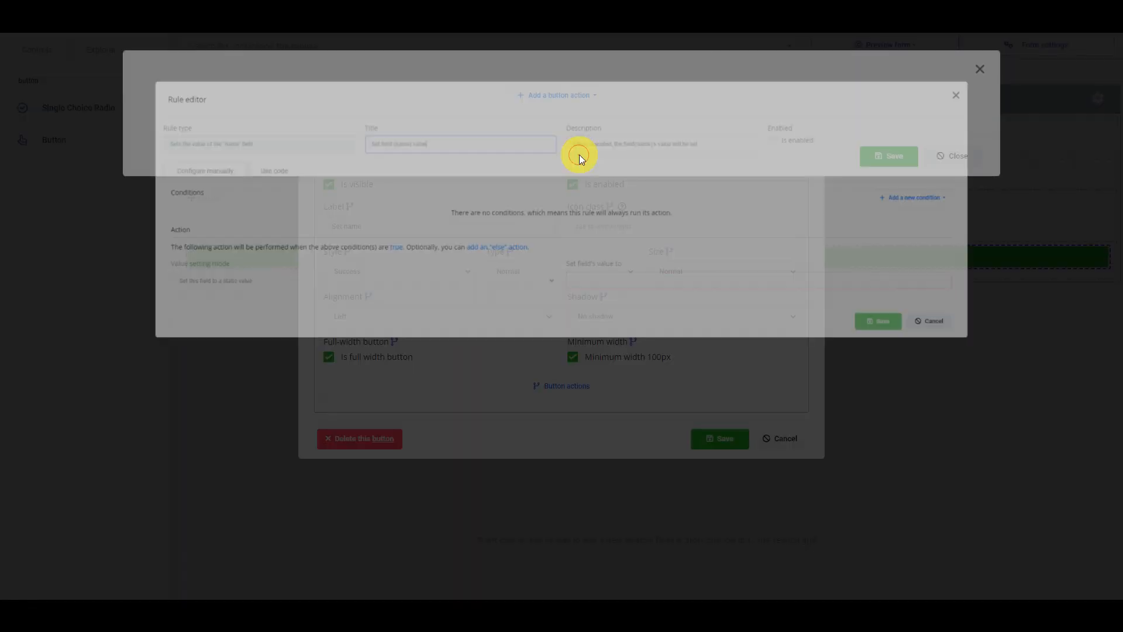
- Append "to" and a quoted sample first name to the rule title, enter that name as the field's static value, and save the rule
left_click_drag(422, 134, 216, 129)
left_click(471, 126)
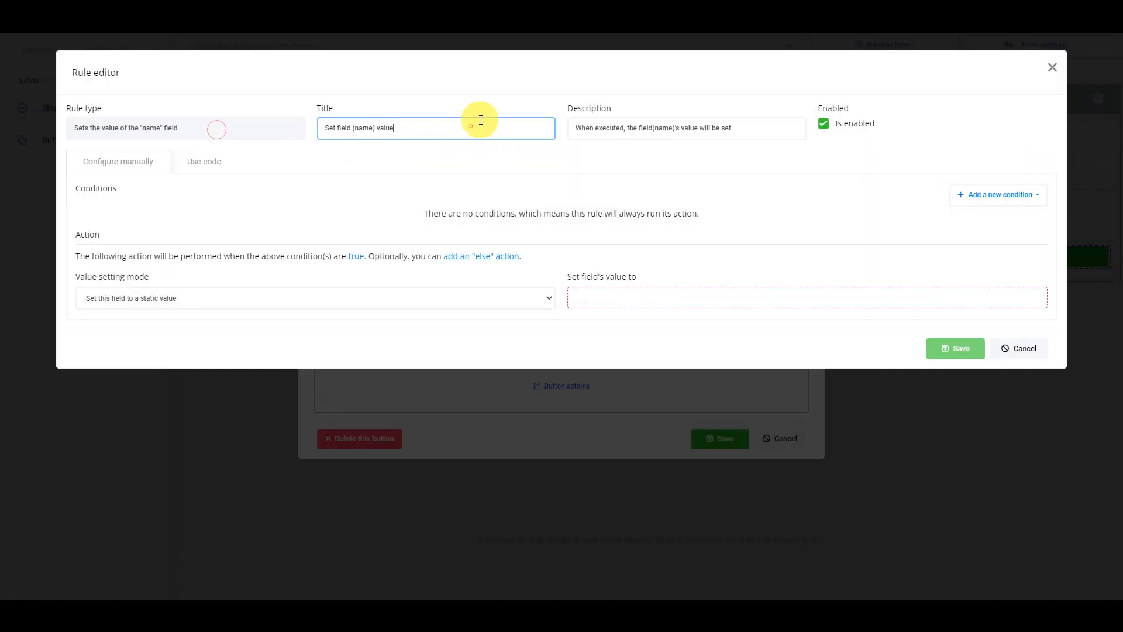
type("to \"bob\"")
left_click(740, 298)
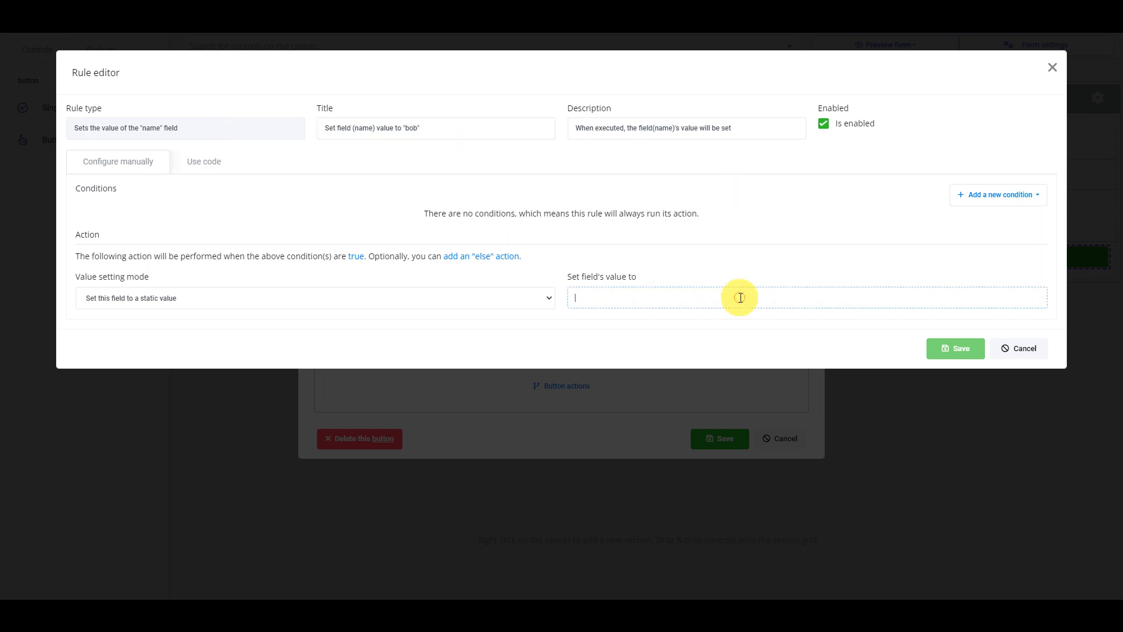
type("Bob")
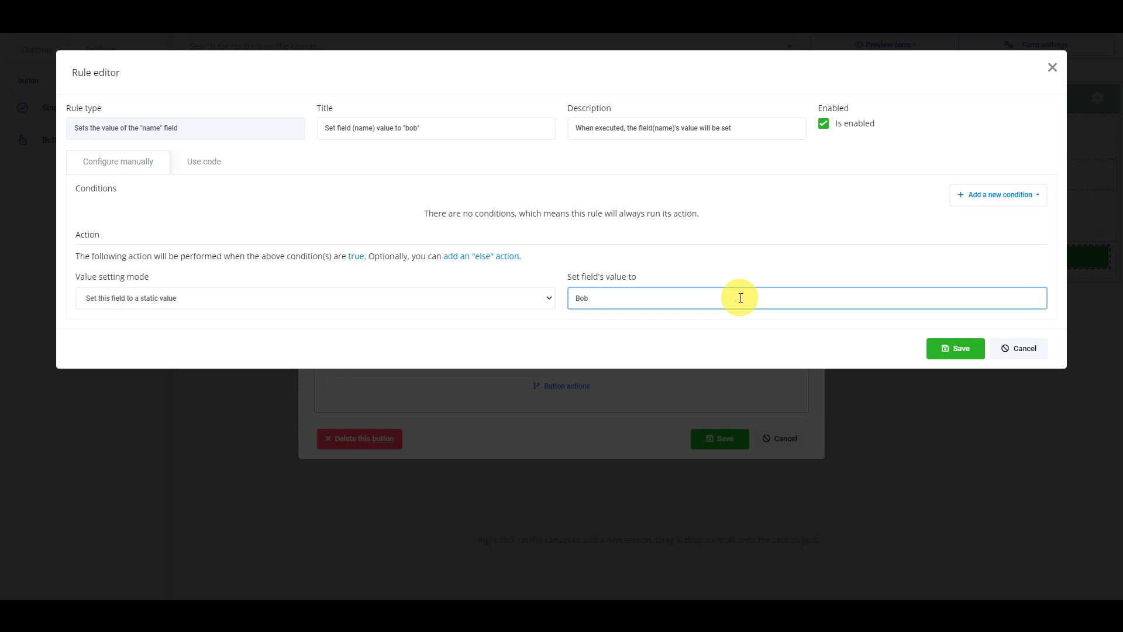
left_click(945, 347)
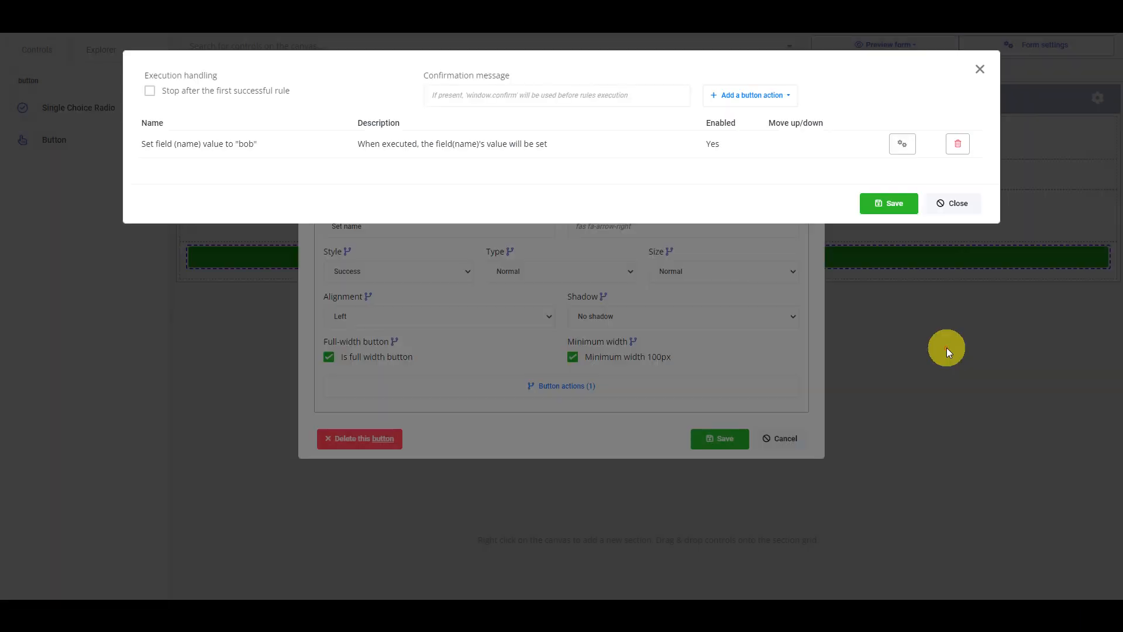
- Add a second "Set a field's value" action to the "Set name" button, targeting the name field
left_click(773, 96)
left_click(742, 264)
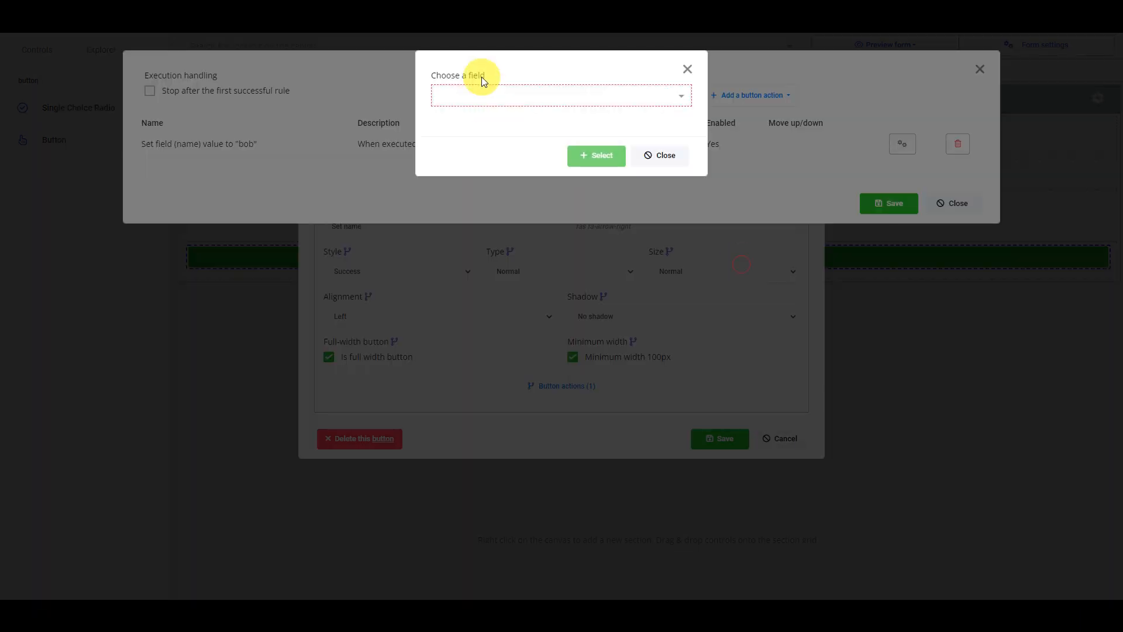
left_click(482, 95)
left_click(474, 137)
left_click(602, 154)
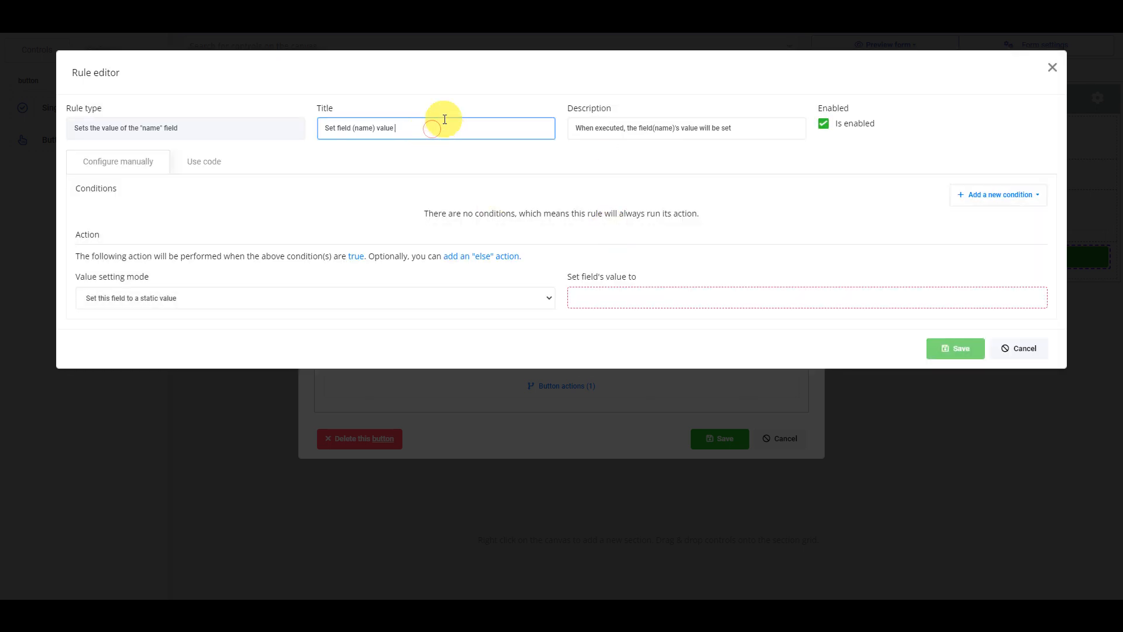
- Append "to" and a second quoted sample first name to the rule title, set that name as the static value, and save through to the button settings
type("to \"alice")
left_click(651, 297)
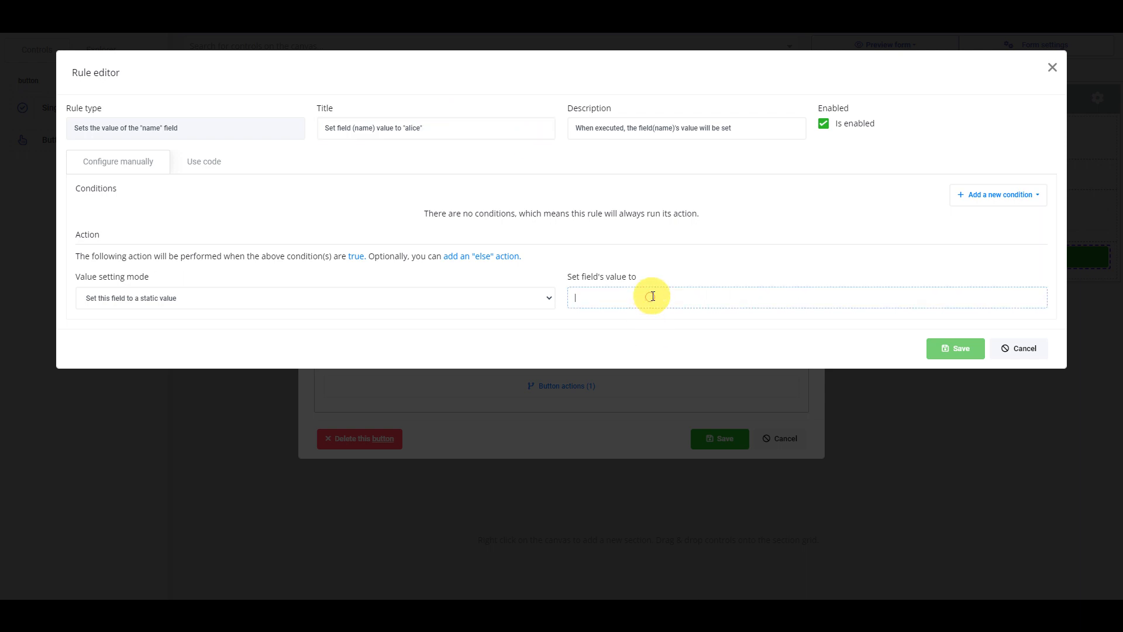
type("Alice")
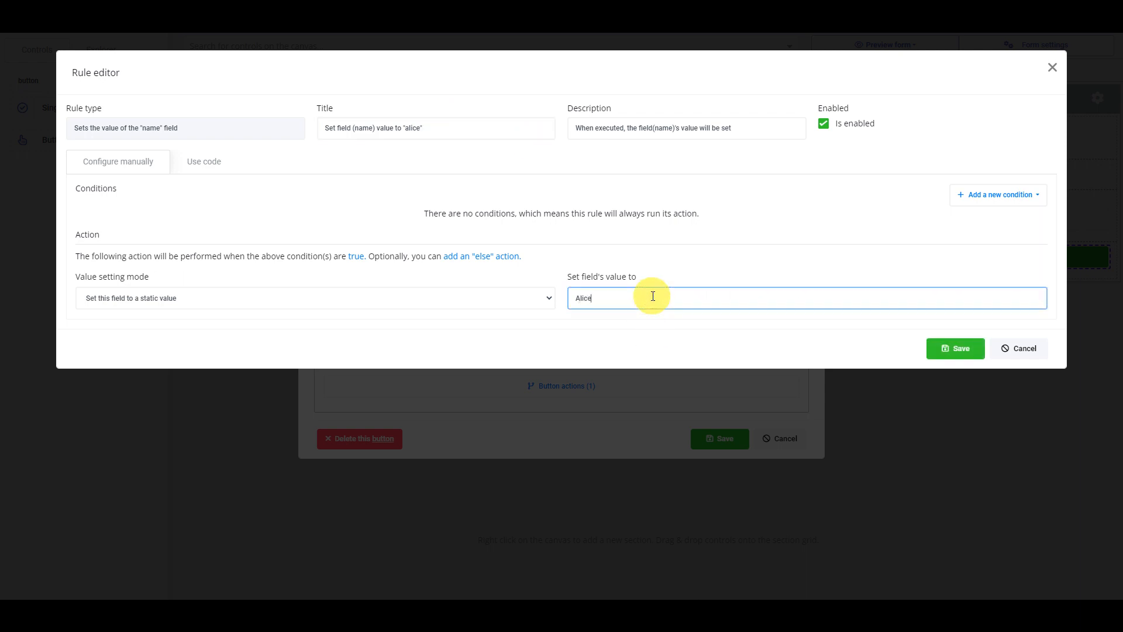
left_click(943, 350)
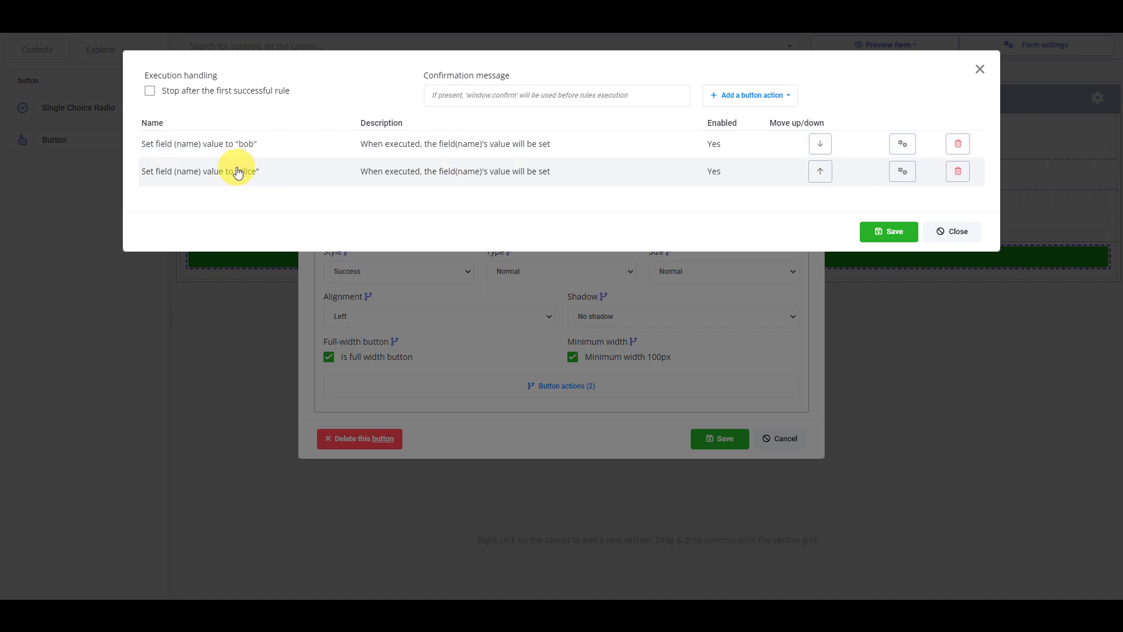
left_click(895, 232)
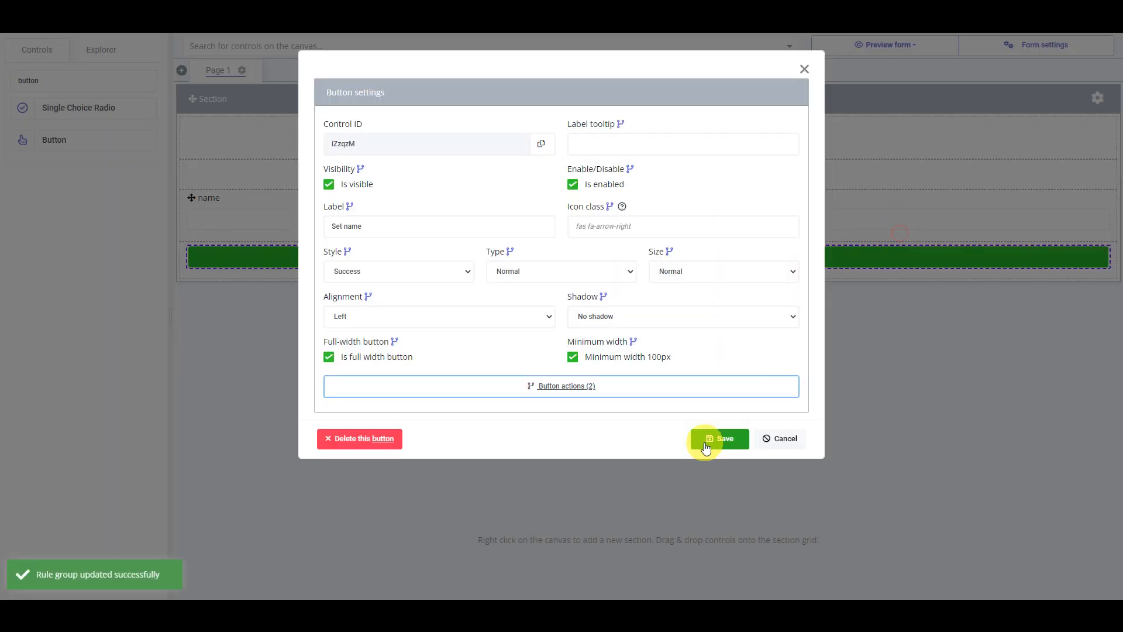
left_click(709, 440)
- Preview the form for large devices (desktop) and run "Set name" to check the name field
left_click(887, 60)
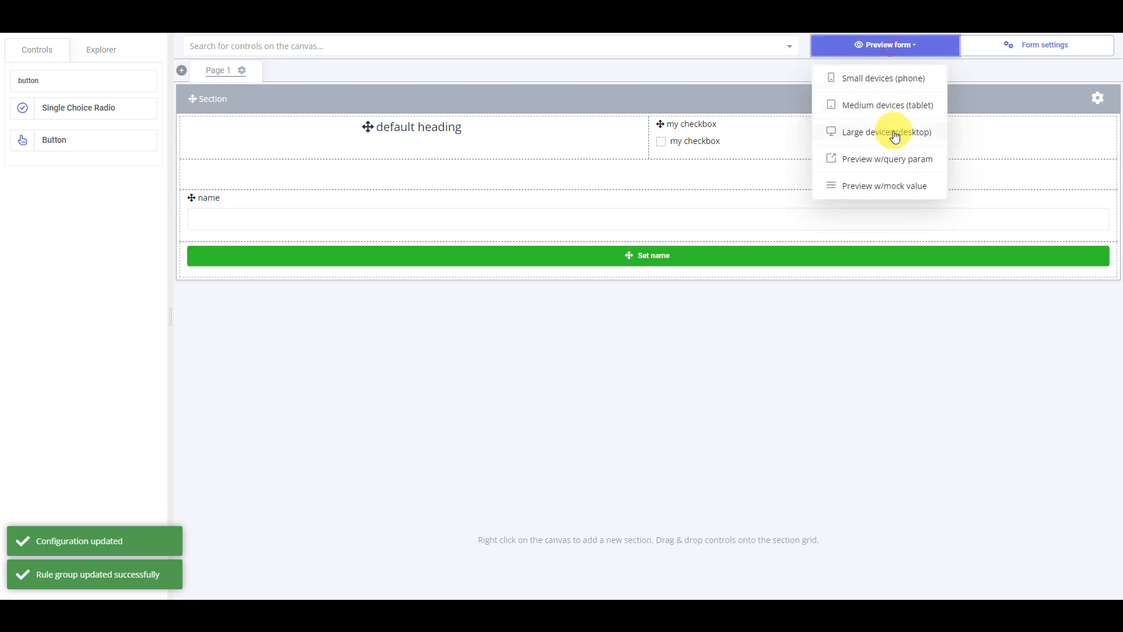
left_click(893, 131)
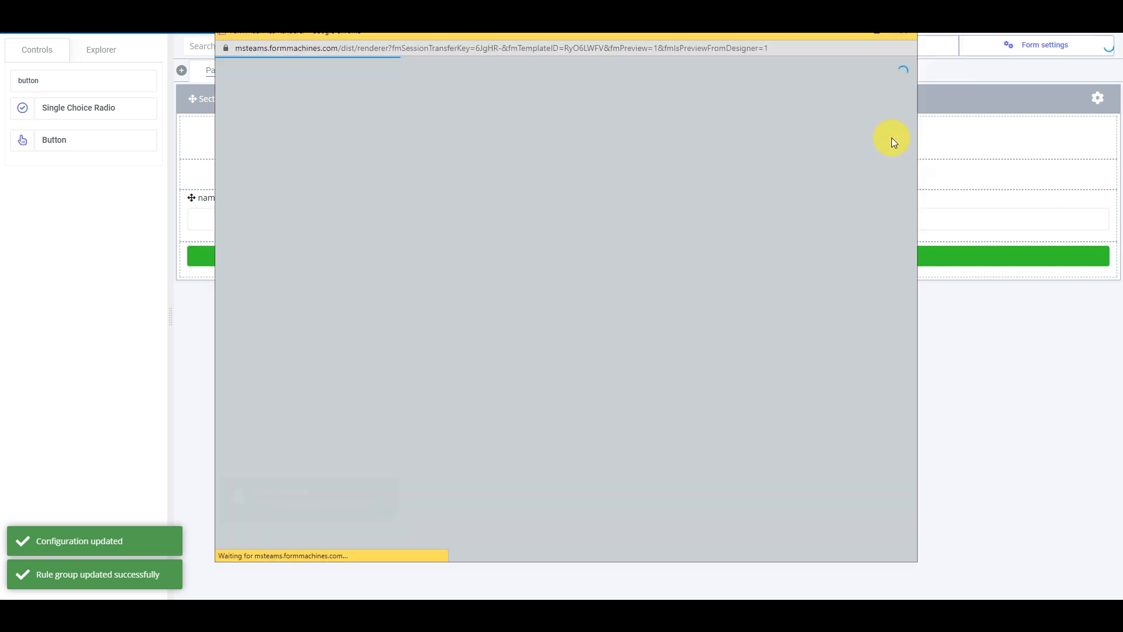
left_click(508, 194)
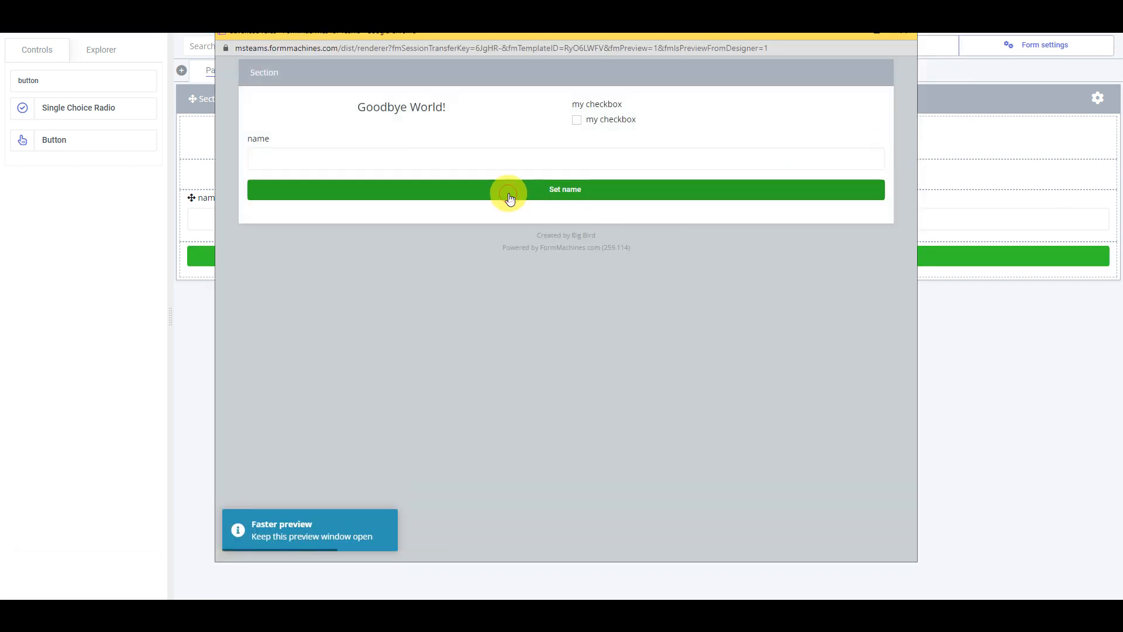
left_click(289, 160)
left_click_drag(256, 160, 245, 159)
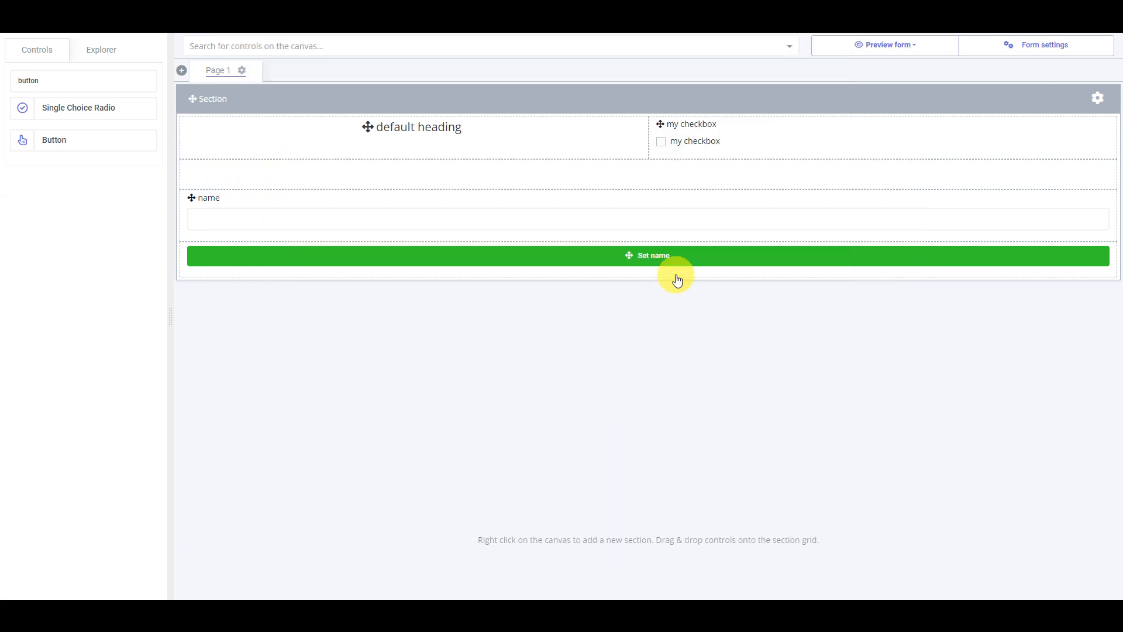
- Add a condition gate to the "Set name" button's actions
double_click(682, 256)
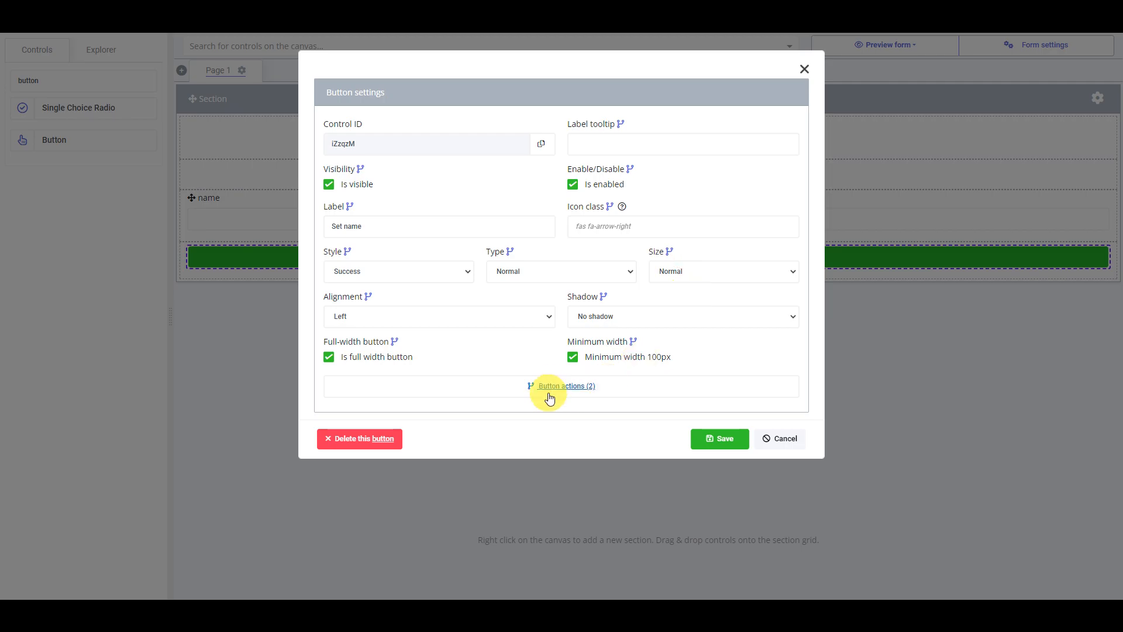
left_click(551, 387)
left_click(758, 95)
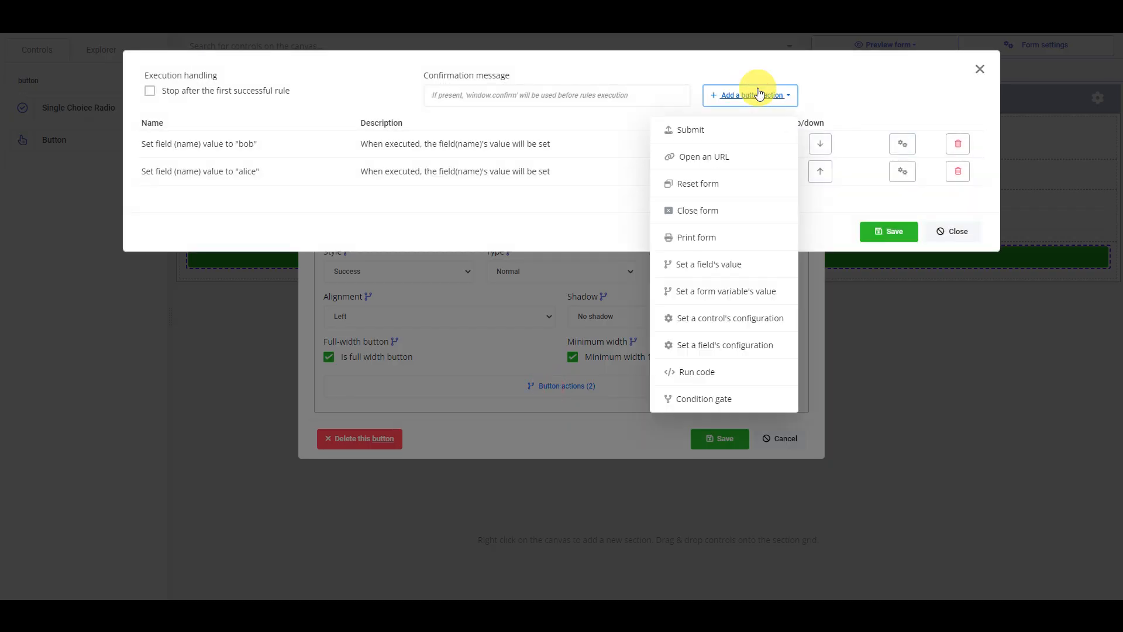
left_click(722, 401)
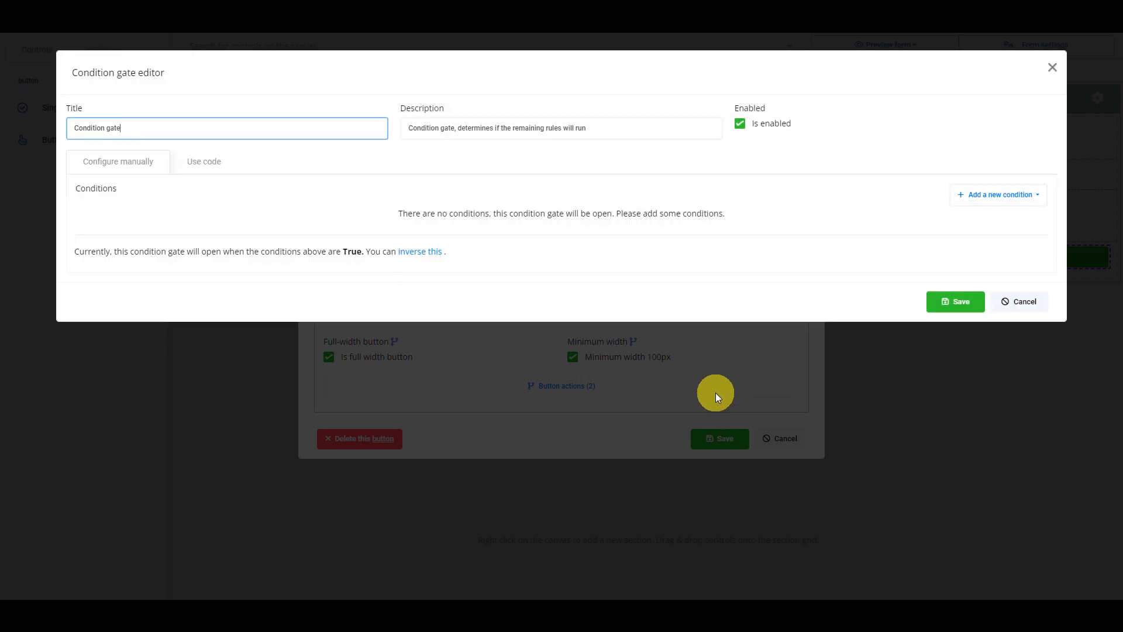
- Give the condition gate a static-value condition comparing "my checkbox" as Equal to Yes, and save the gate
left_click(977, 195)
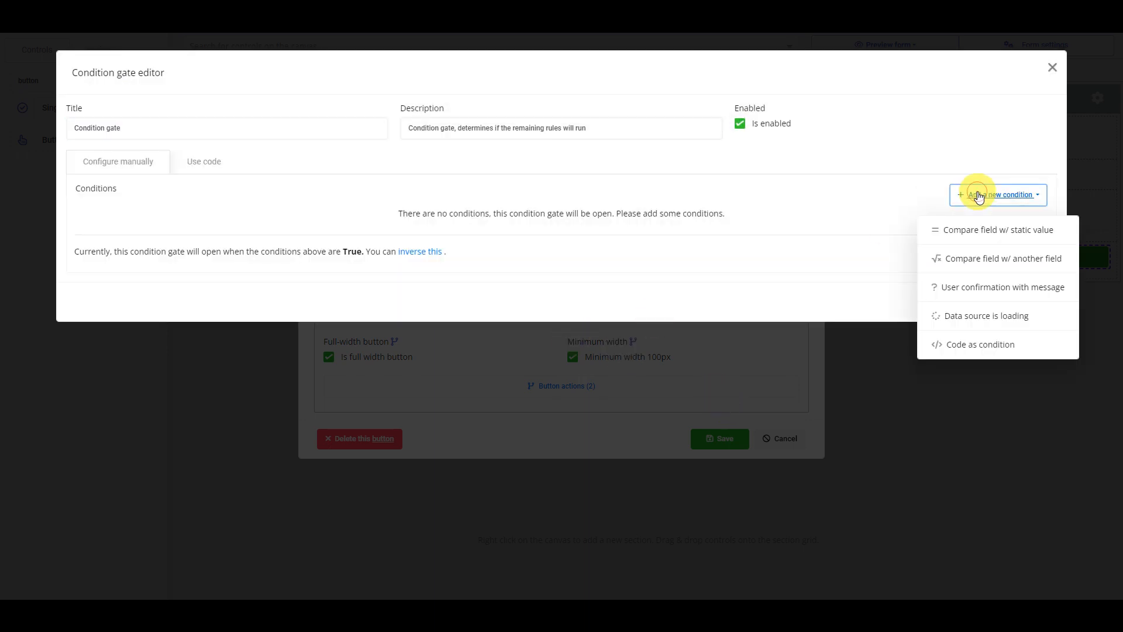
left_click(974, 234)
left_click(539, 234)
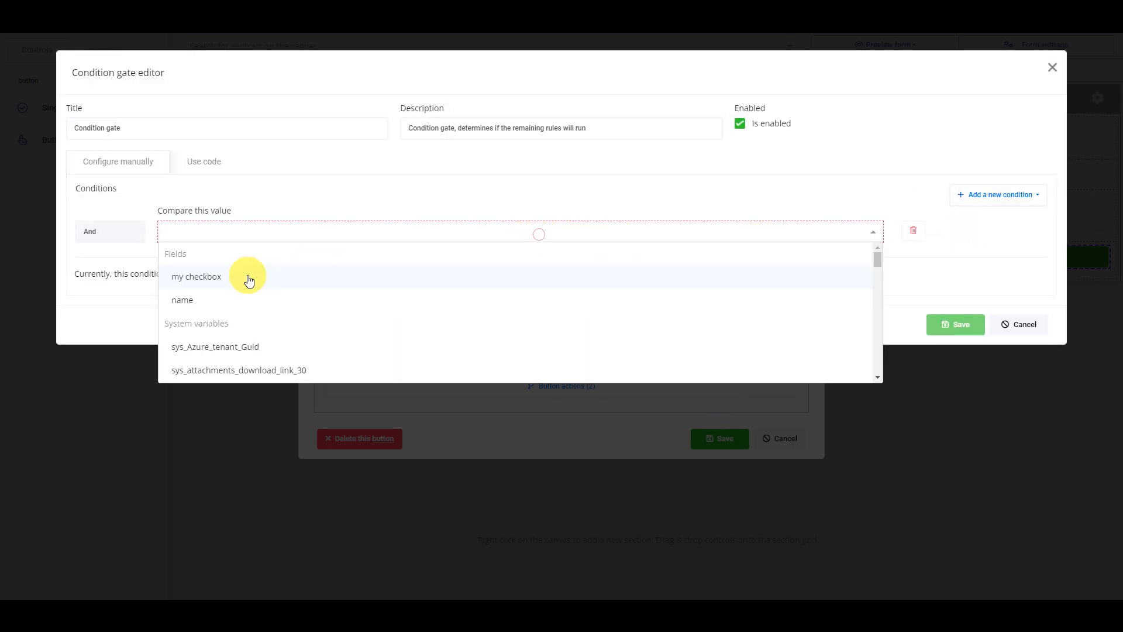
left_click(230, 281)
left_click(562, 235)
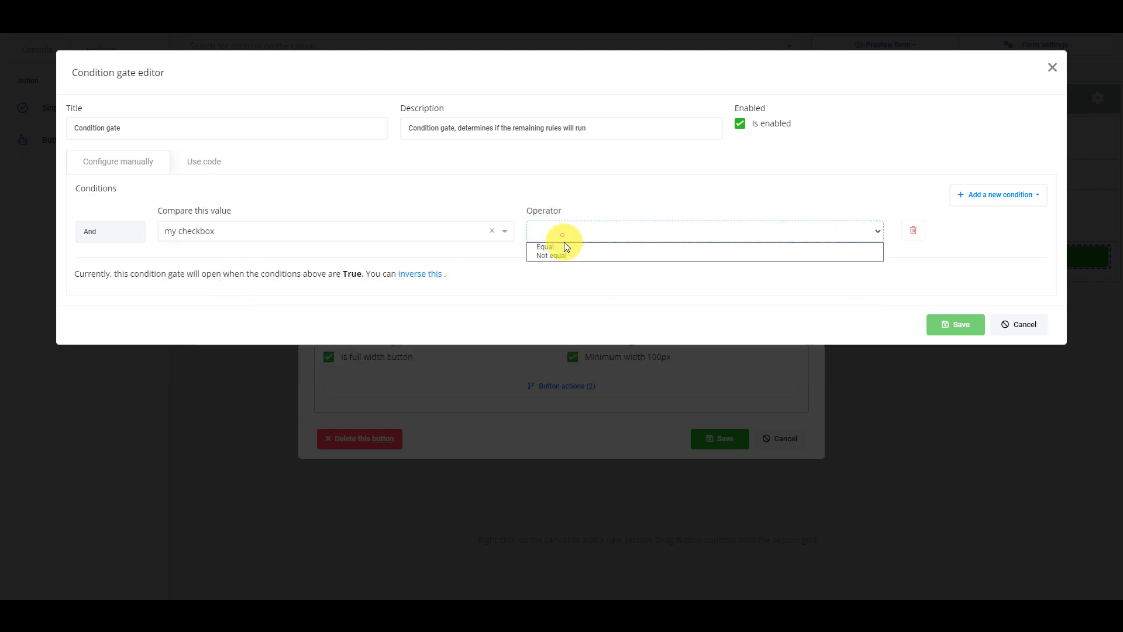
left_click(565, 246)
left_click(667, 232)
left_click(671, 247)
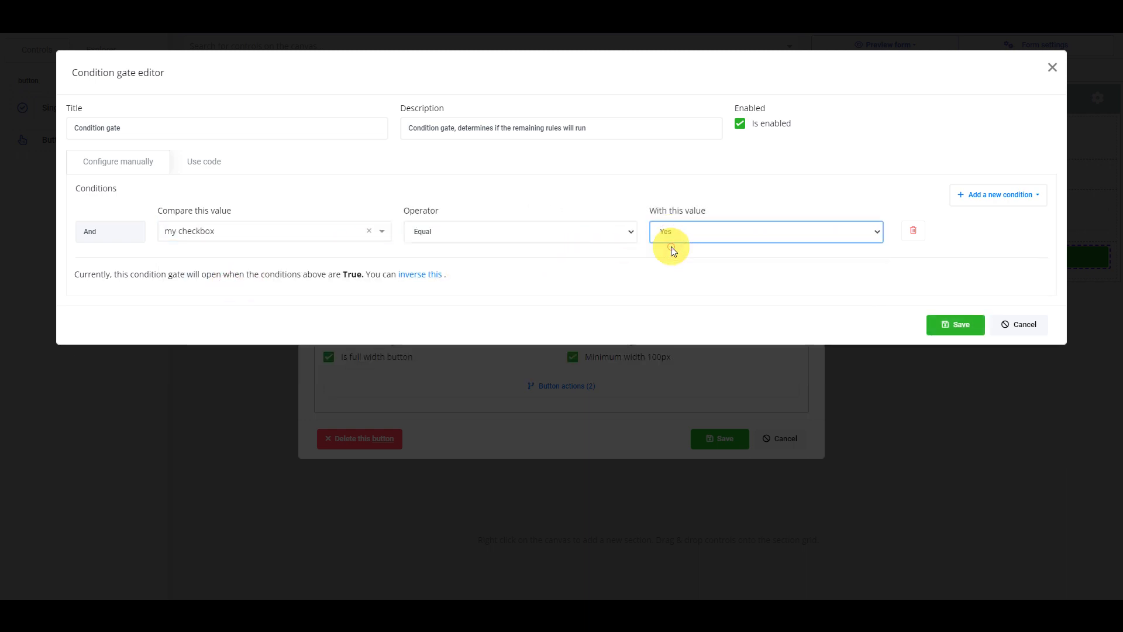
left_click_drag(92, 276, 322, 274)
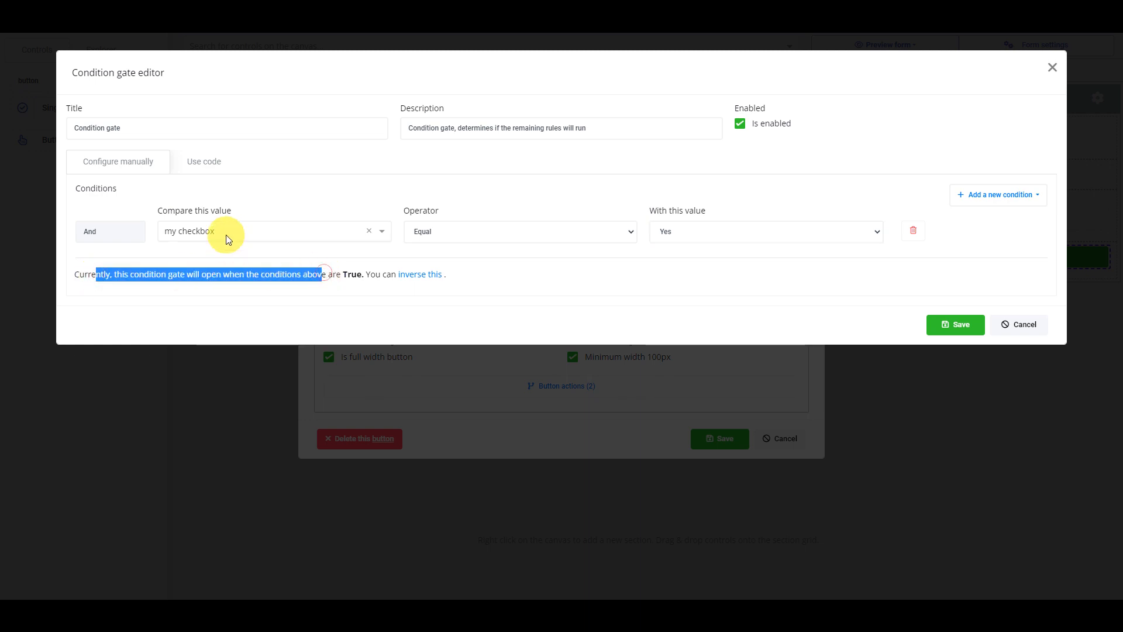
left_click(954, 325)
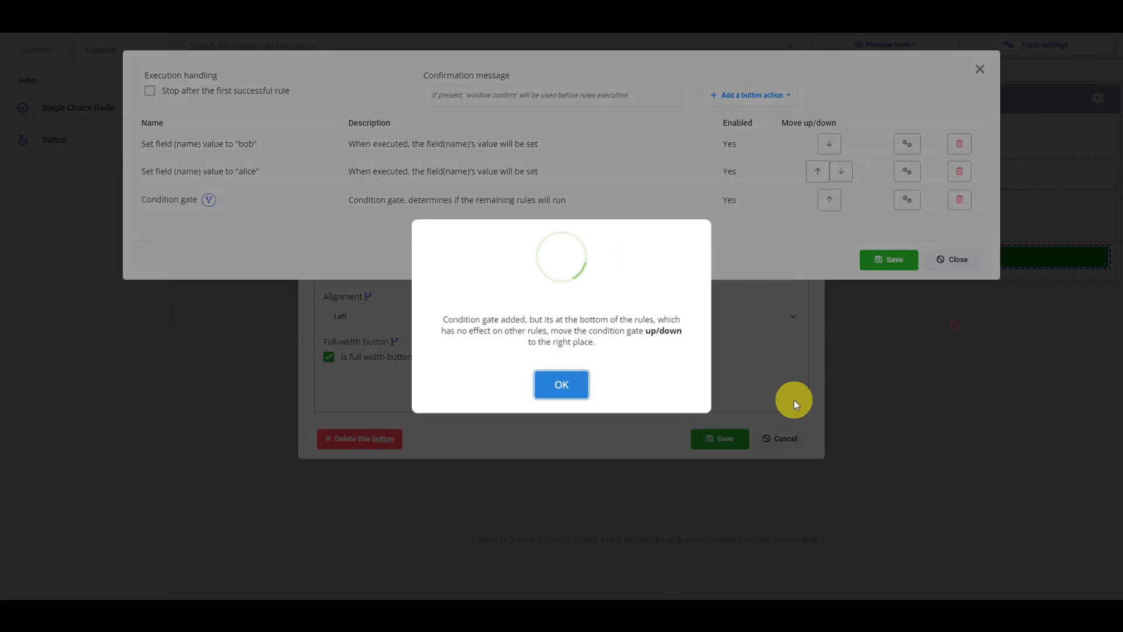
- Move the condition gate up between the two set-field rules, then save the rule group and button settings
left_click(570, 387)
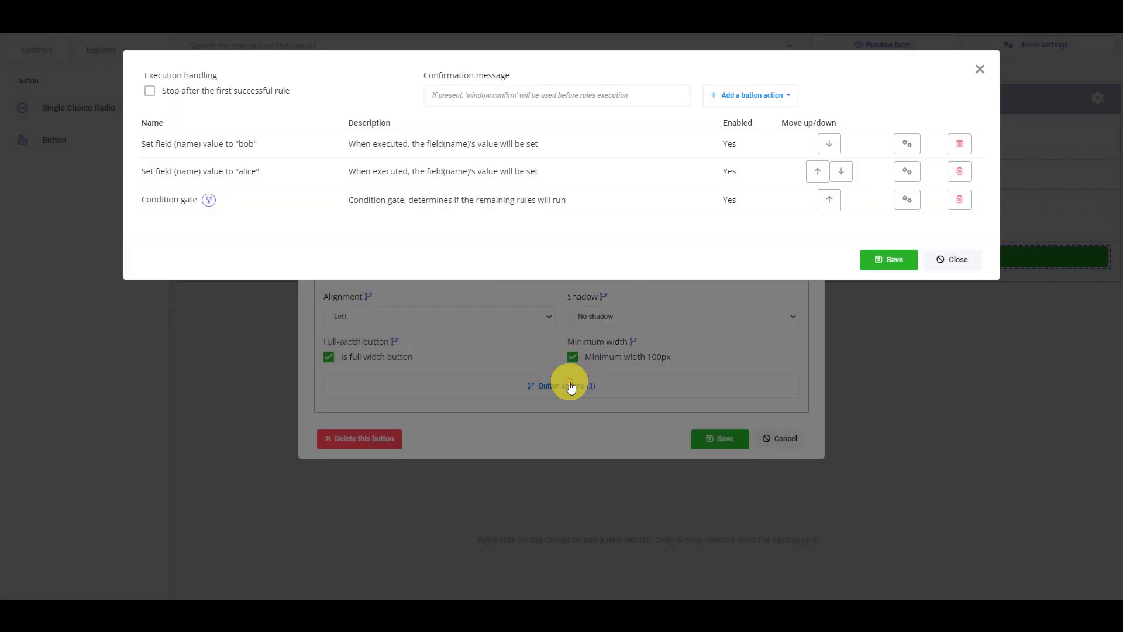
left_click(831, 200)
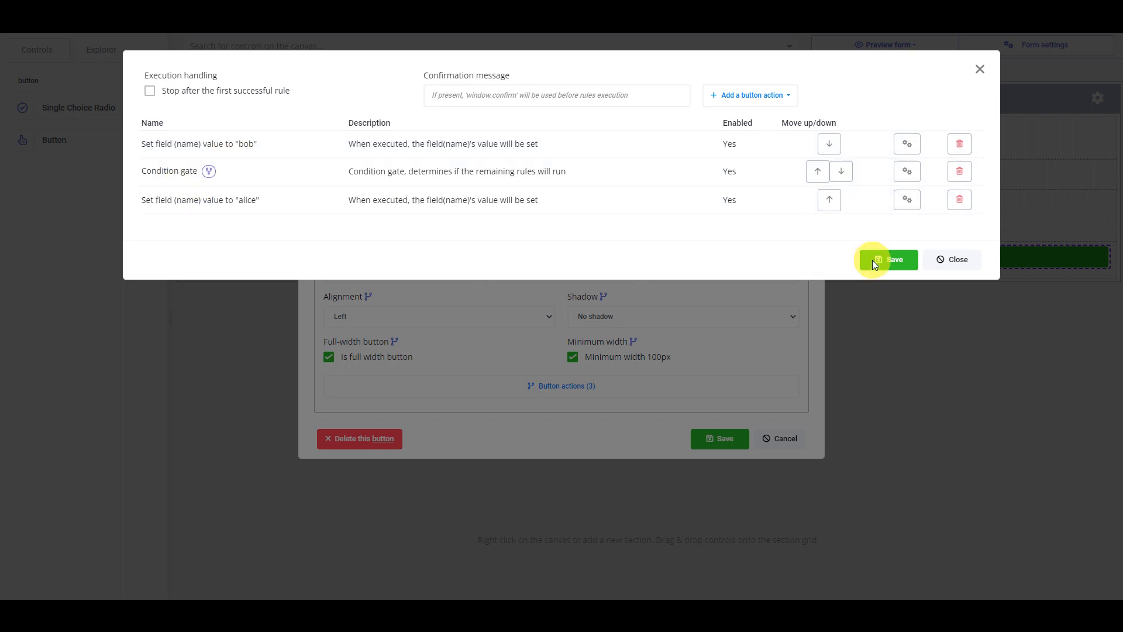
left_click(895, 260)
left_click(720, 439)
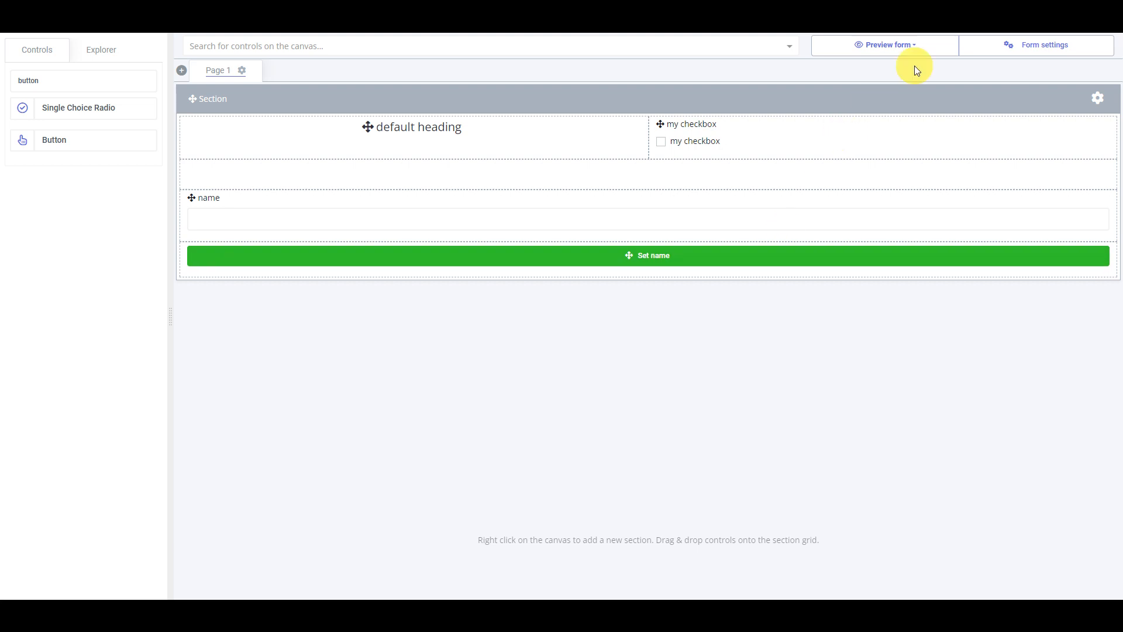
- Preview the form for medium devices (tablet) and run "Set name" repeatedly with "my checkbox" cleared and ticked
left_click(929, 48)
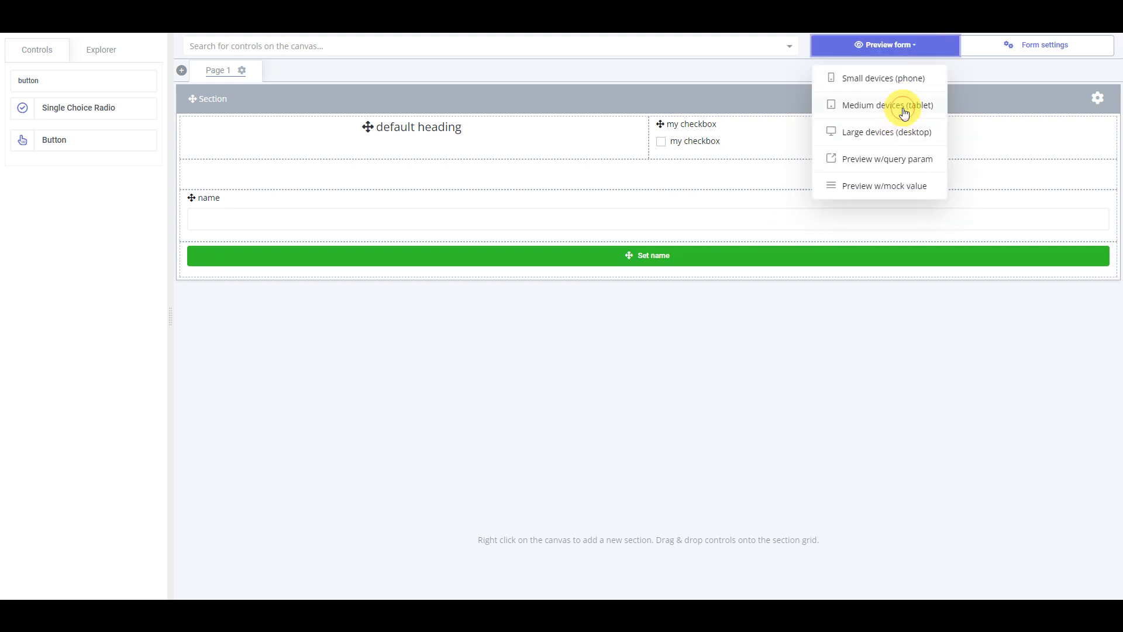
left_click(904, 108)
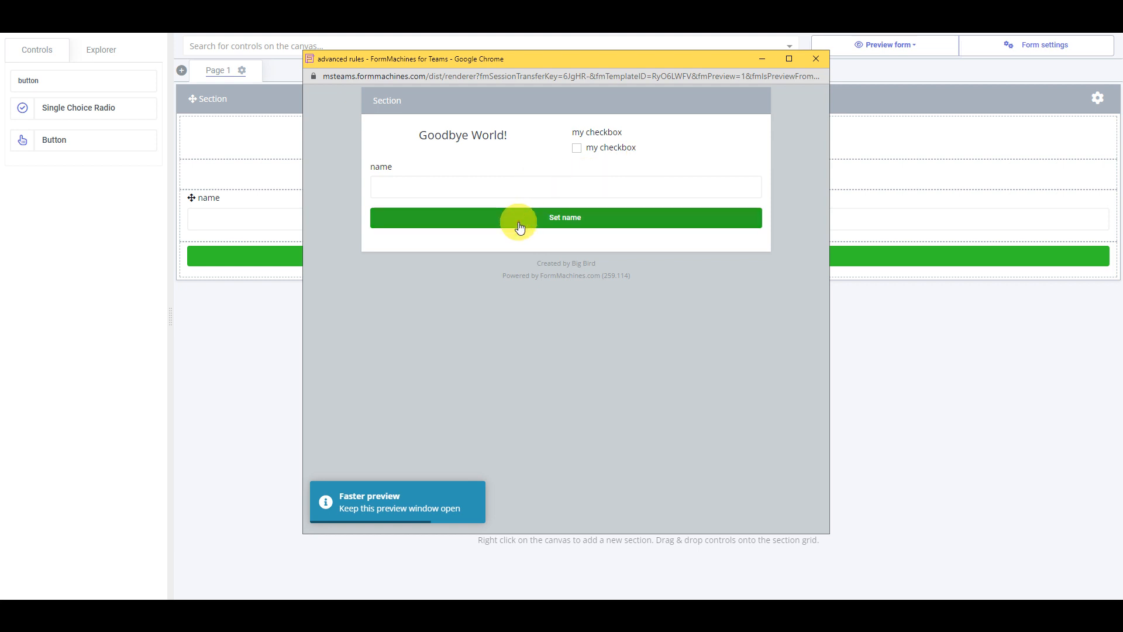
left_click(520, 228)
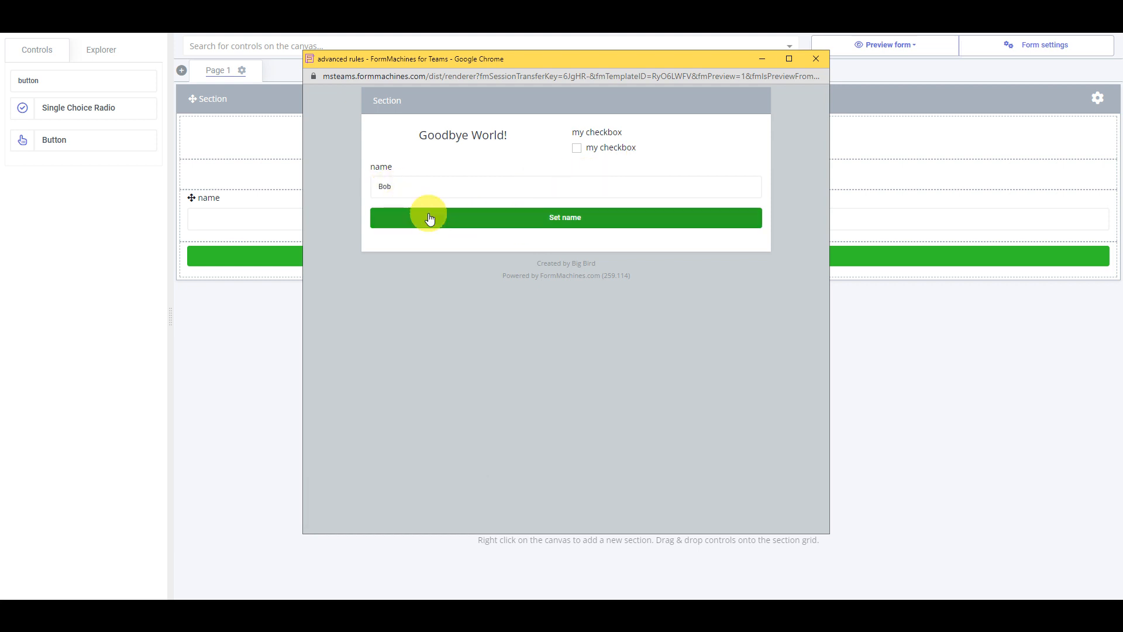
left_click(612, 149)
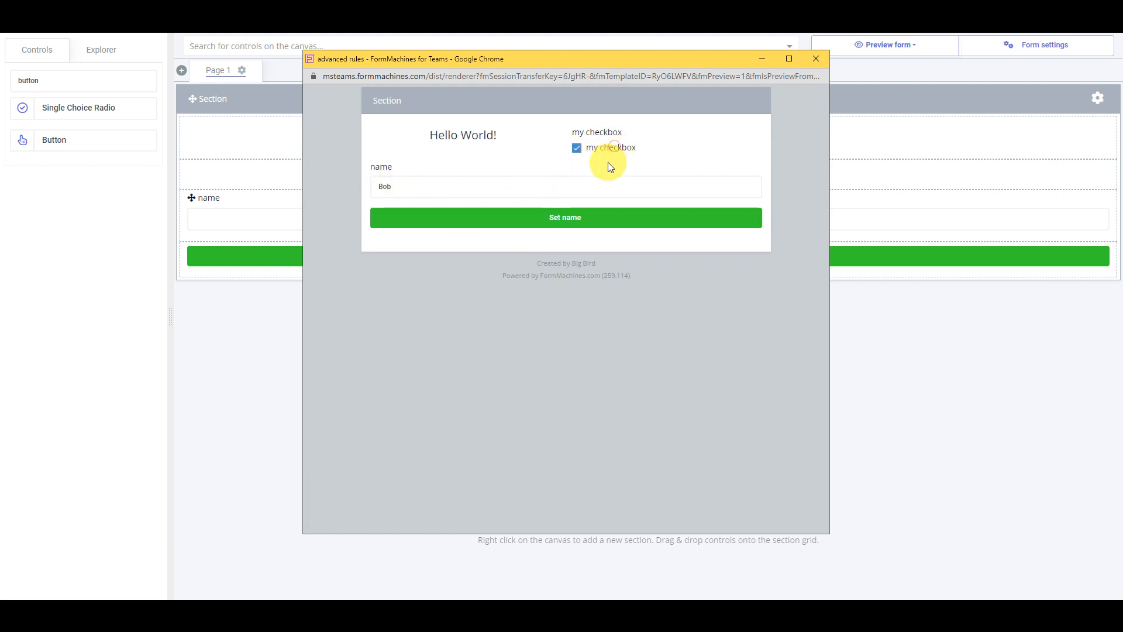
left_click(535, 228)
left_click(595, 152)
left_click(562, 221)
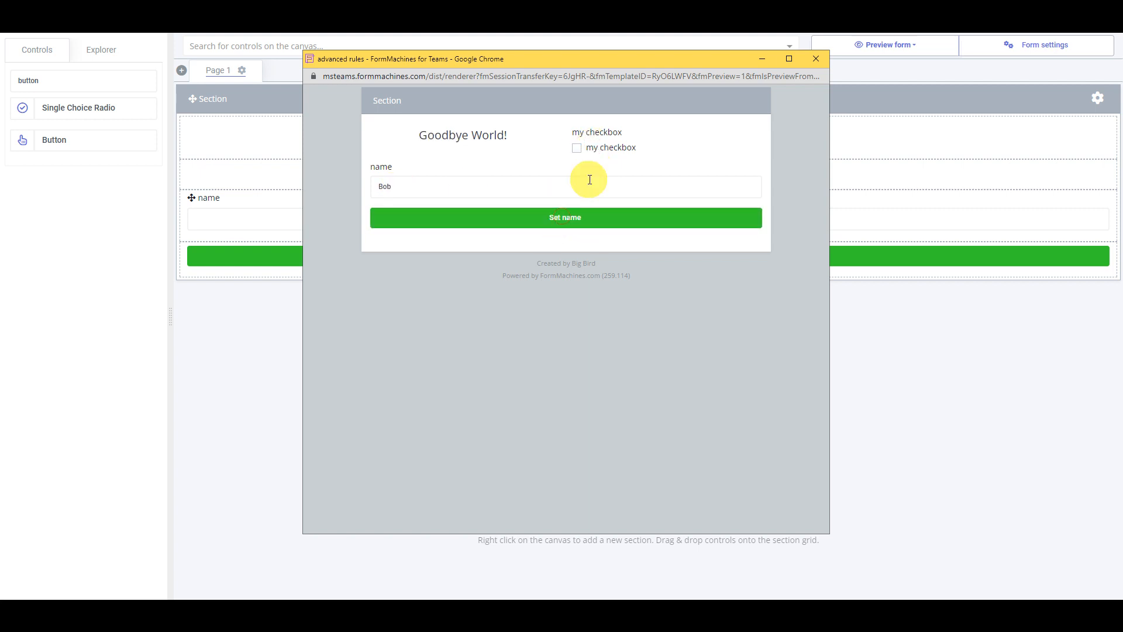
left_click(605, 151)
left_click(589, 220)
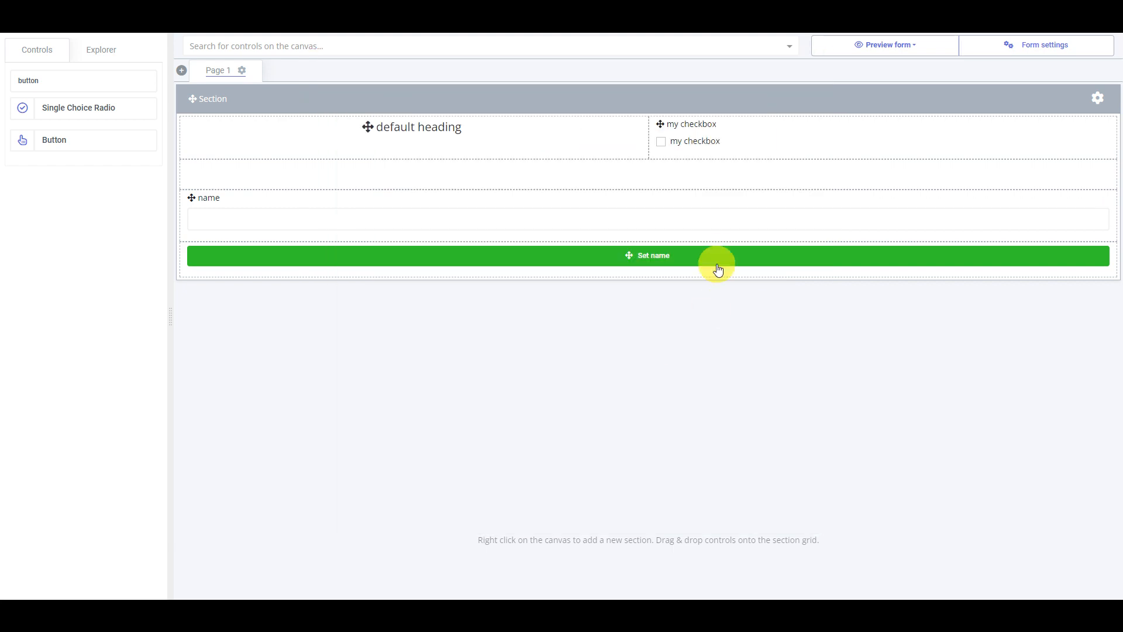
- Reopen the "Set name" button's condition gate and inverse it to open when its conditions are False
left_click(717, 256)
left_click(582, 384)
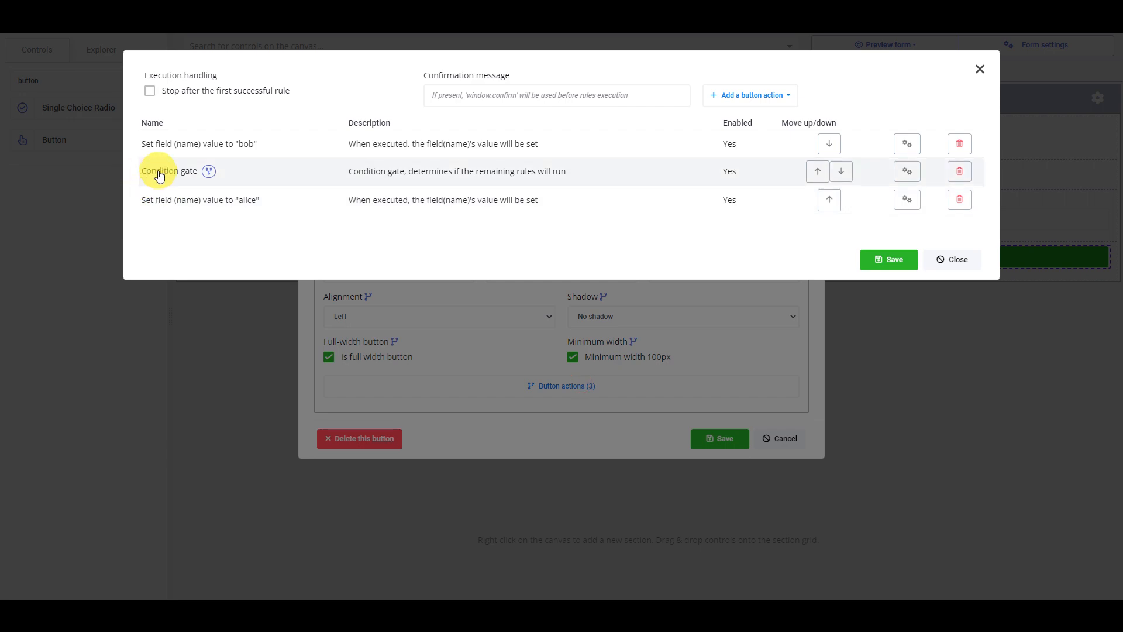
left_click(159, 176)
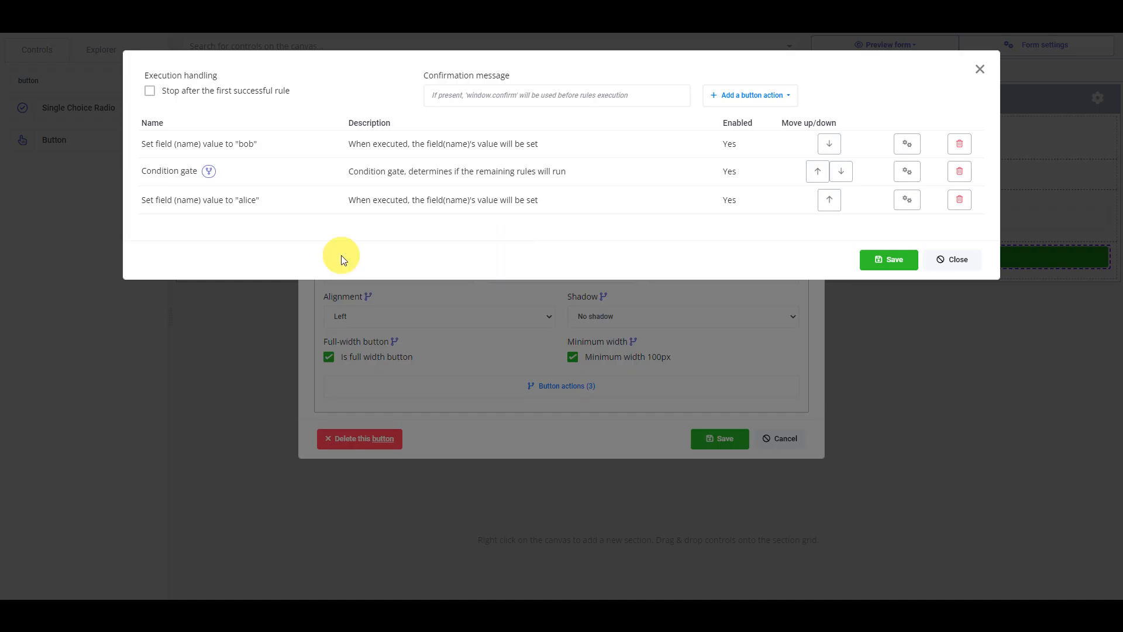
left_click(201, 170)
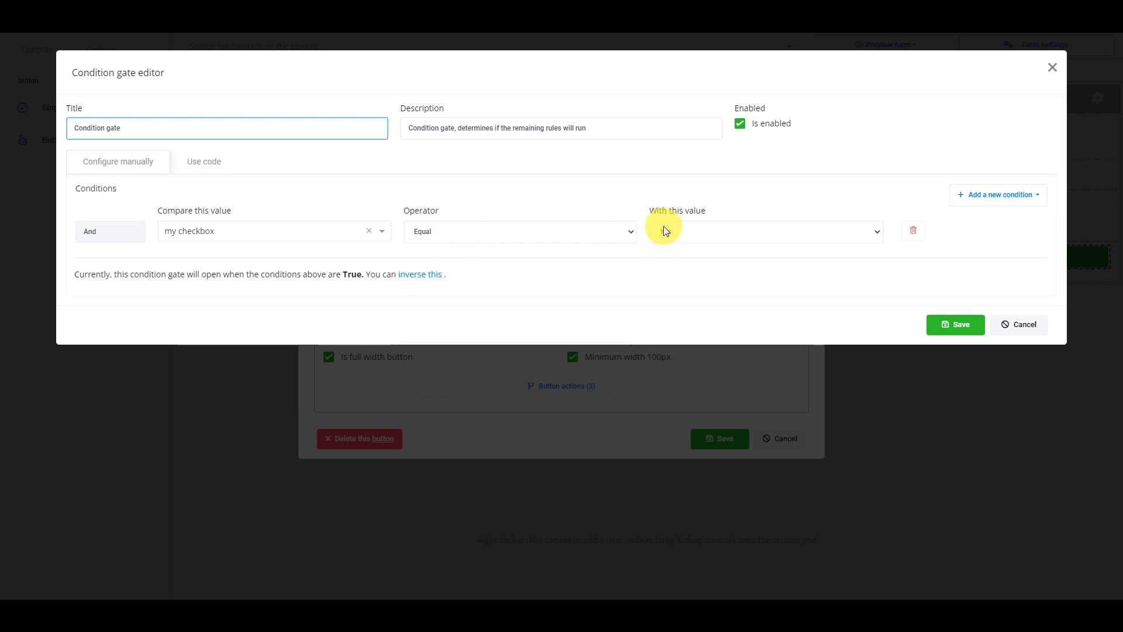
left_click_drag(80, 273, 308, 274)
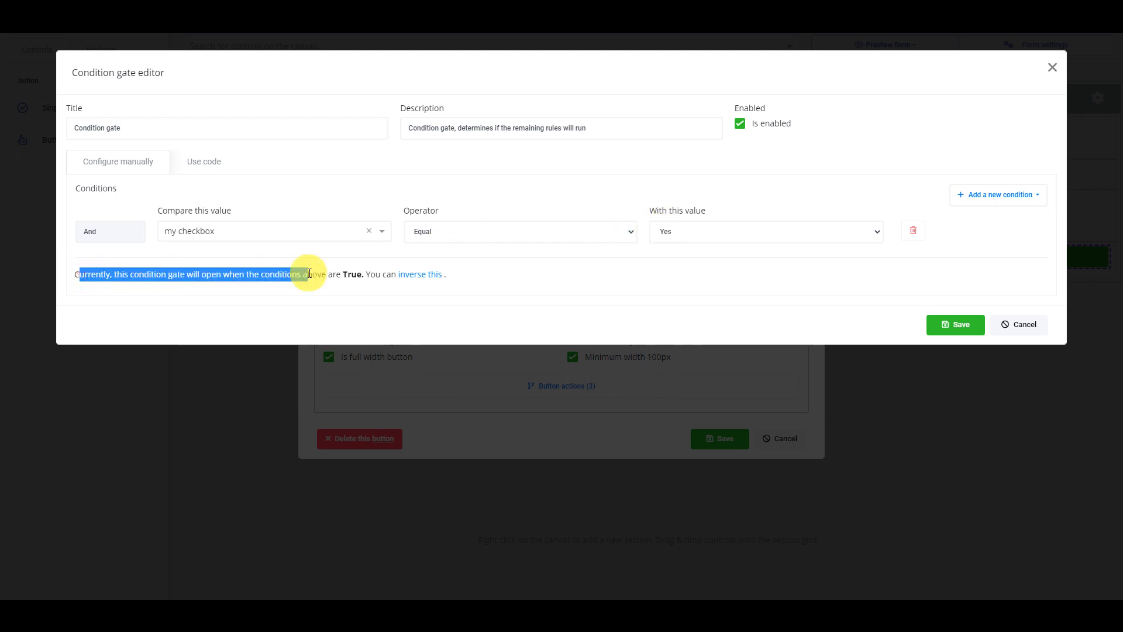
left_click(309, 274)
left_click(421, 274)
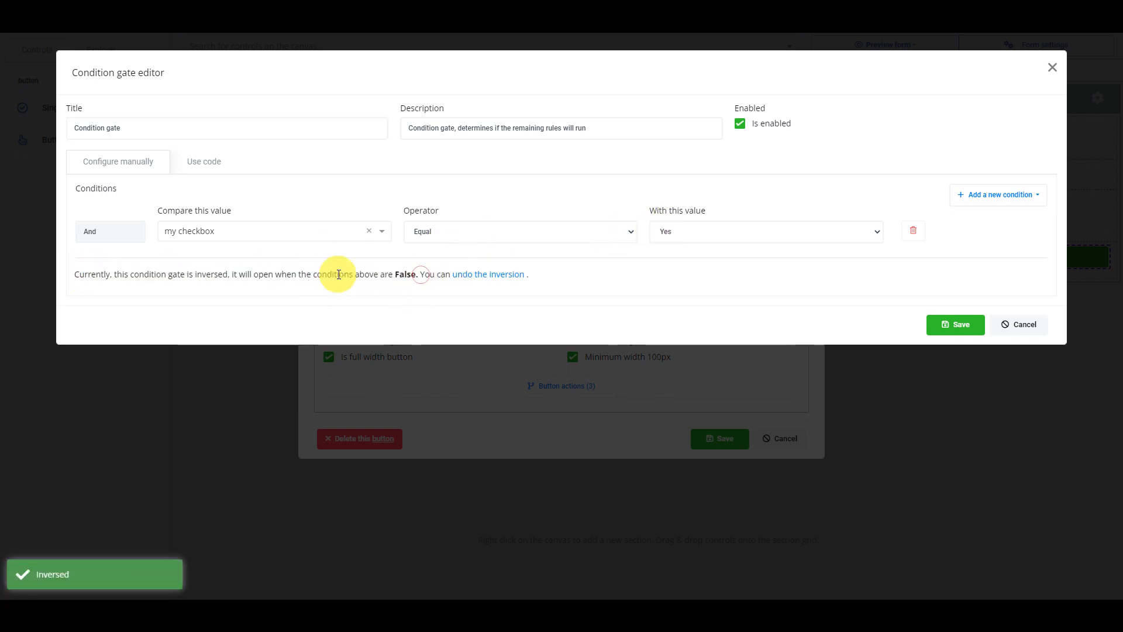
left_click_drag(201, 275, 404, 276)
left_click(414, 282)
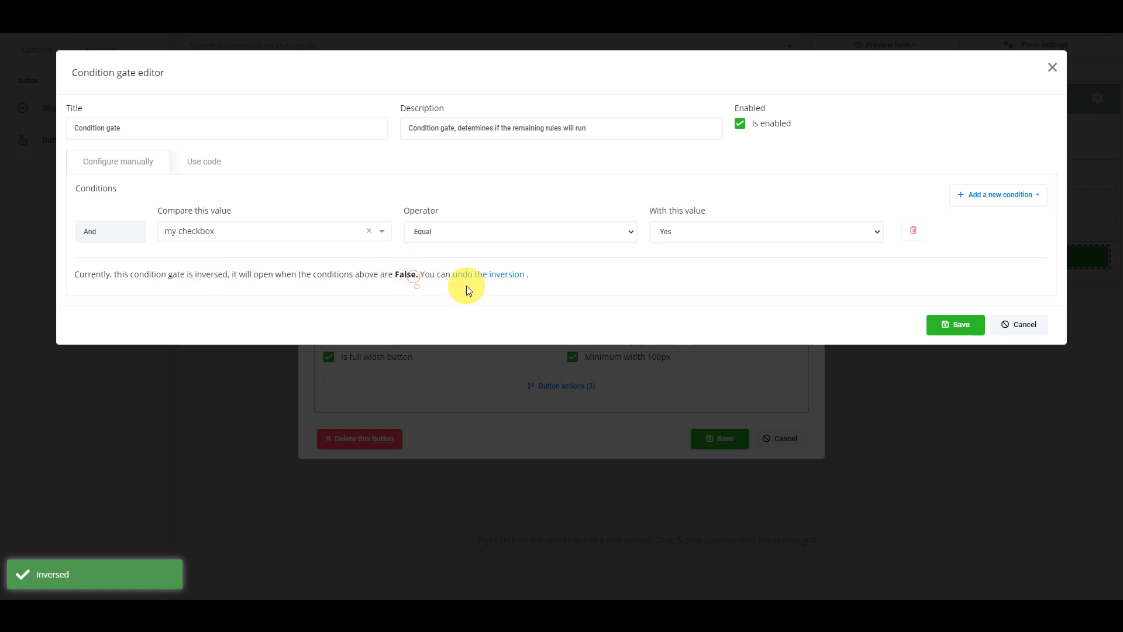
- Undo the condition gate's inversion so it opens when its conditions are True, and close the gate editor
left_click(477, 275)
left_click(426, 276)
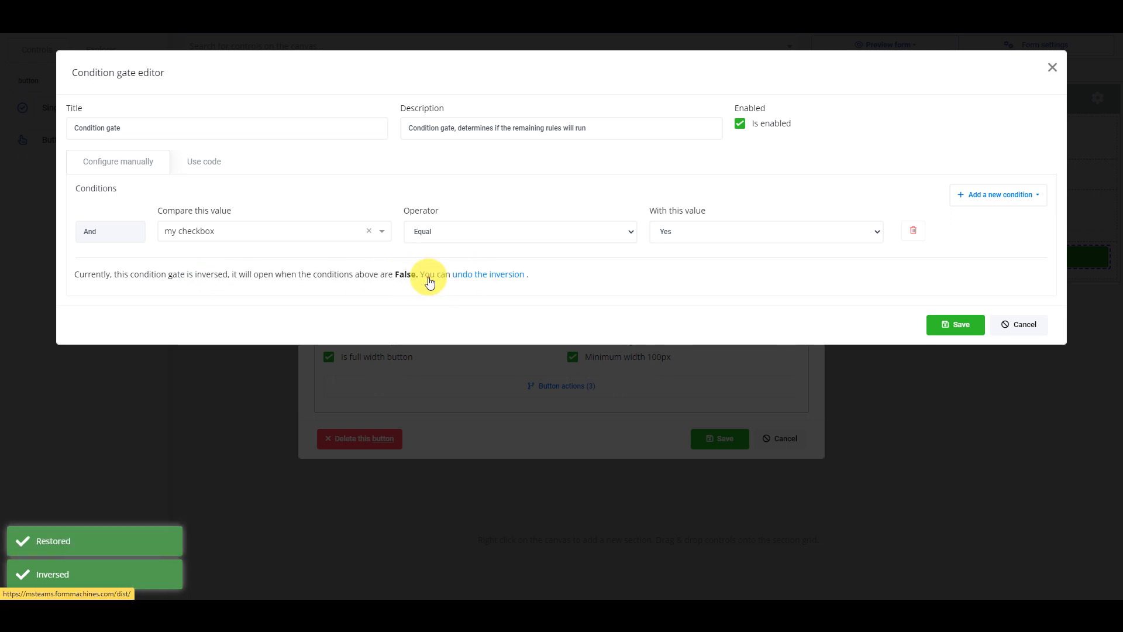
left_click(483, 278)
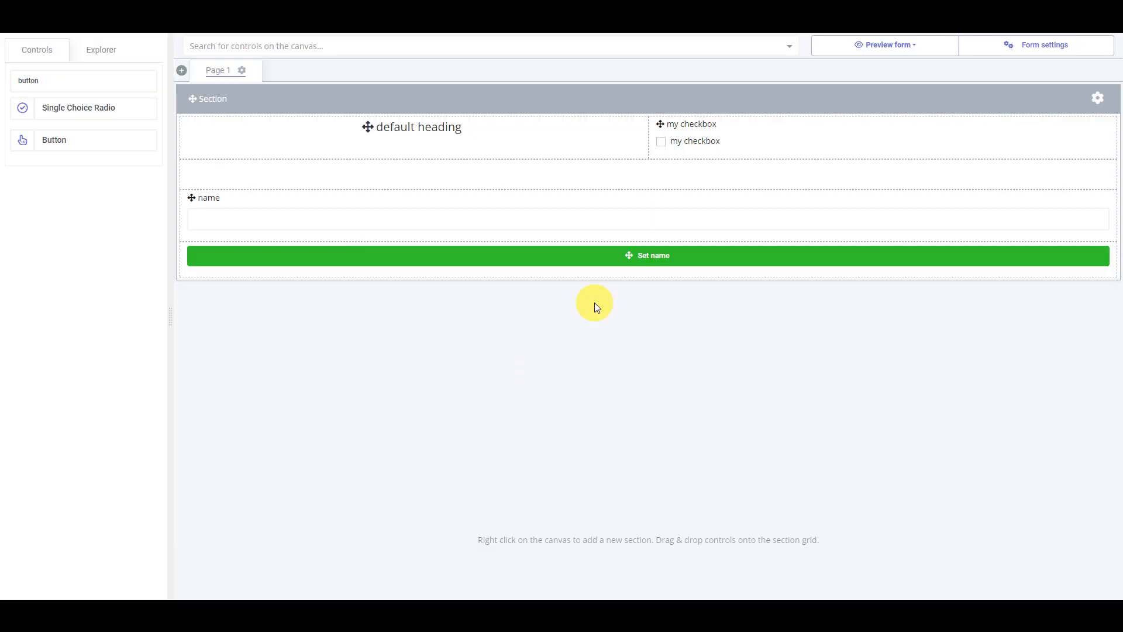
left_click(622, 255)
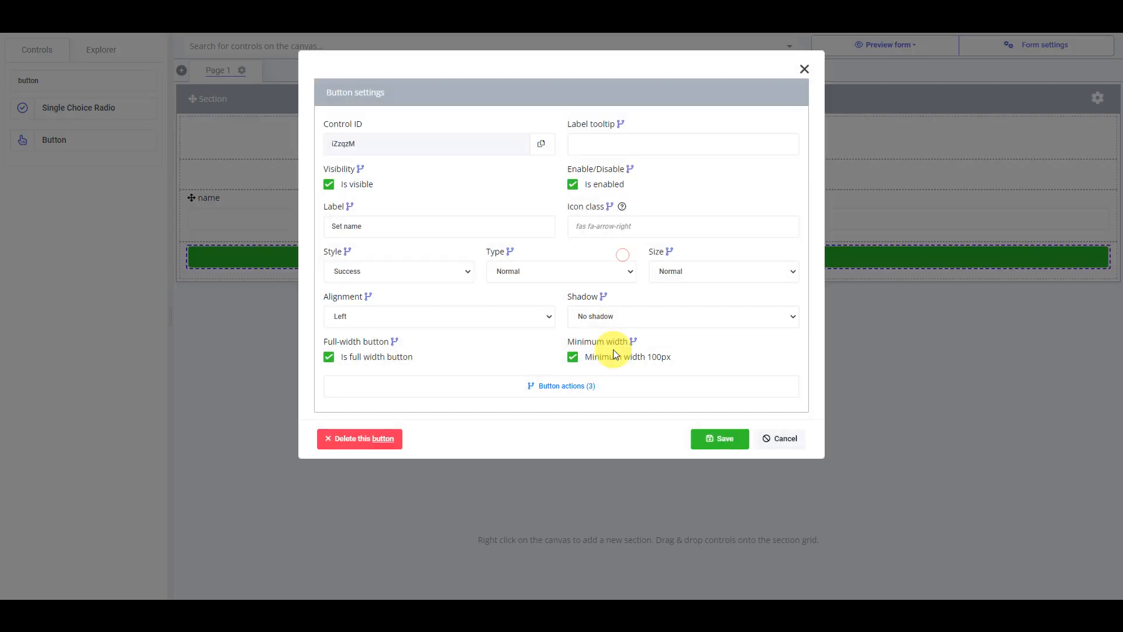
- Set the "Set name" button's actions to stop after the first successful rule
left_click(556, 389)
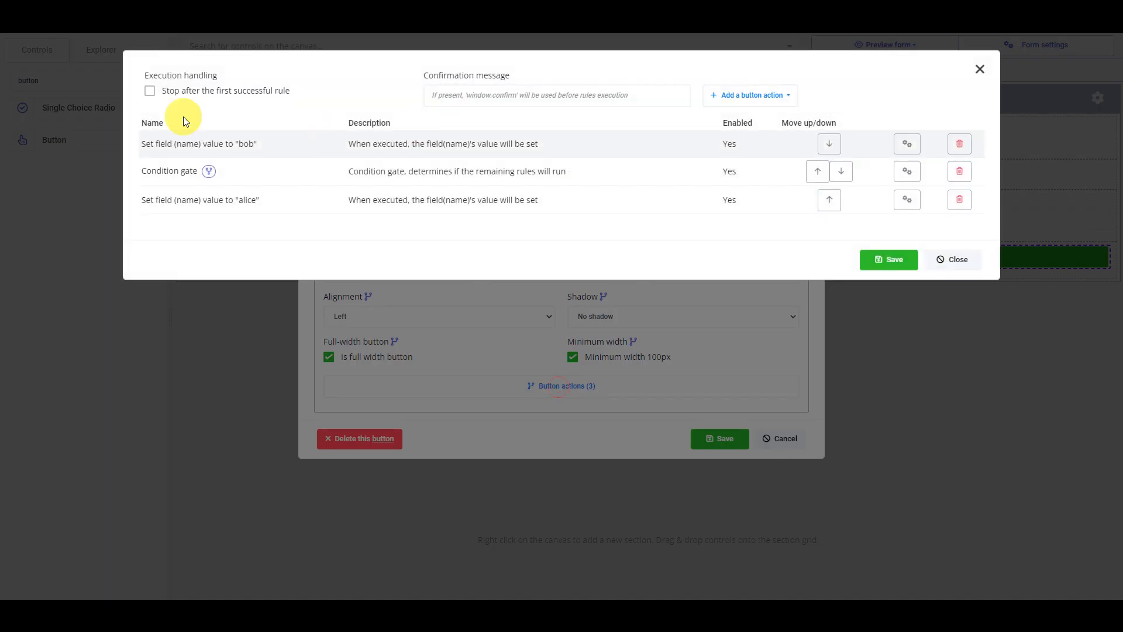
left_click_drag(191, 92, 310, 88)
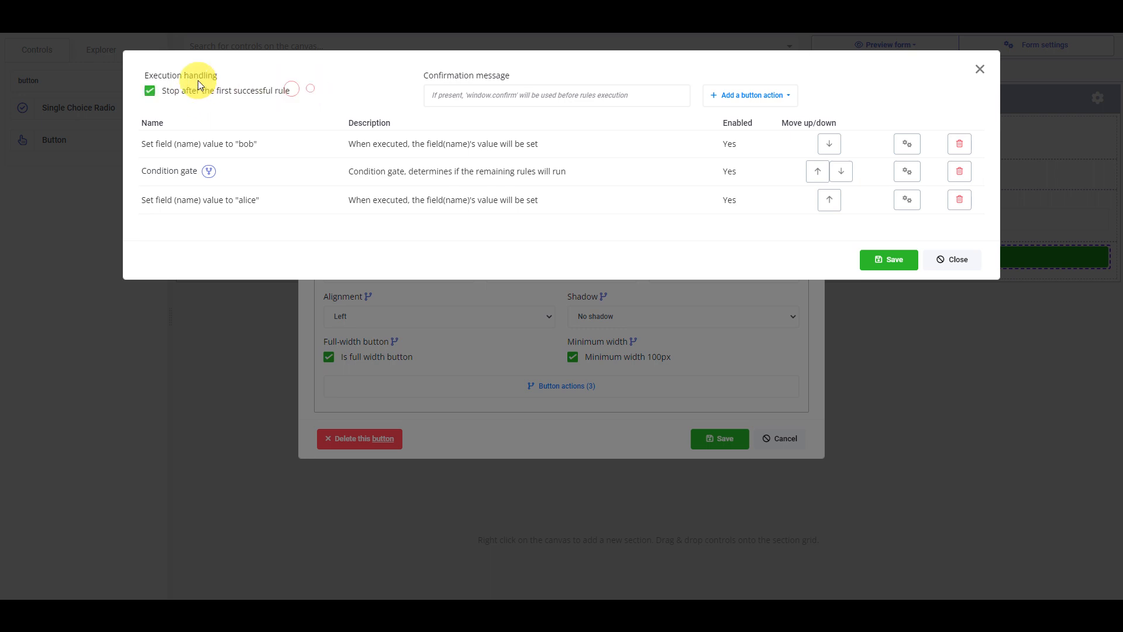
left_click(183, 89)
left_click(183, 92)
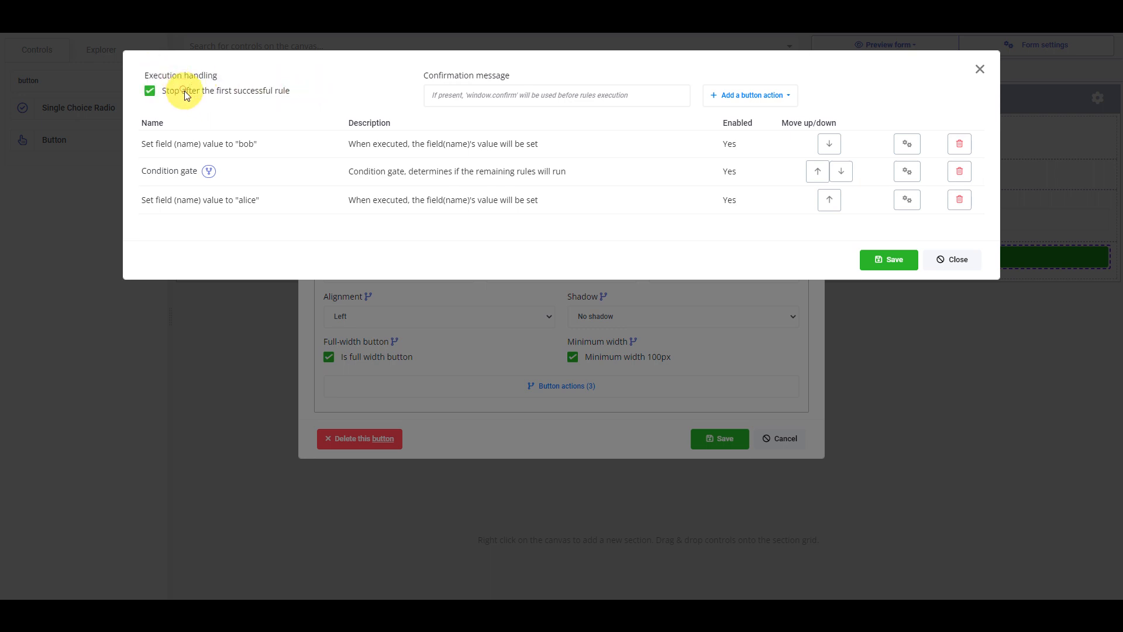